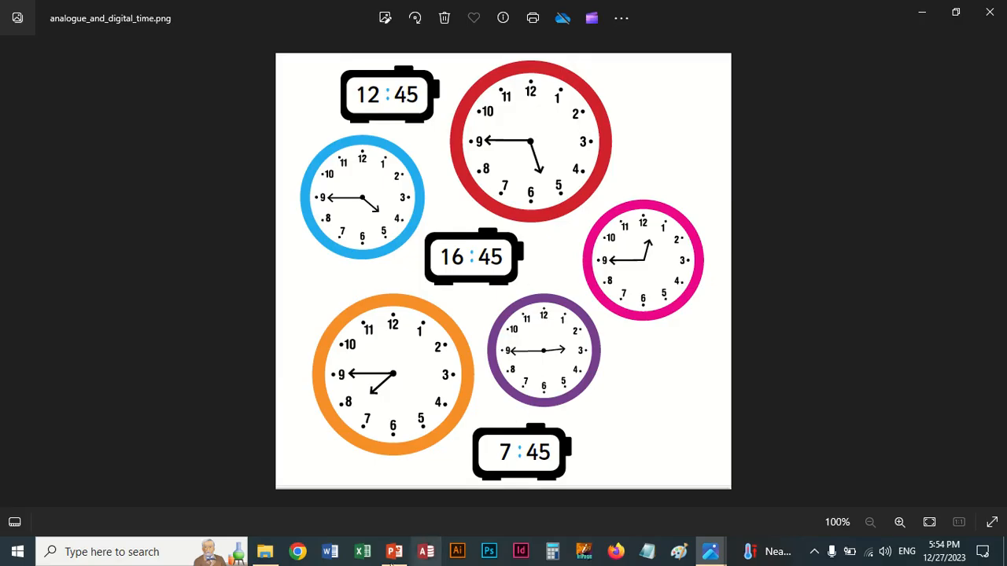
# View the Digital TS, clock-face and Analog TS reference images to compare digital and analogue time sheets
pyautogui.click(993, 272)
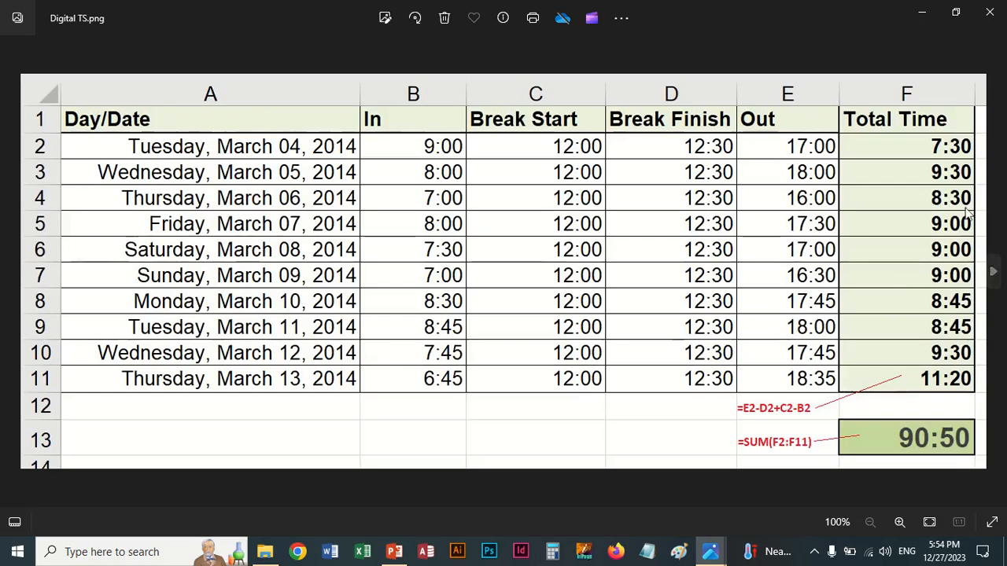
pyautogui.click(9, 279)
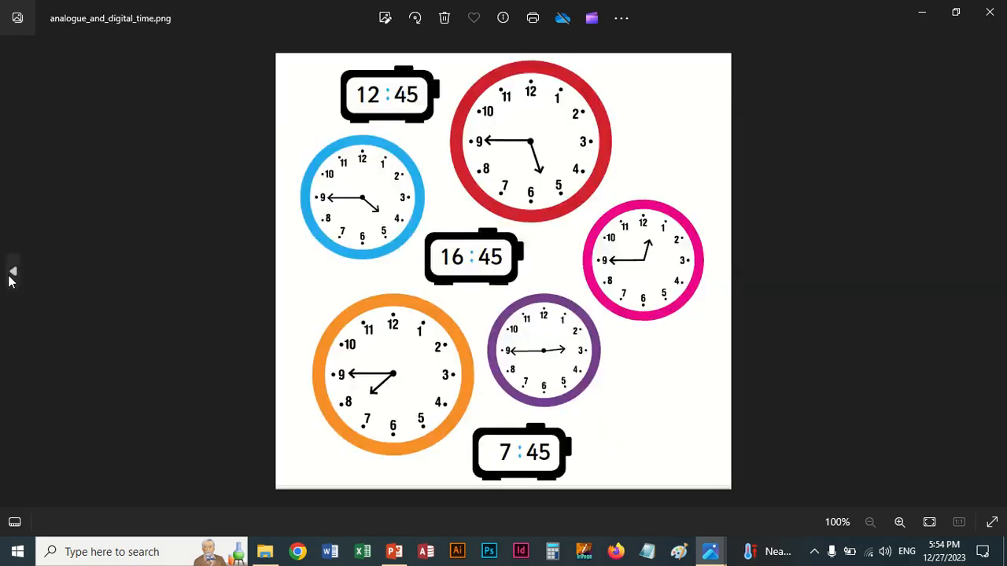
pyautogui.click(10, 280)
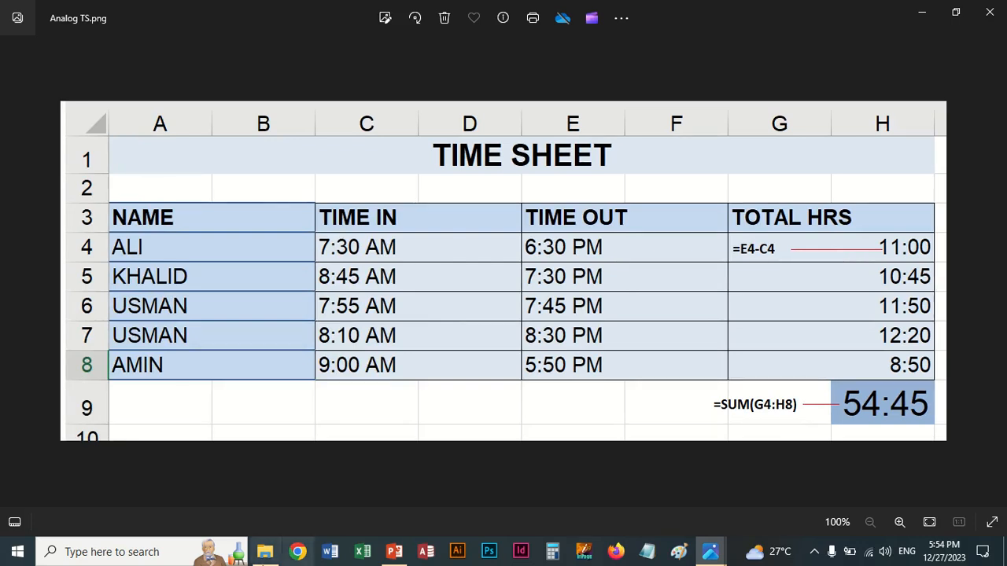
# Switch to File Explorer and go to the MS OFFICE-Syllabus folder through the Teach-TLCC Syllabas shortcut on the Desktop
pyautogui.click(265, 554)
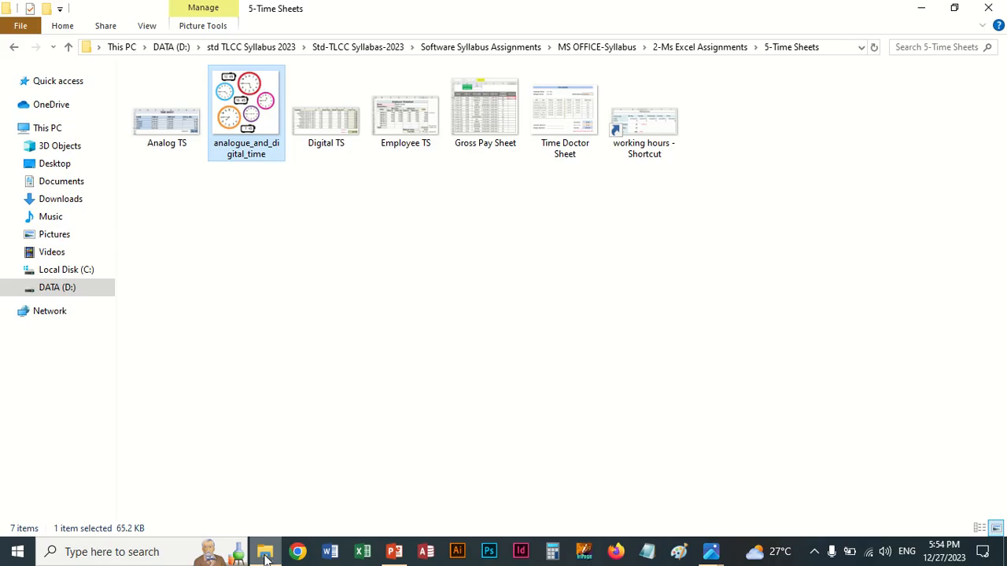
pyautogui.click(56, 169)
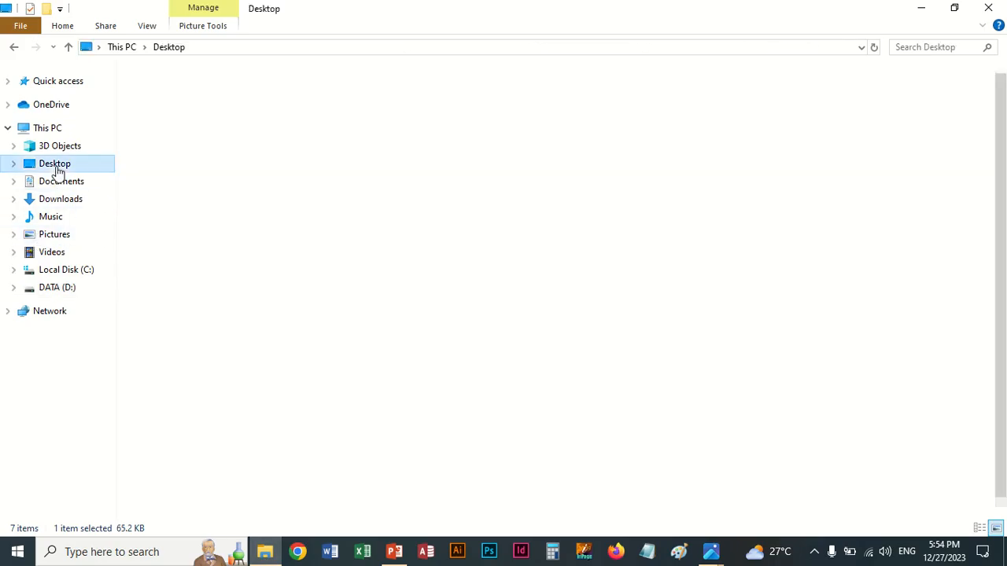
pyautogui.scroll(-1, 214, 502)
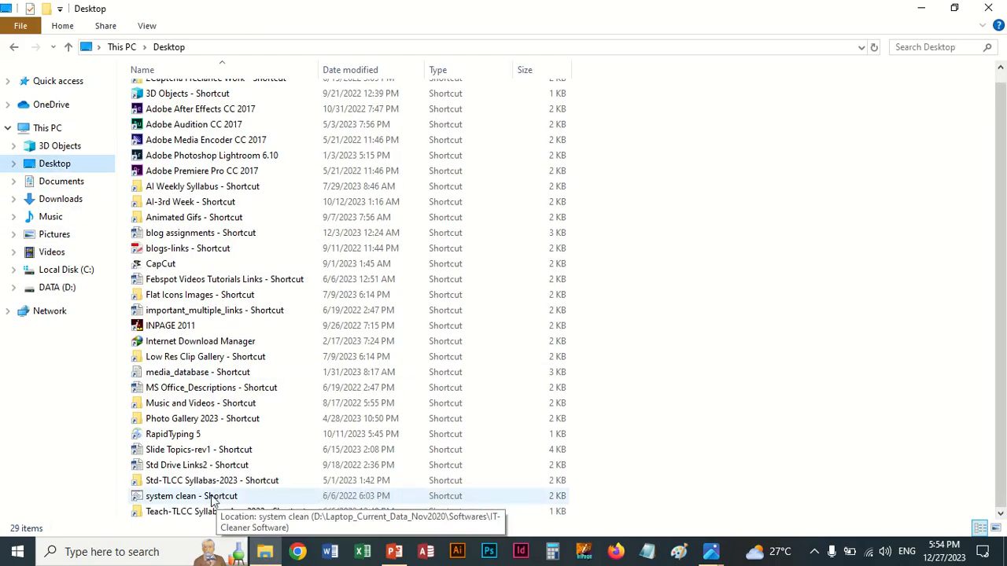
pyautogui.doubleClick(170, 512)
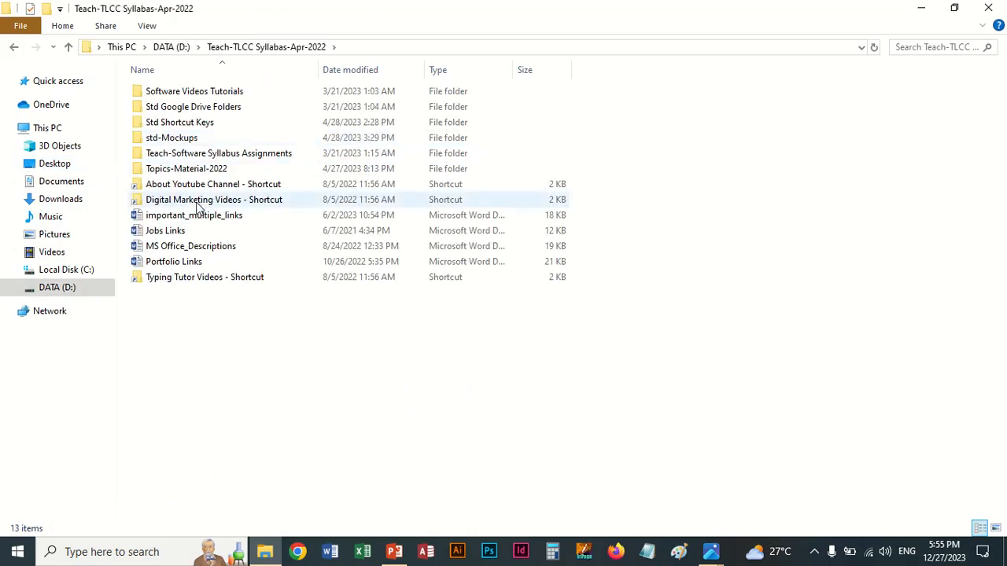
pyautogui.doubleClick(240, 155)
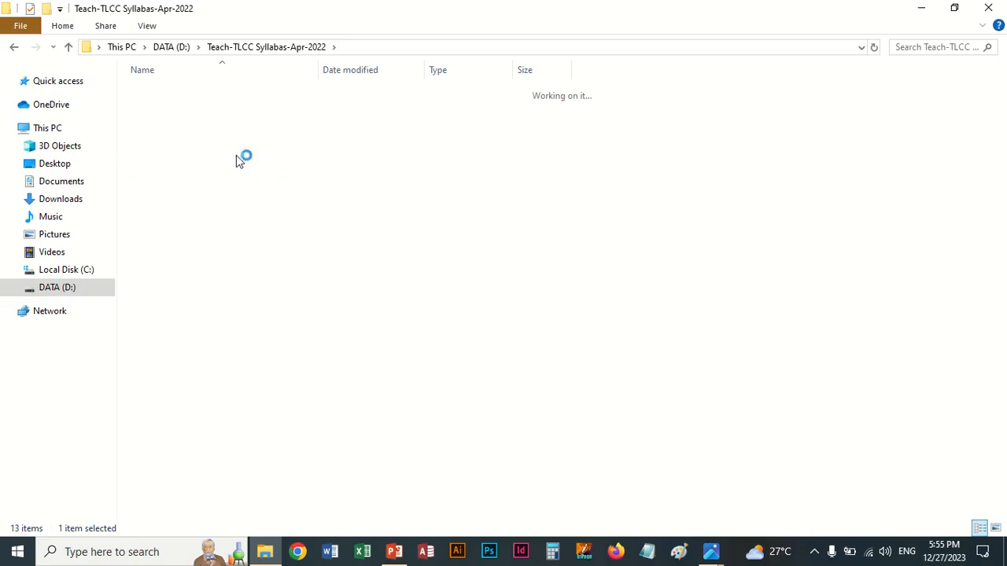
pyautogui.doubleClick(195, 156)
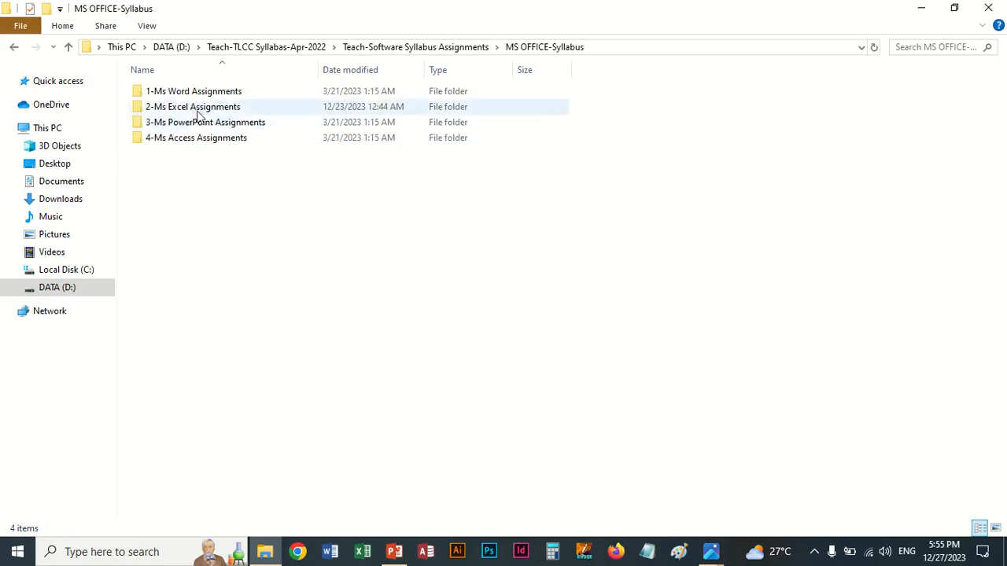
# Open the TIME SHEET BOOK_L Excel workbook from 2-Ms Excel Assignments, subfolder 7-Time Sheets
pyautogui.click(194, 109)
pyautogui.doubleClick(194, 109)
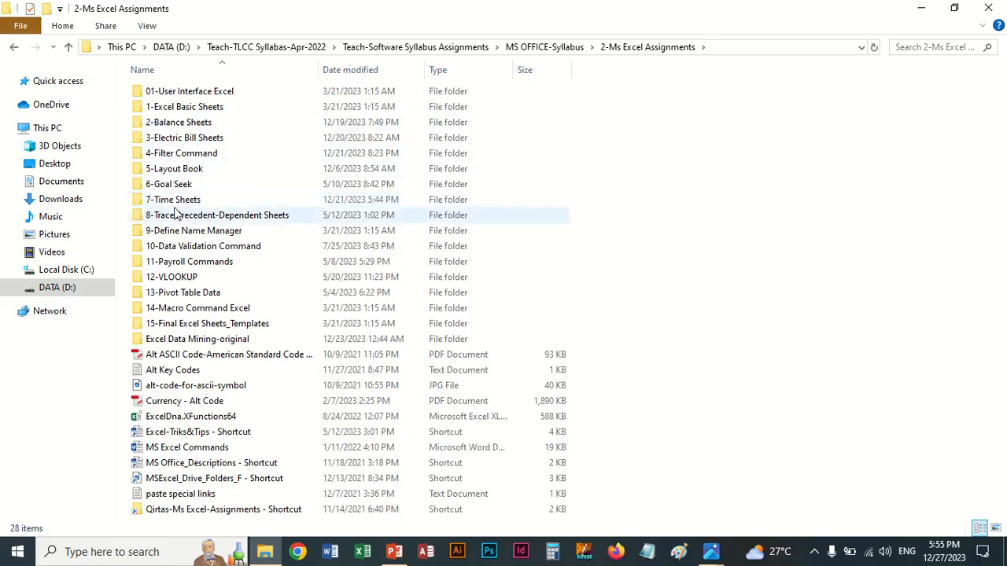
pyautogui.doubleClick(220, 199)
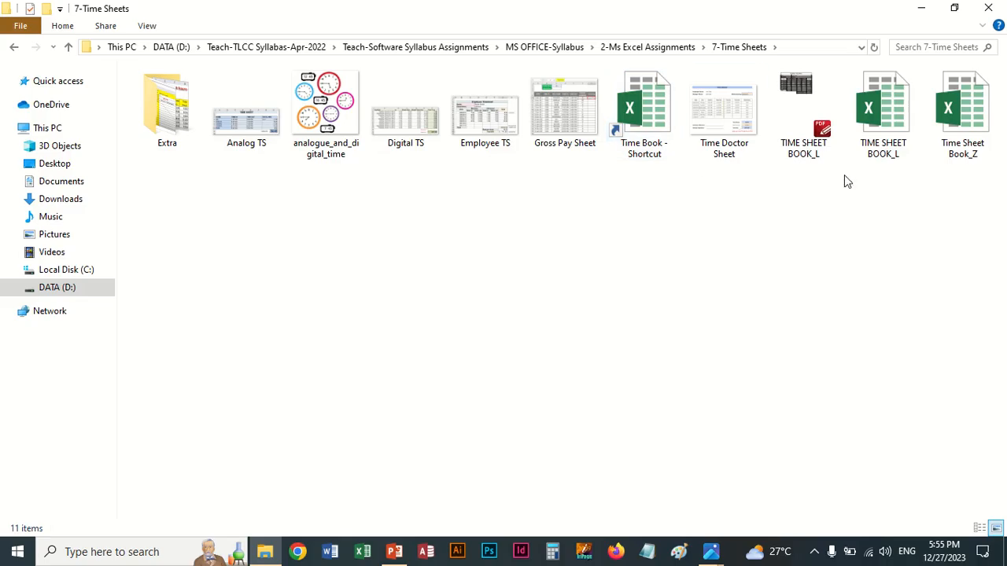
pyautogui.doubleClick(879, 149)
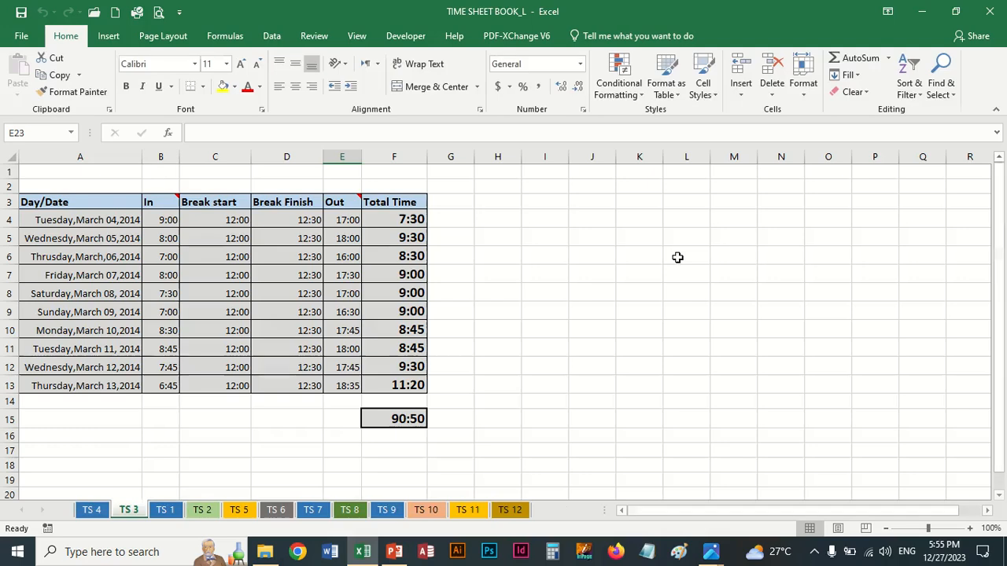
# On sheet TS 4, reset cells B4:D9 to the General number format and clear their contents
pyautogui.click(92, 510)
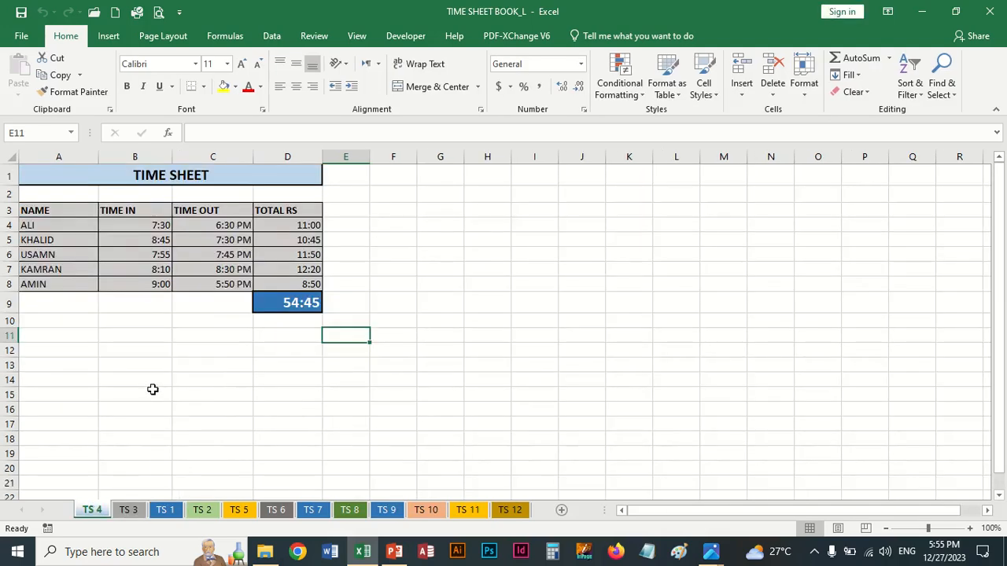
pyautogui.scroll(3, 152, 389)
pyautogui.scroll(1, 153, 388)
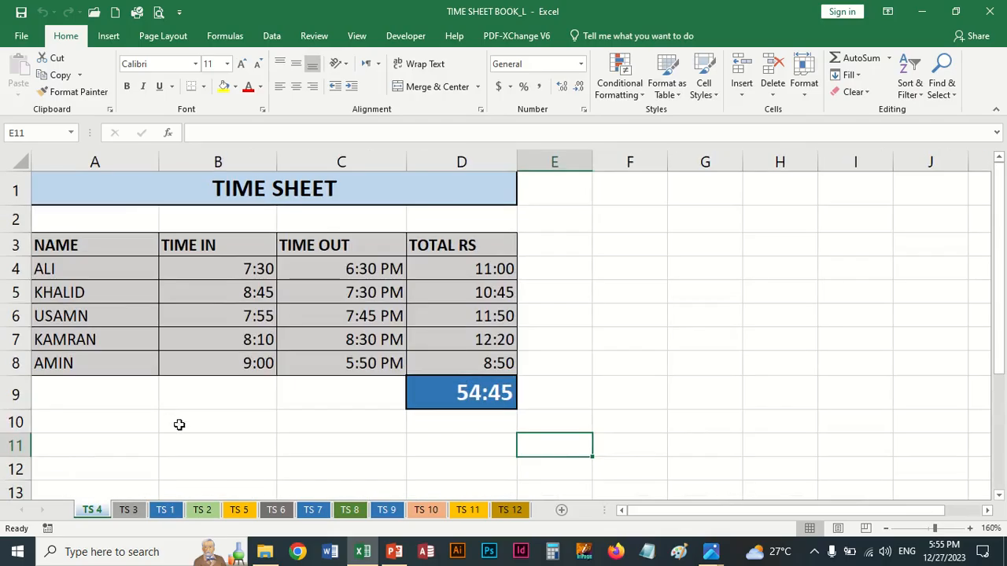
pyautogui.moveTo(218, 277); pyautogui.dragTo(468, 393)
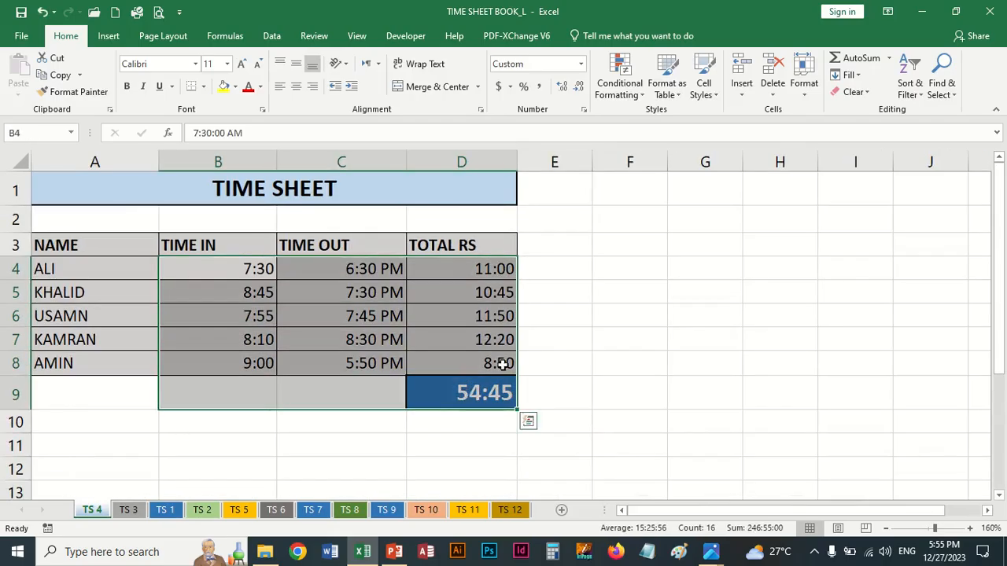
pyautogui.click(580, 63)
pyautogui.click(551, 89)
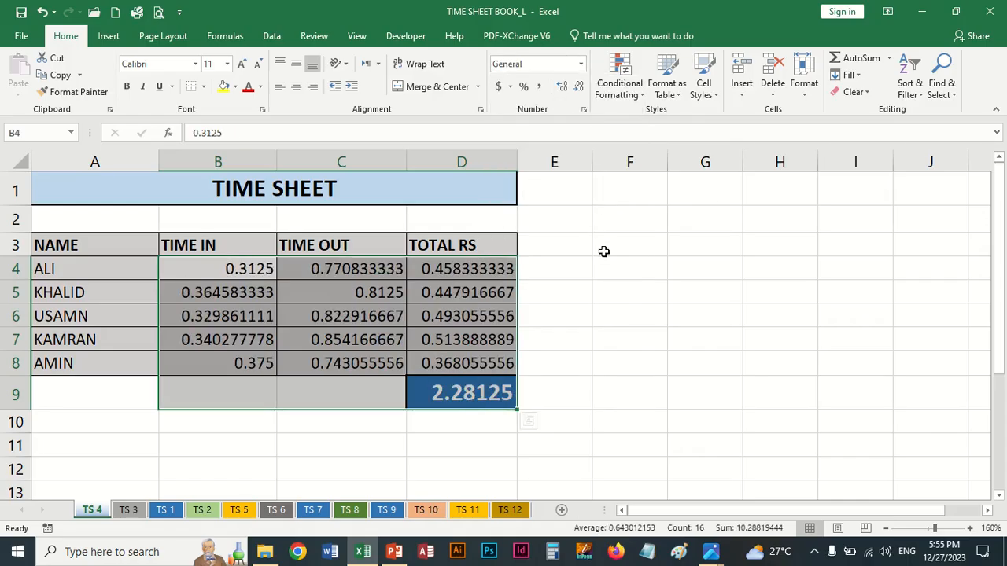
pyautogui.press('Delete')
pyautogui.click(599, 293)
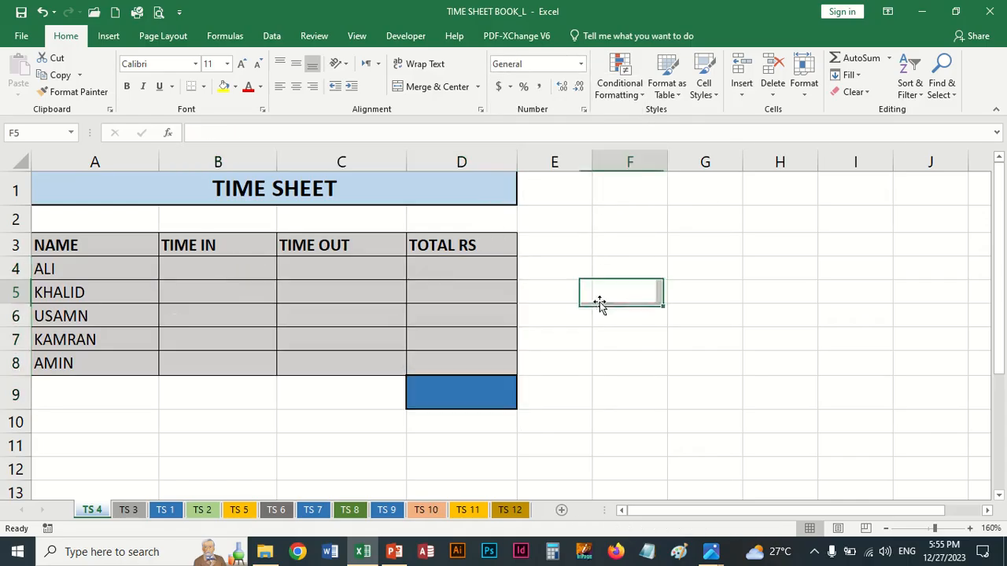
# Format columns B and C with the Time number format, type 1:30 PM
pyautogui.click(221, 273)
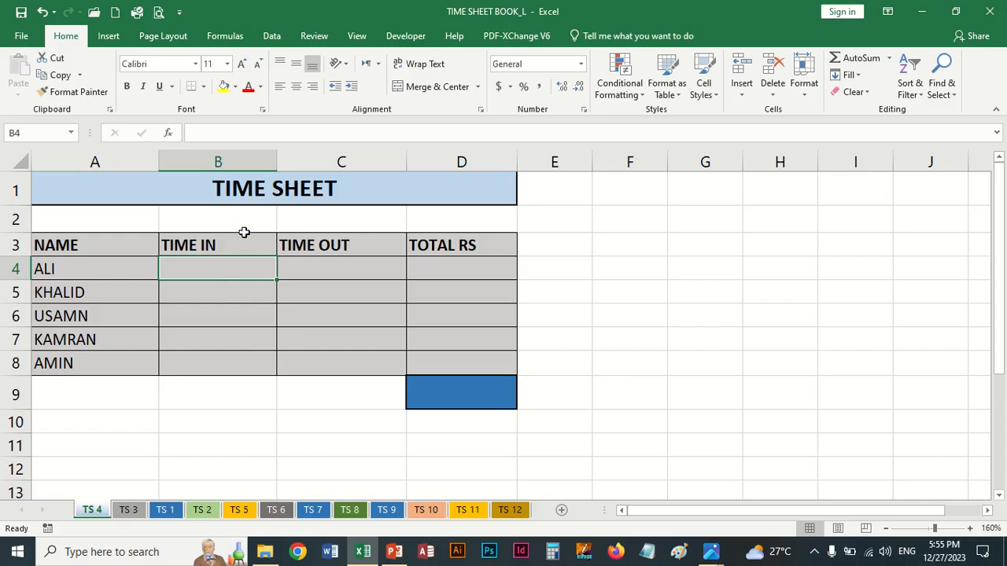
pyautogui.moveTo(245, 170); pyautogui.dragTo(319, 170)
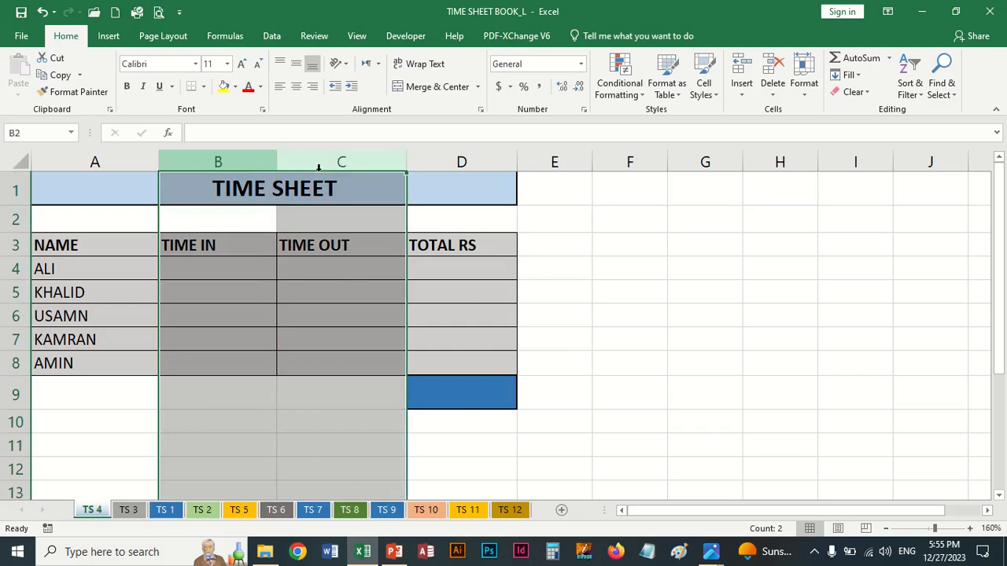
pyautogui.click(581, 64)
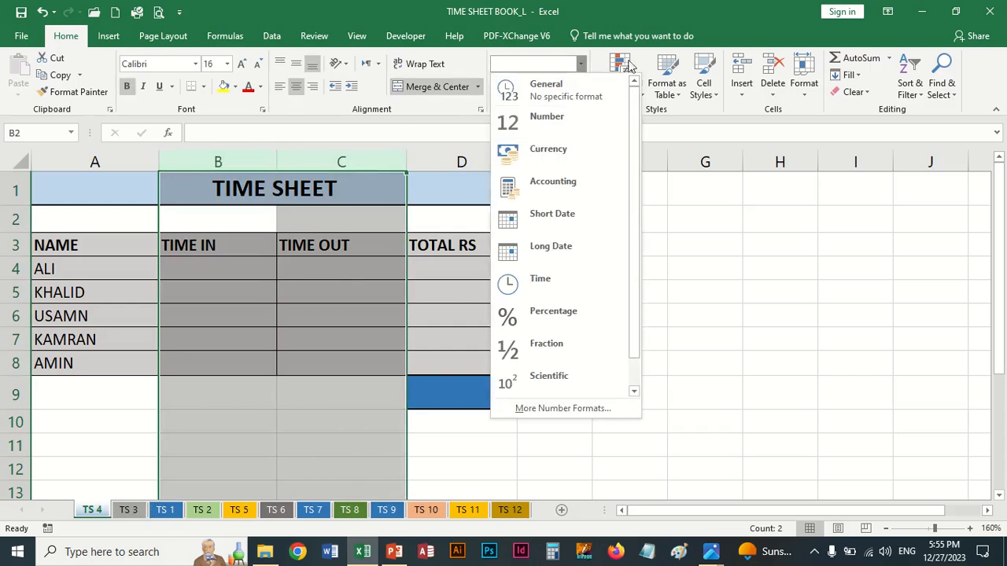
pyautogui.click(582, 66)
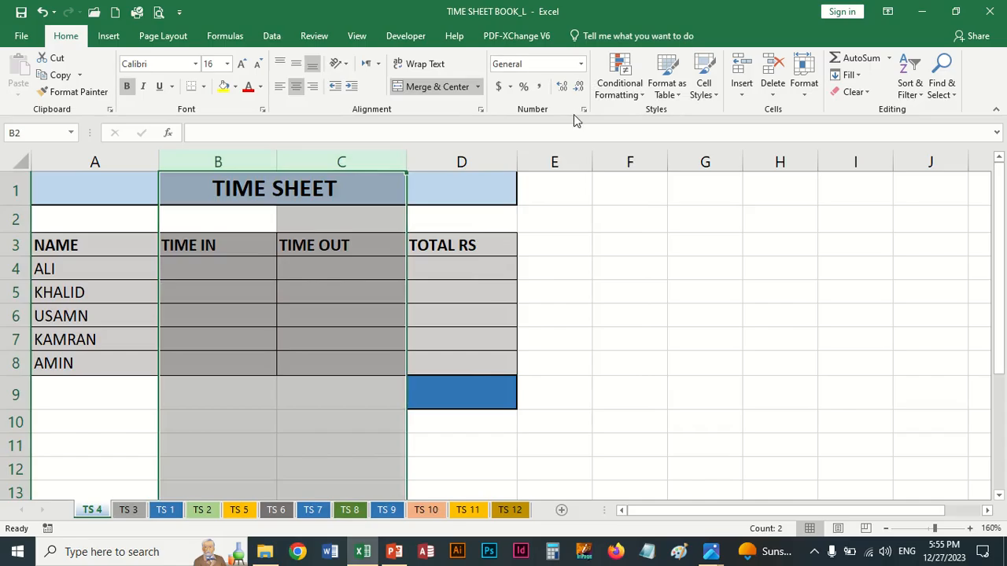
pyautogui.hotkey('ctrl', '1')
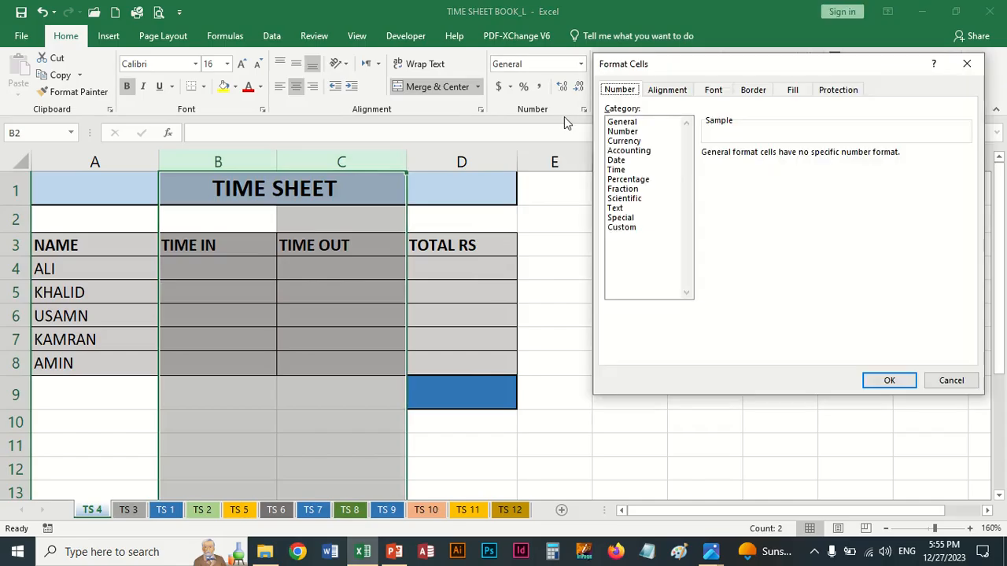
pyautogui.click(614, 170)
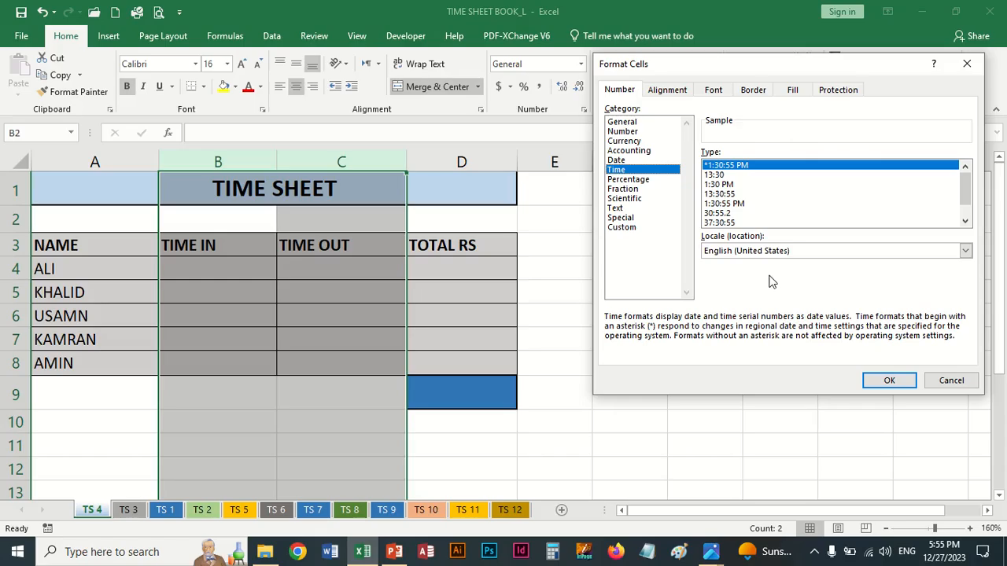
pyautogui.click(716, 184)
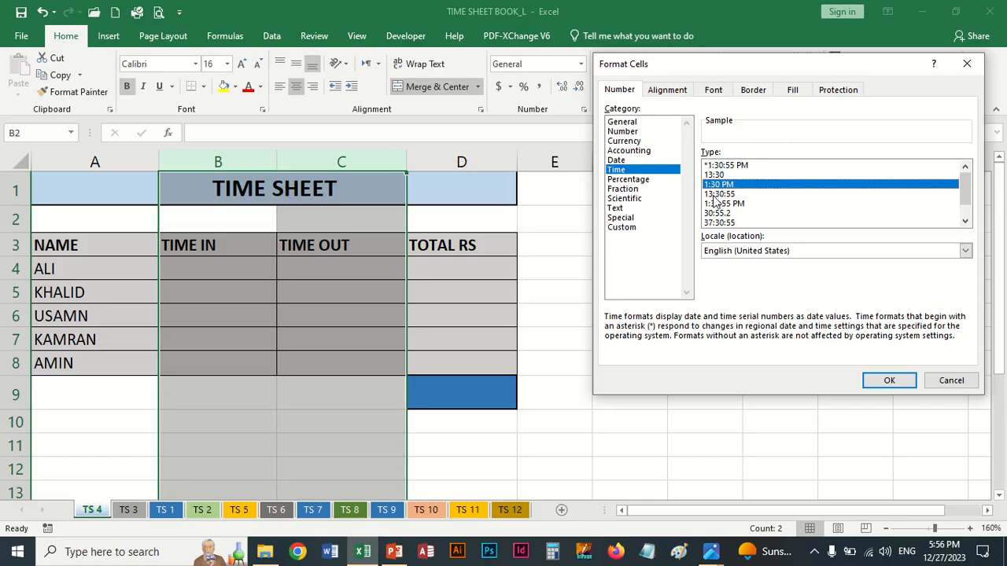
pyautogui.click(892, 382)
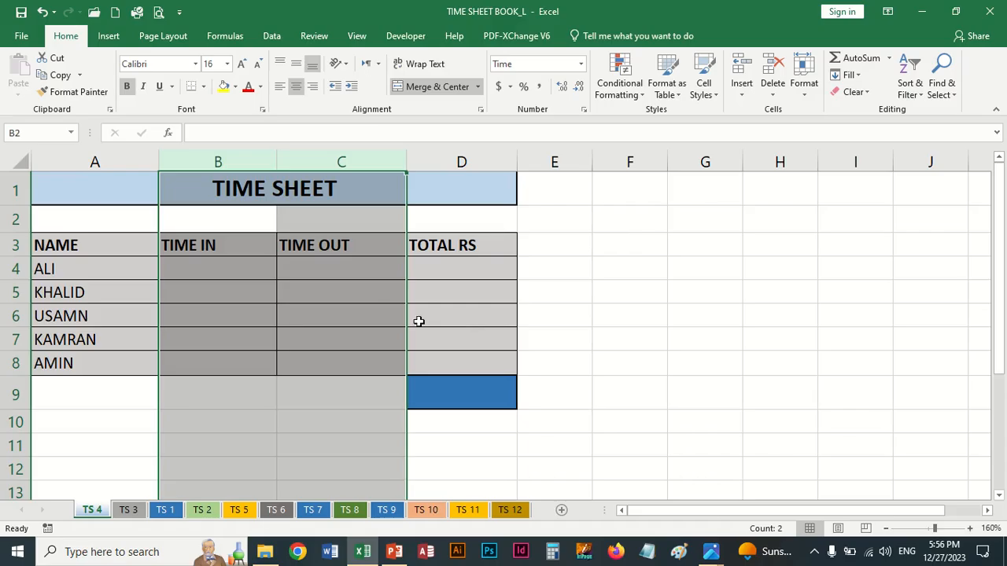
pyautogui.moveTo(503, 4)
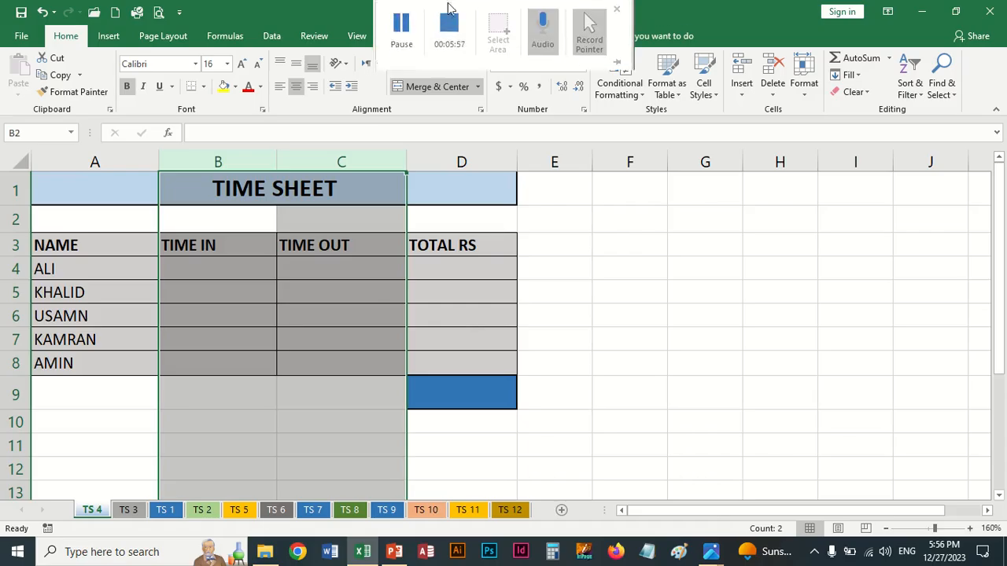
pyautogui.click(401, 32)
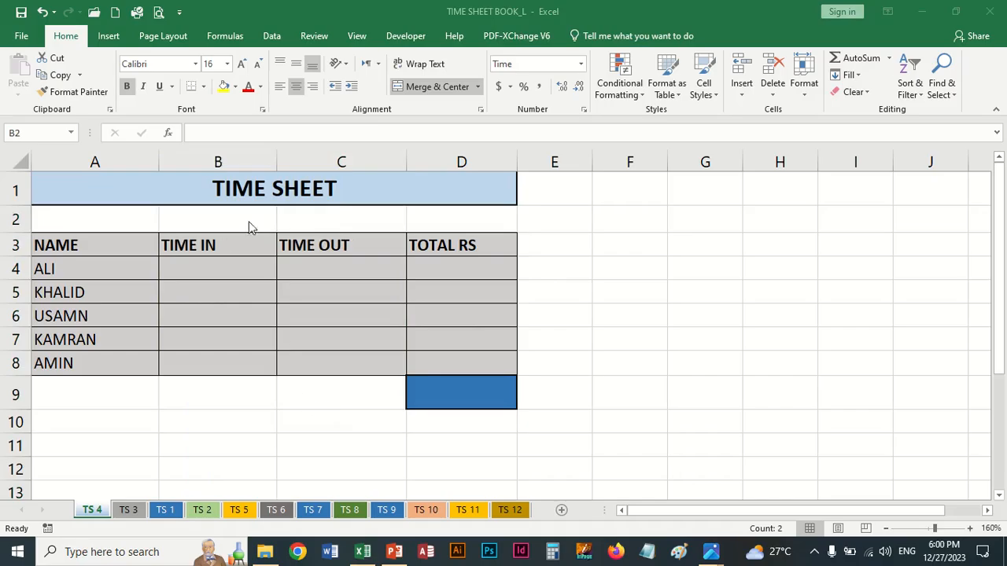
# Reapply the 1:30 PM Time format to the TIME IN and TIME OUT columns
pyautogui.click(235, 150)
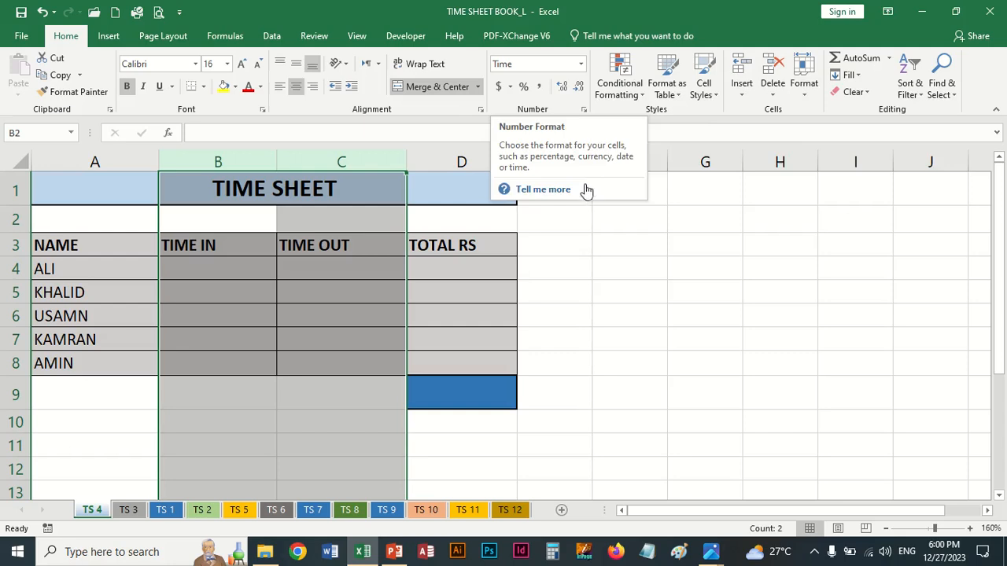
pyautogui.hotkey('ctrl', '1')
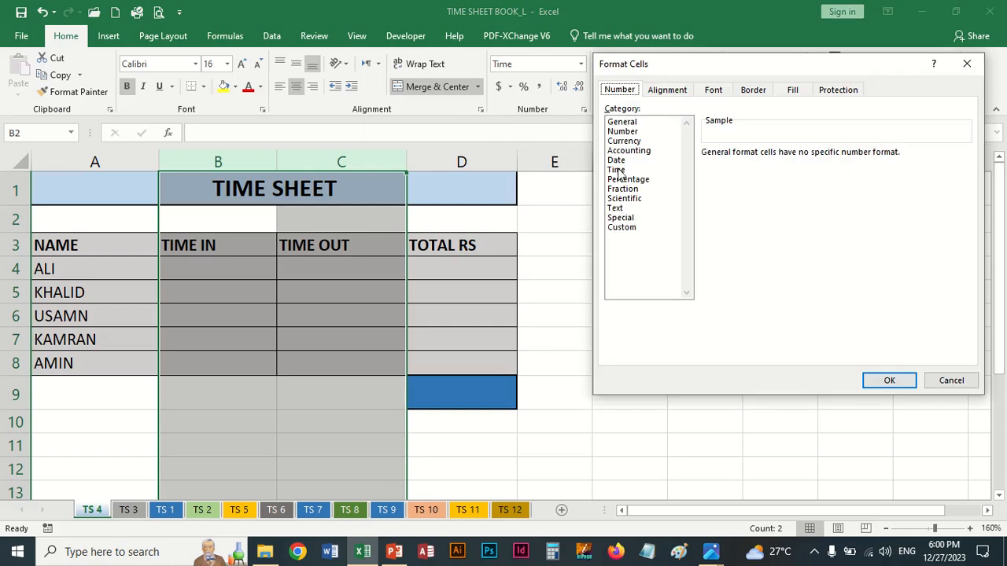
pyautogui.click(617, 169)
pyautogui.click(722, 185)
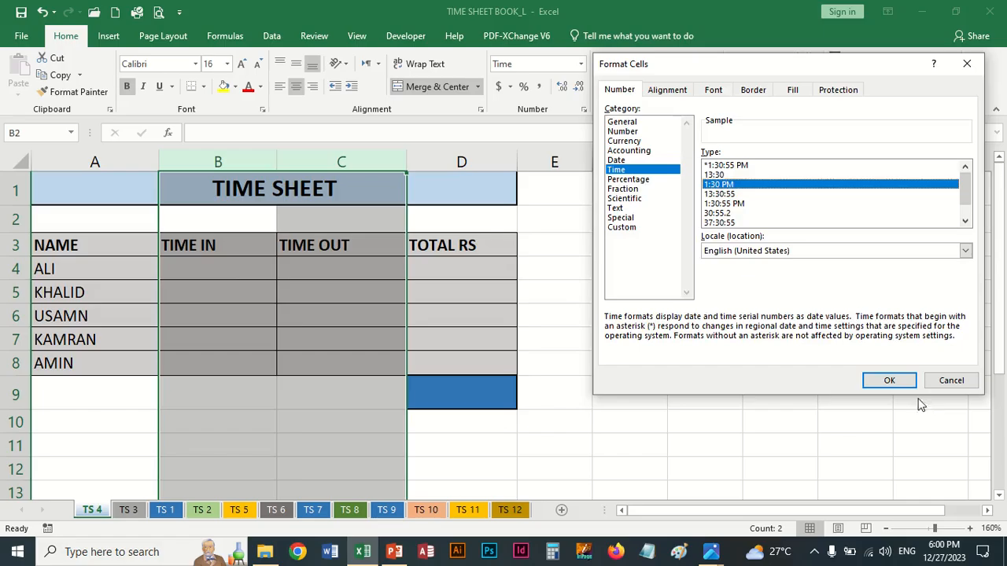
pyautogui.click(889, 381)
# Enter the first two TIME IN values, 8:10 in B4 and 8:45 in B5
pyautogui.click(231, 272)
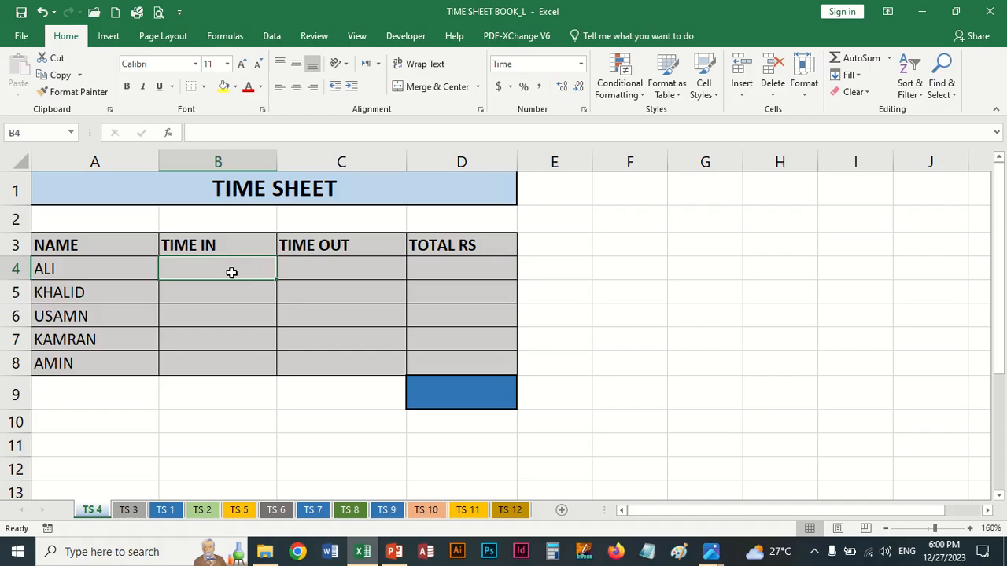
pyautogui.write('8:')
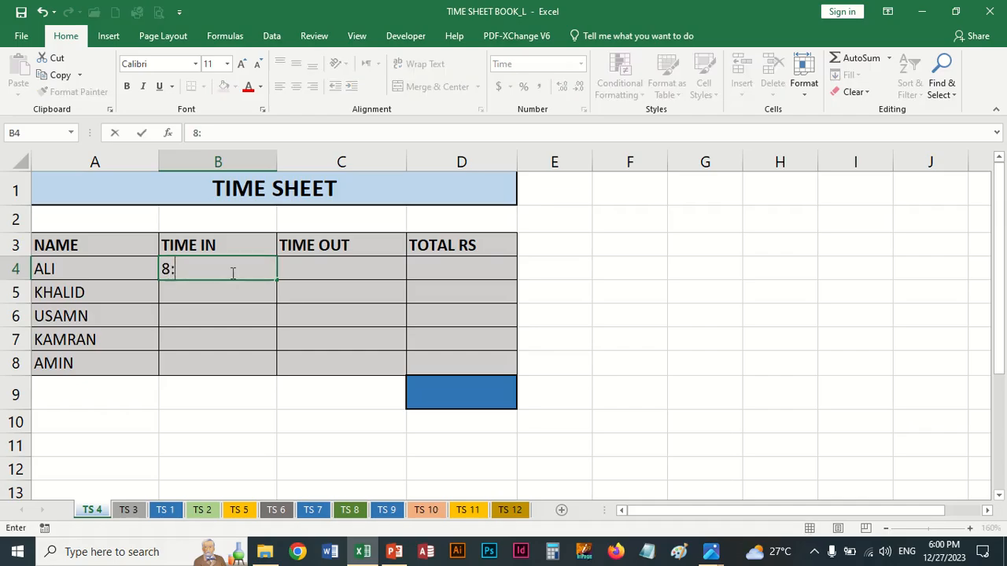
pyautogui.write('10')
pyautogui.press('Return')
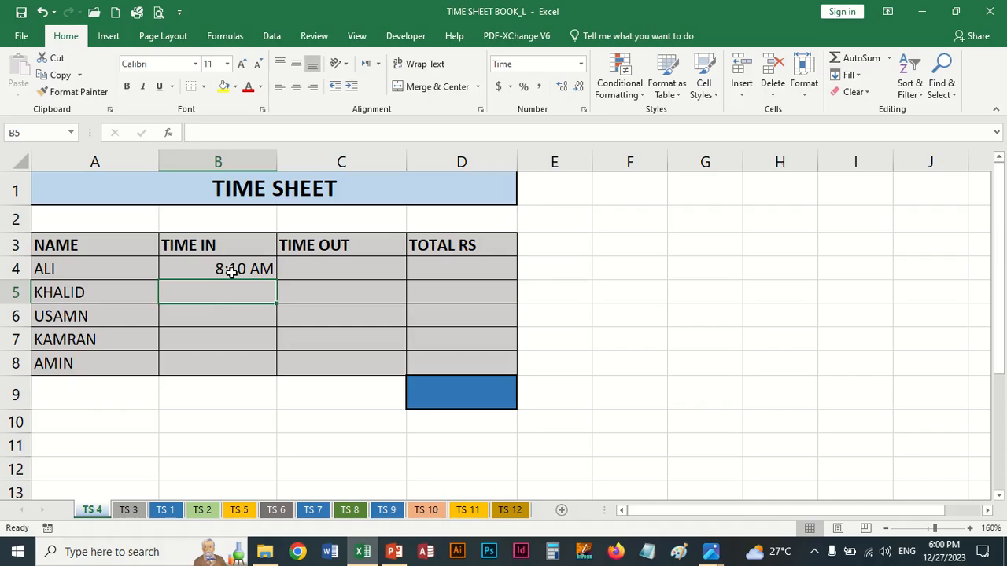
pyautogui.write('8:')
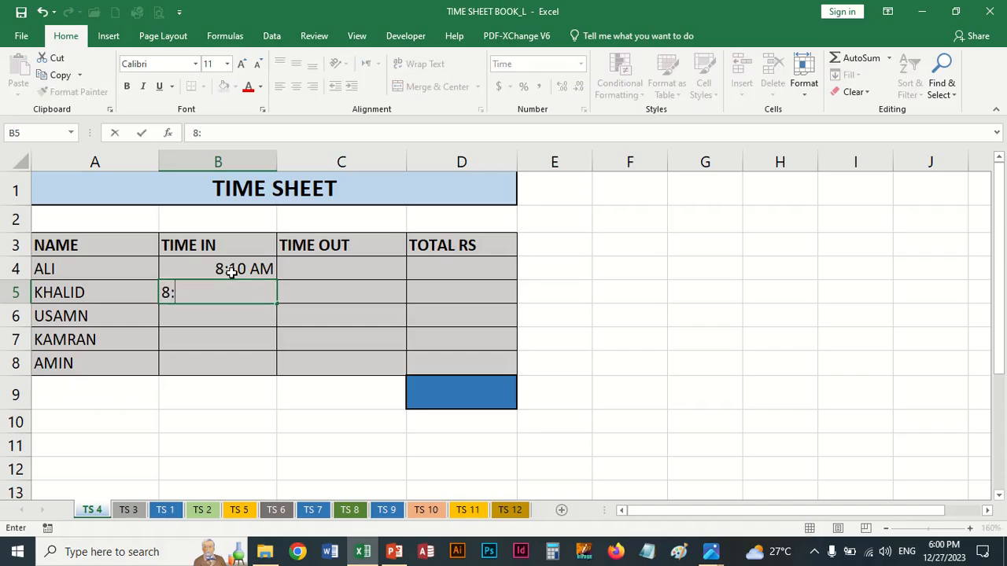
pyautogui.write('45')
pyautogui.press('Return')
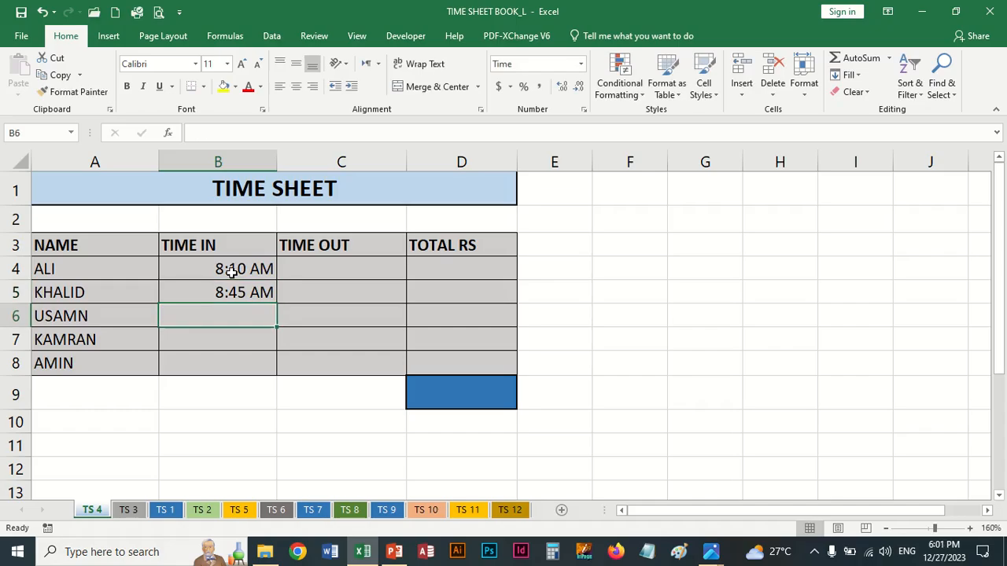
# Enter the remaining TIME IN values: 8:15 in B6, 9:00 in B7 and 8:00 in B8
pyautogui.write('8:15')
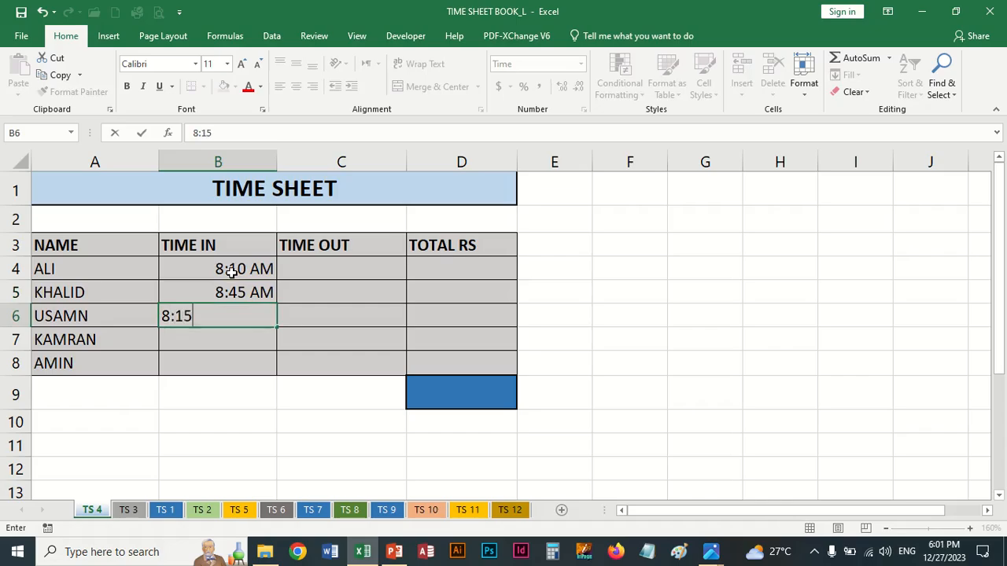
pyautogui.press('Return')
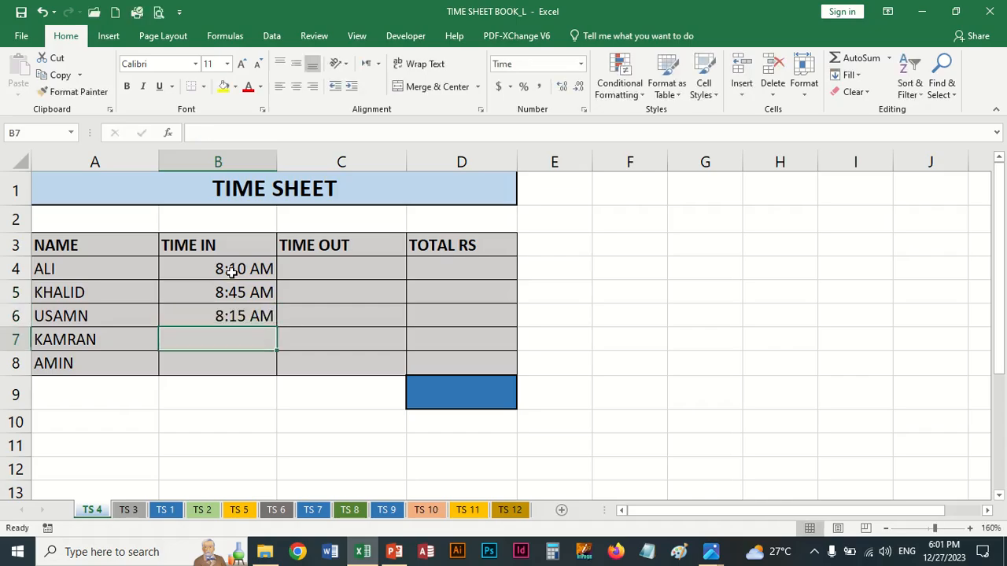
pyautogui.write('9:0')
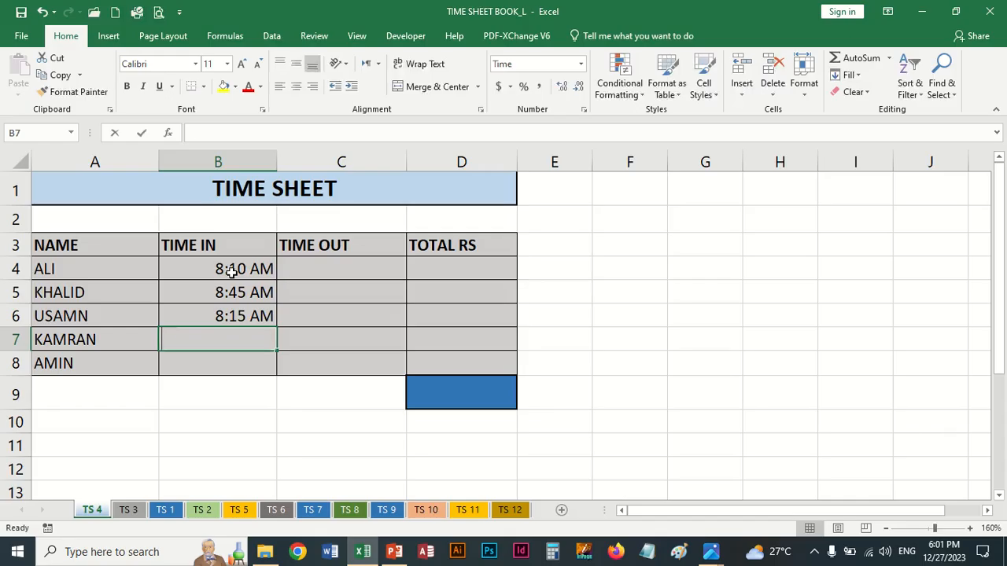
pyautogui.write('0')
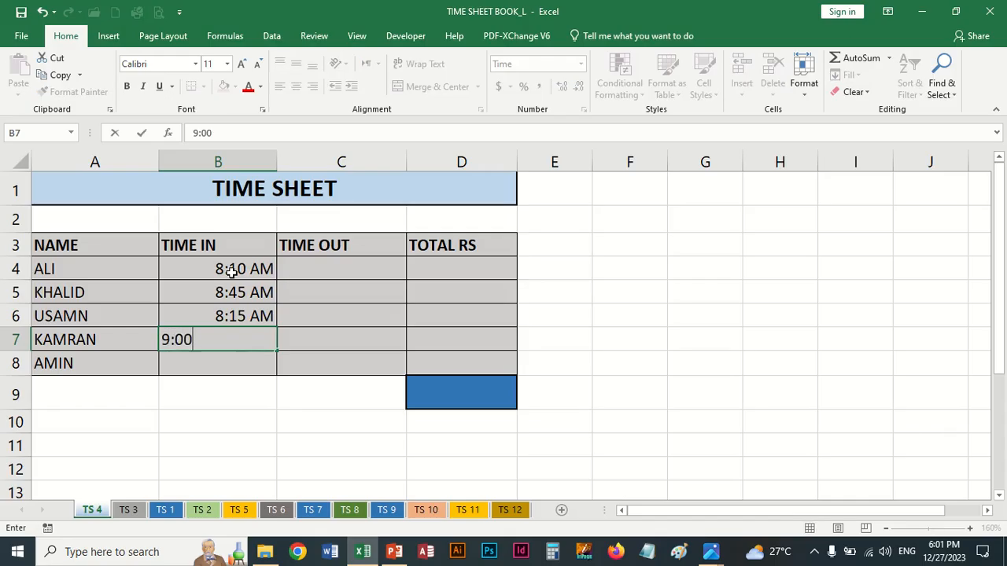
pyautogui.press('Return')
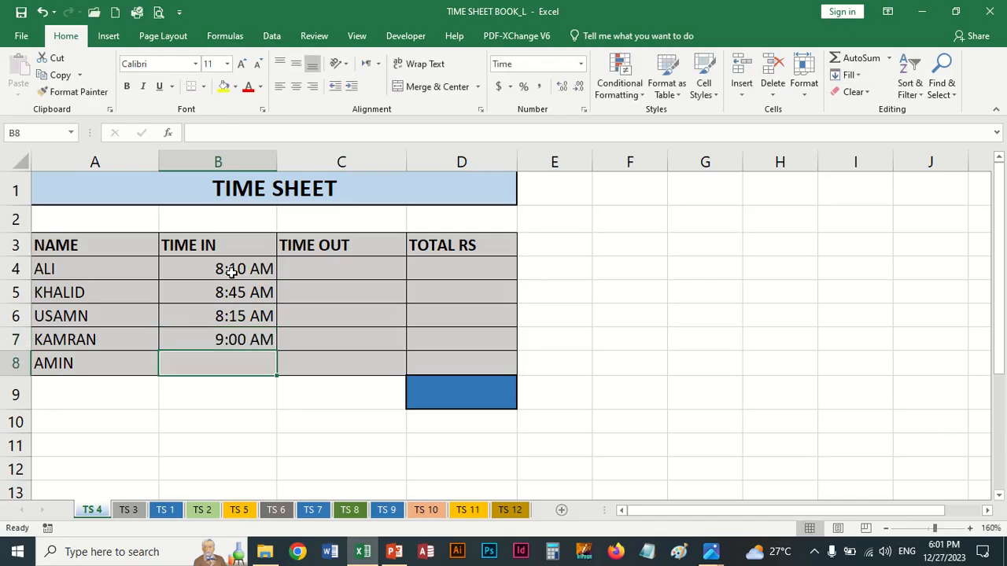
pyautogui.write('8:00')
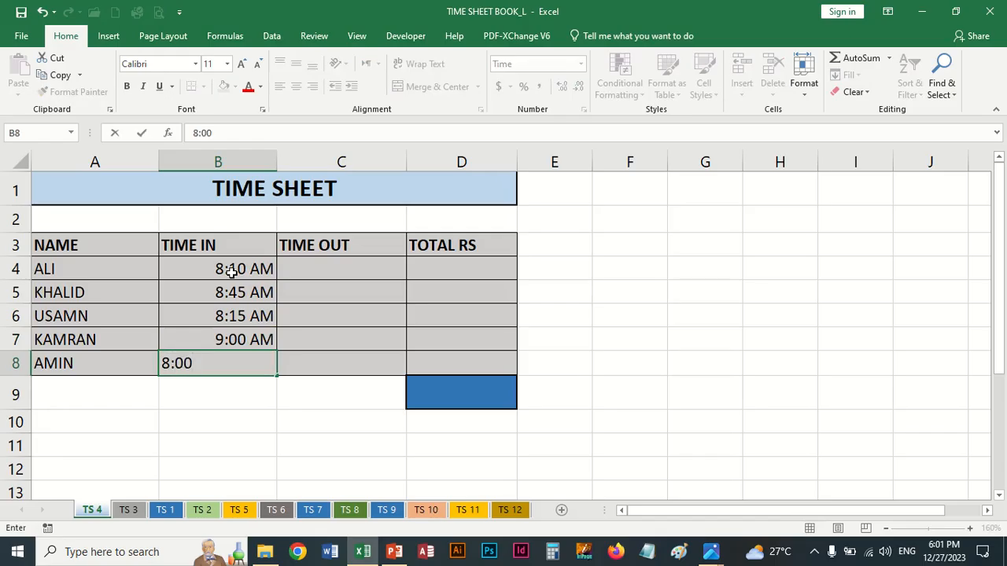
pyautogui.press('Return')
# Enter the first two TIME OUT values, 5:00 pm in C4 and 6:40 pm in C5
pyautogui.press('Up')
pyautogui.press('Up')
pyautogui.press('Up')
pyautogui.press('Up')
pyautogui.press('Up')
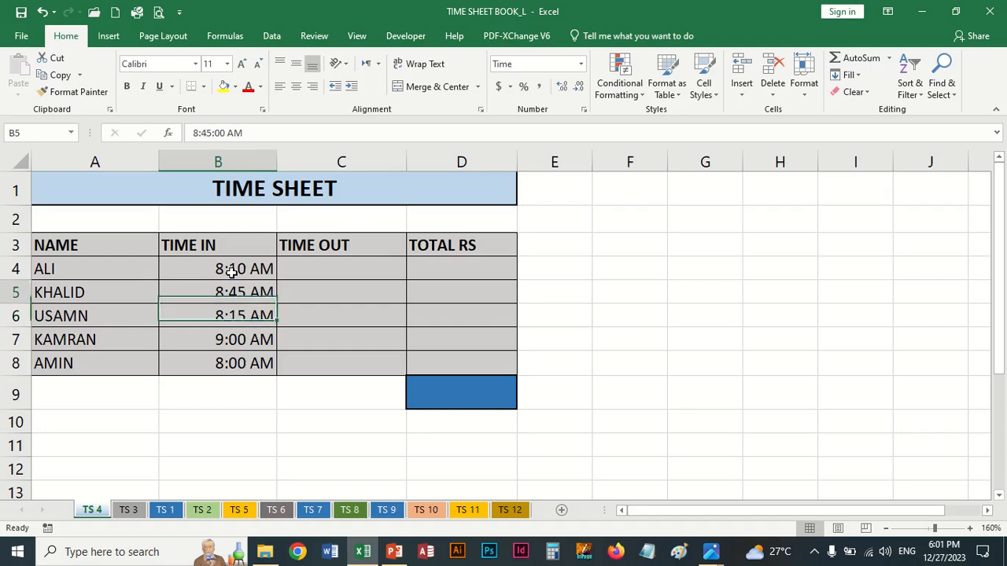
pyautogui.press('Right')
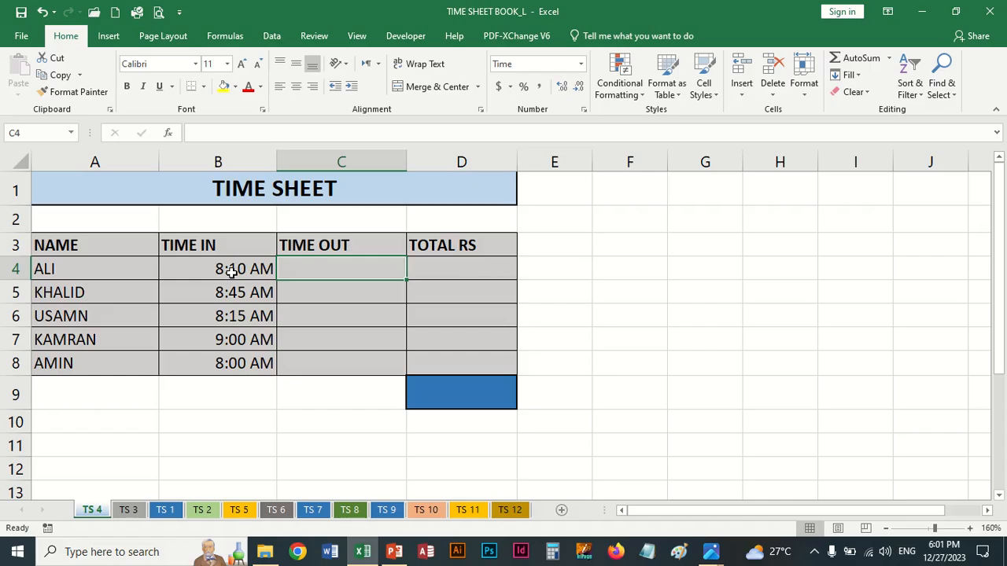
pyautogui.write('5')
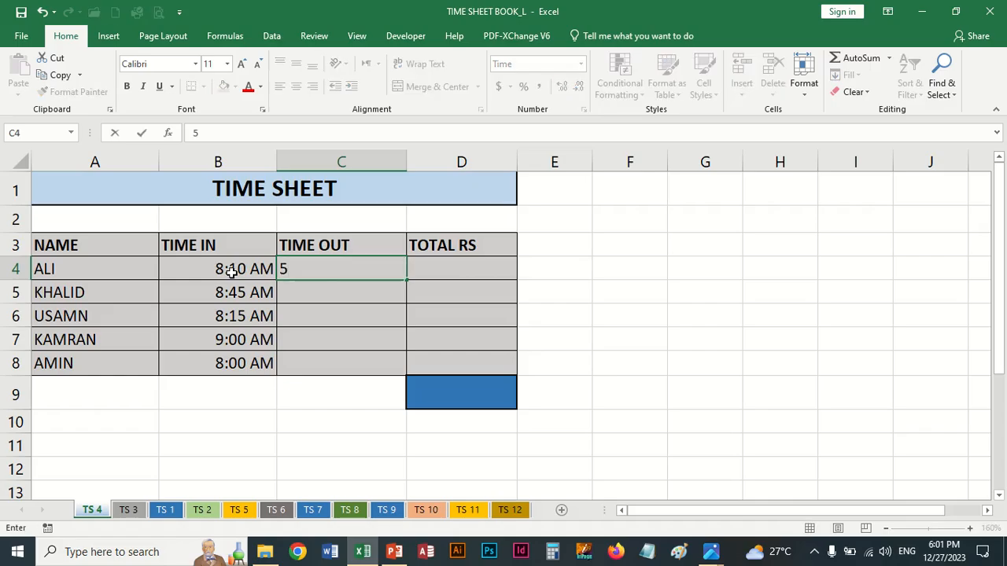
pyautogui.write(':00 pm')
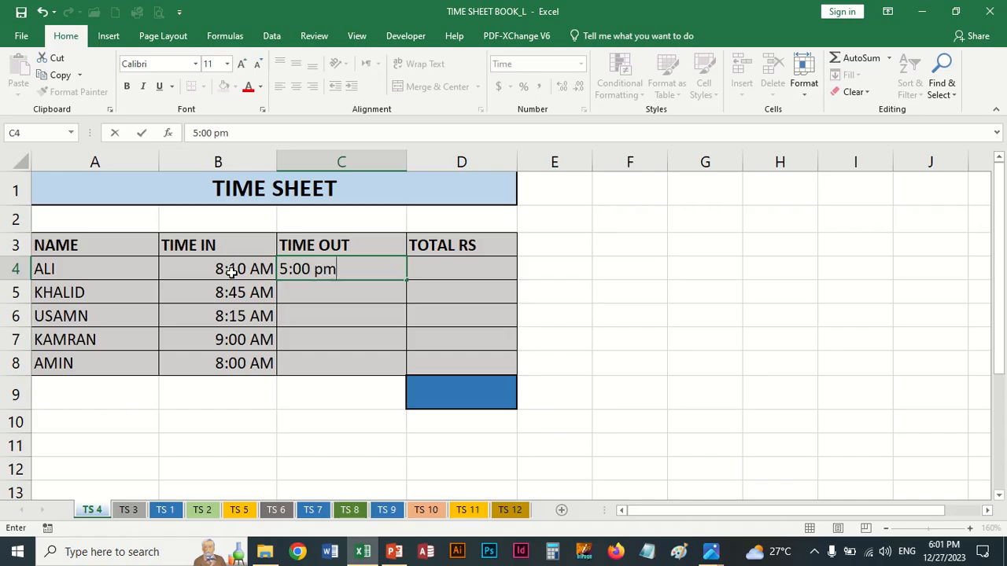
pyautogui.press('Return')
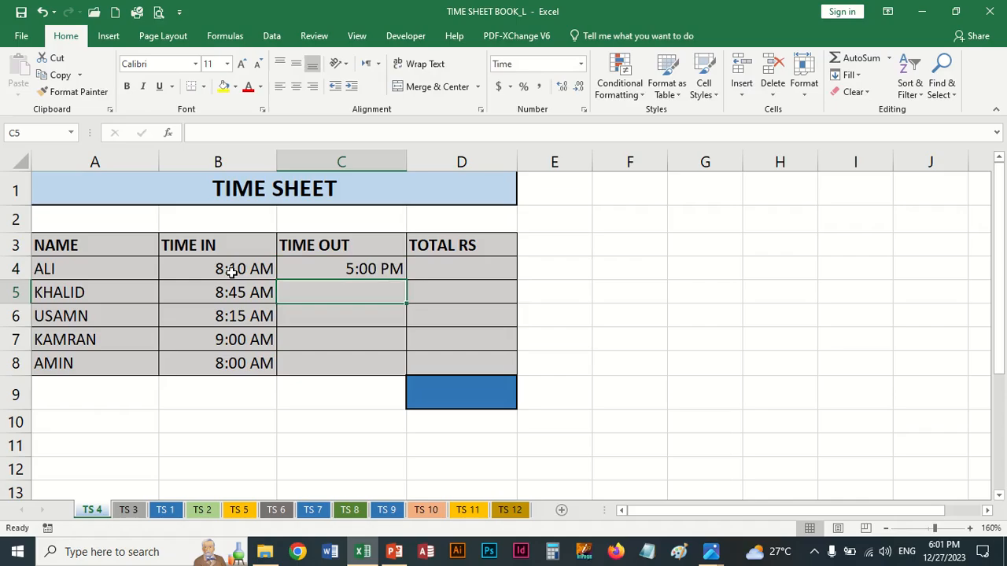
pyautogui.write('6')
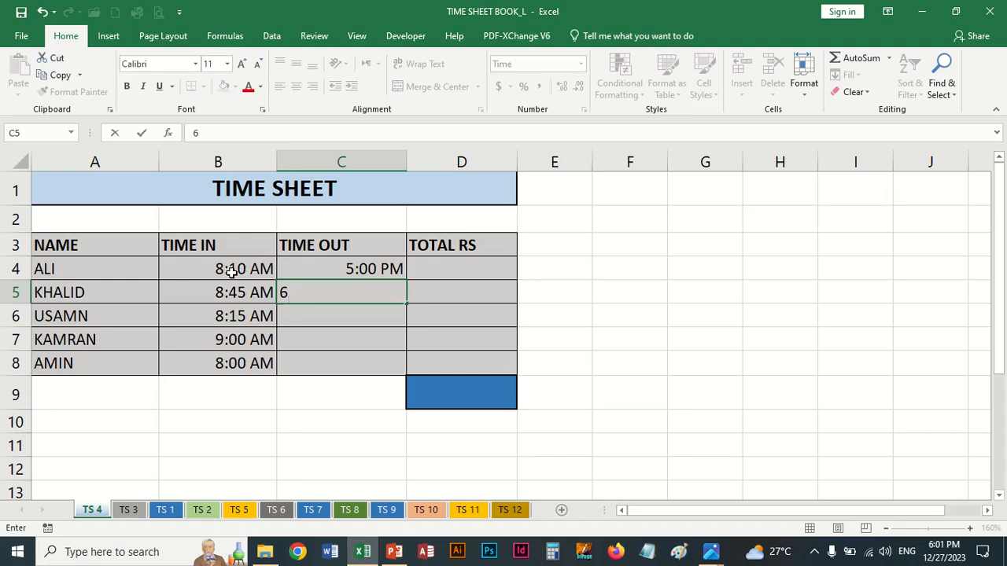
pyautogui.write(':40 pm')
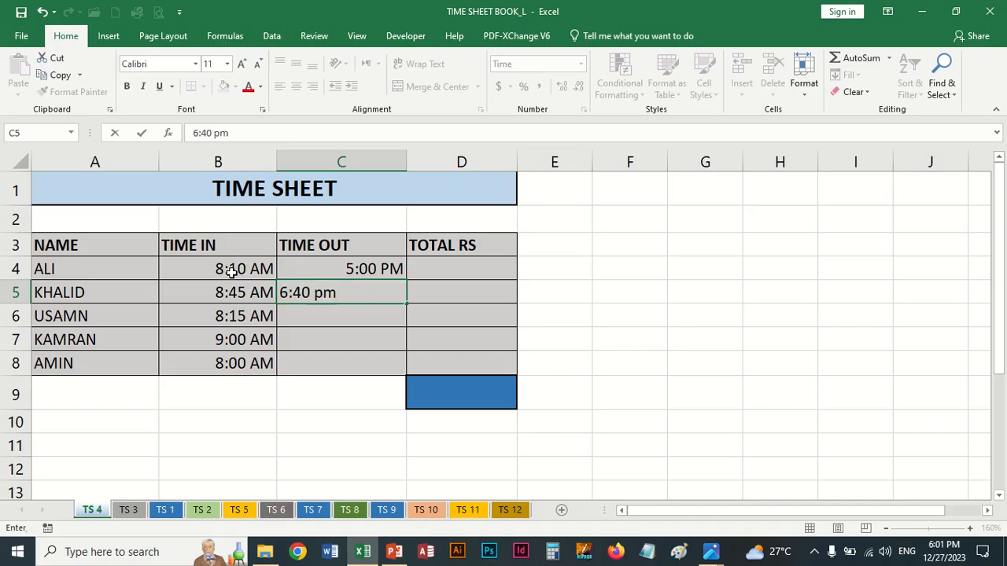
pyautogui.press('Return')
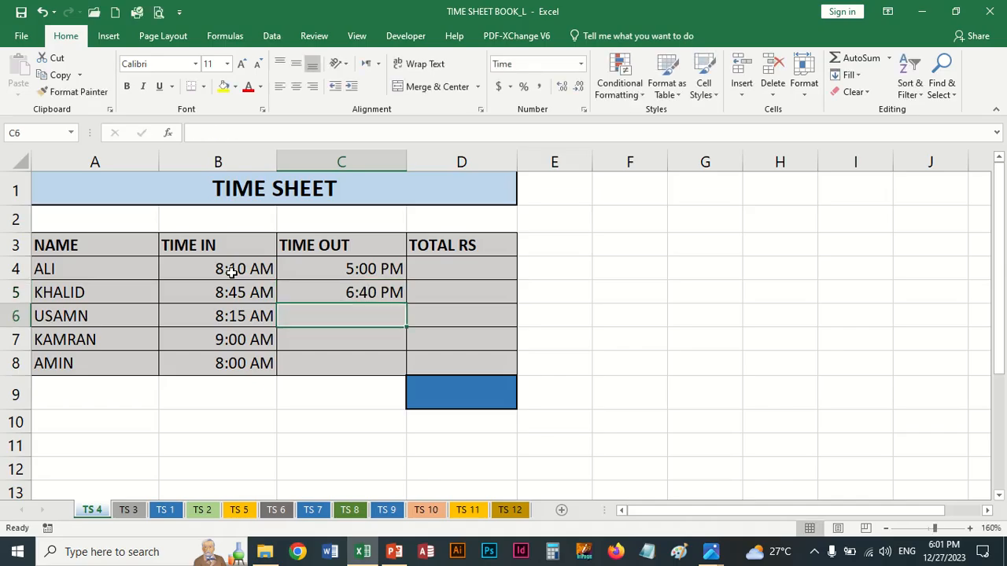
# Enter the remaining TIME OUT values: 4:45 pm in C6, 6:30 pm in C7 and 5:00 in C8
pyautogui.write('4')
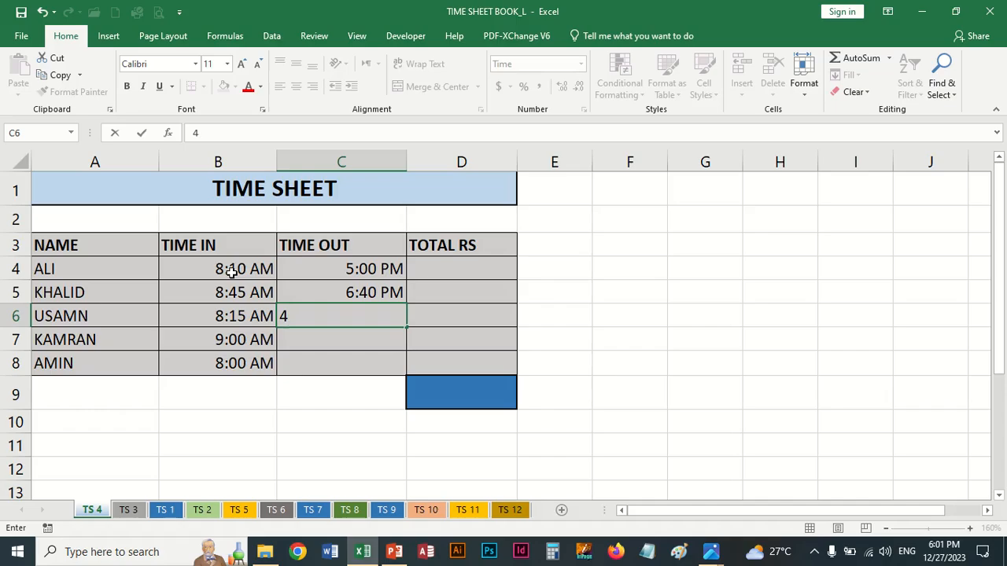
pyautogui.write(':45 pm')
pyautogui.press('Return')
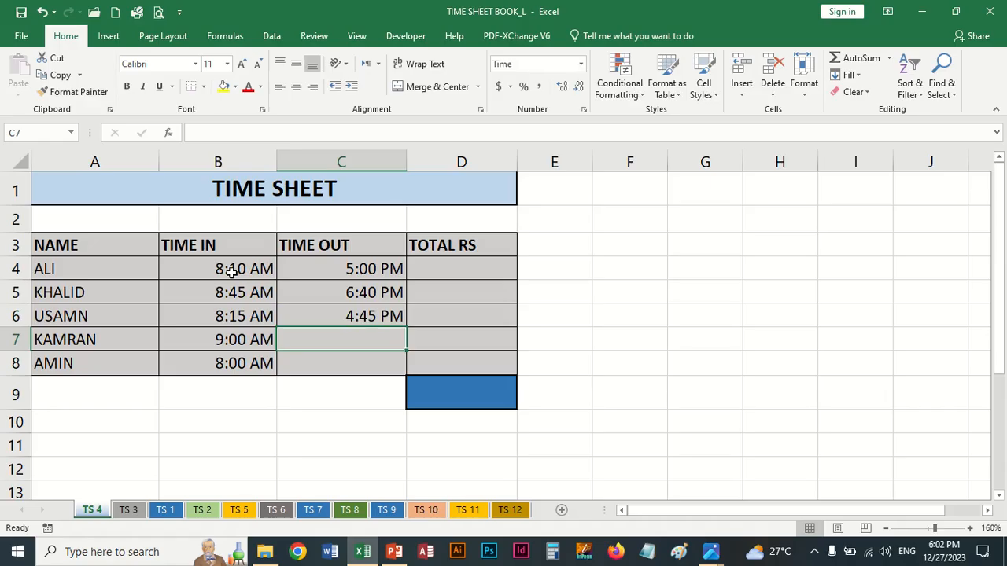
pyautogui.write('6')
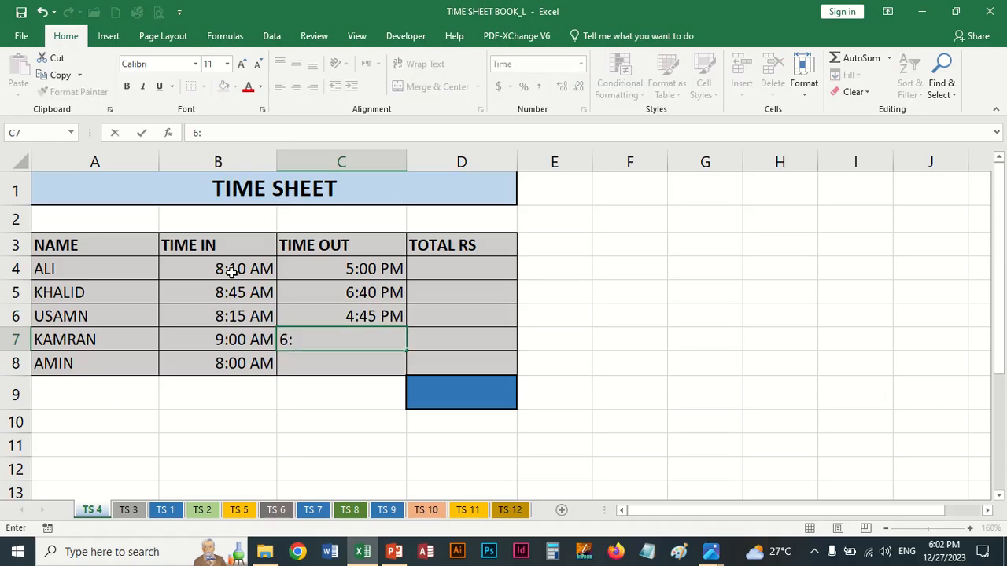
pyautogui.write(':30 pm')
pyautogui.press('Return')
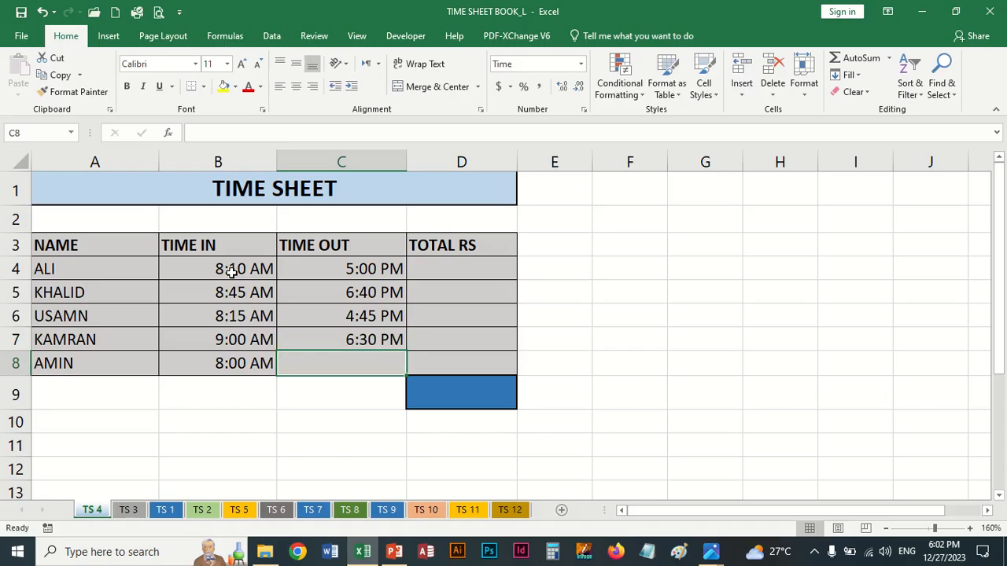
pyautogui.write('5:00')
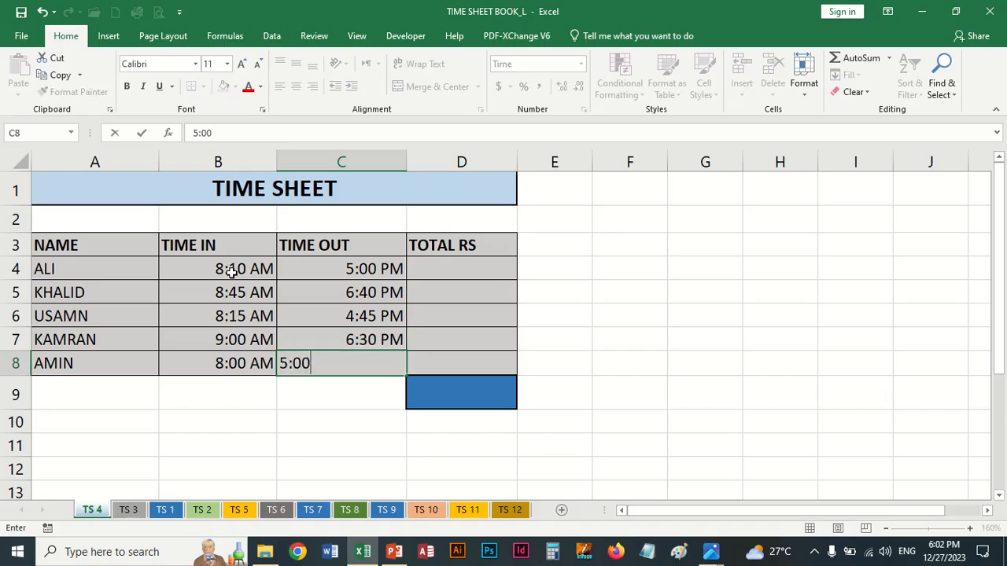
pyautogui.press('Return')
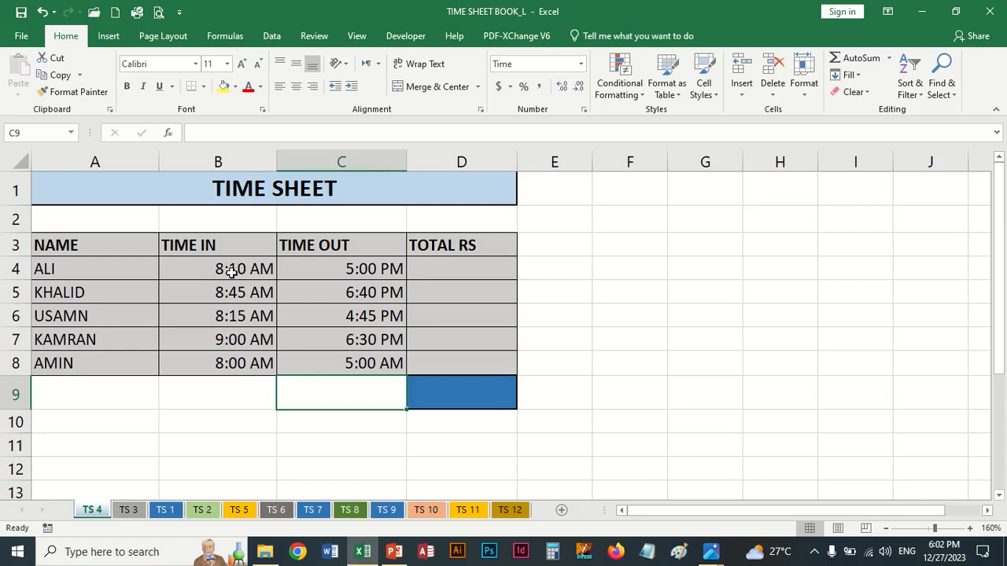
# Change the column heading in D3 to TOTAL HRS
pyautogui.click(453, 245)
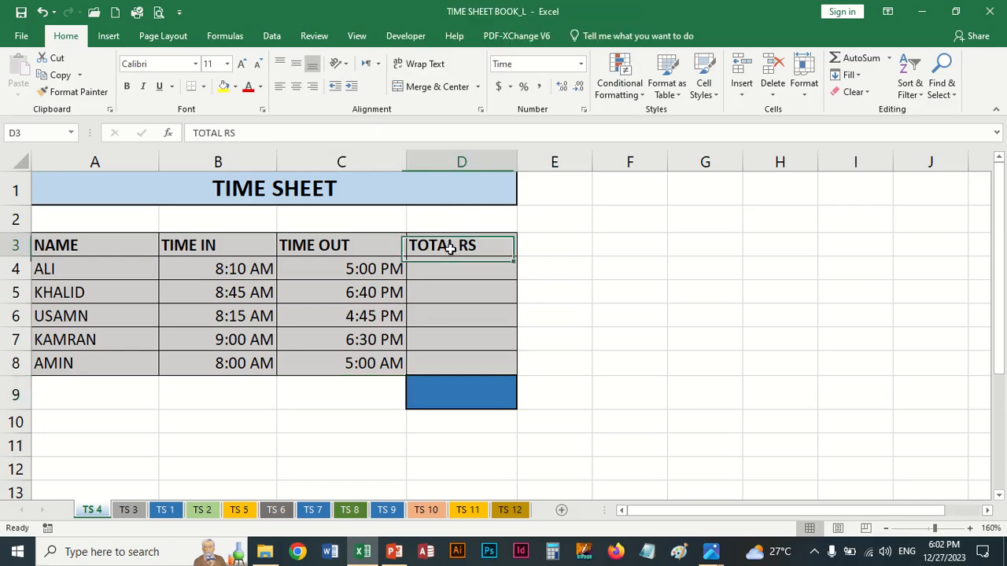
pyautogui.click(236, 133)
pyautogui.moveTo(236, 133); pyautogui.dragTo(225, 133)
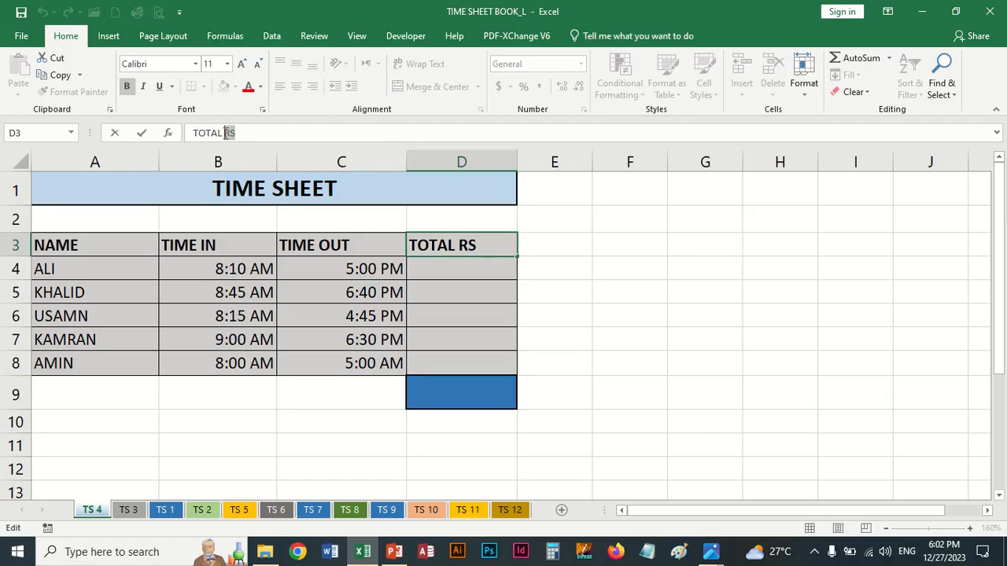
pyautogui.write('HRS')
pyautogui.click(456, 289)
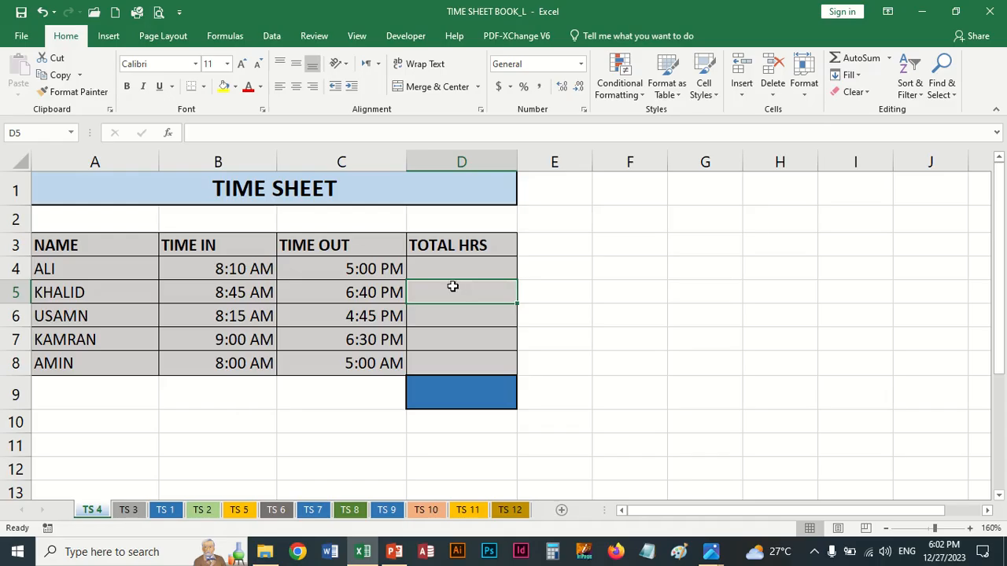
# Calculate the first row's total hours in D4 with the formula =C4-B4
pyautogui.click(456, 272)
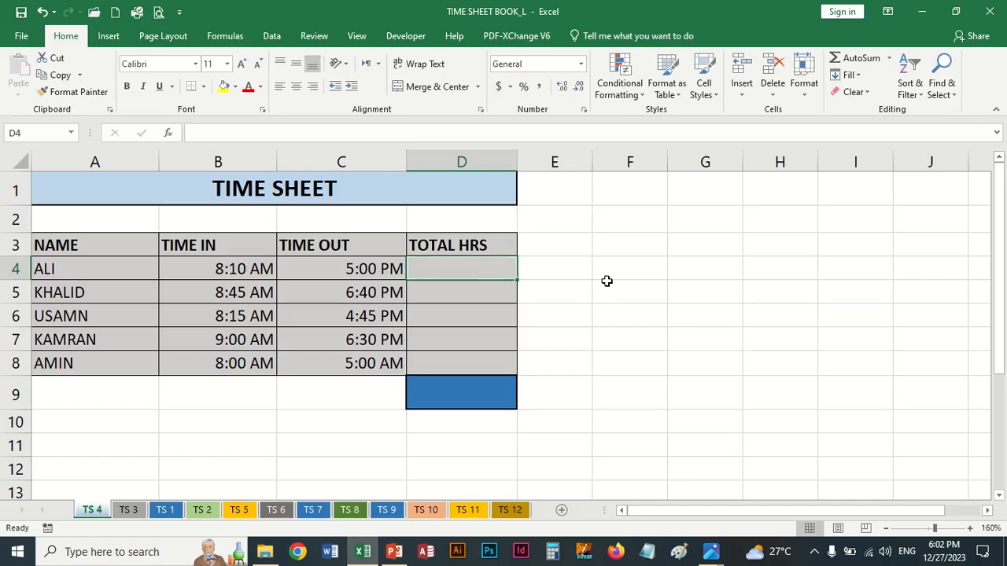
pyautogui.write('=')
pyautogui.press('Left')
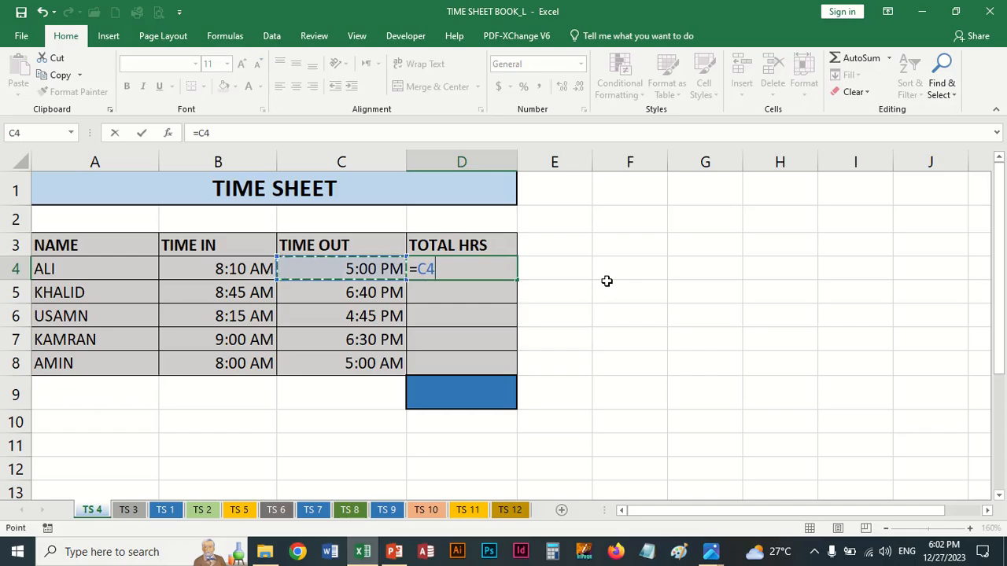
pyautogui.write('-')
pyautogui.press('Left')
pyautogui.press('Left')
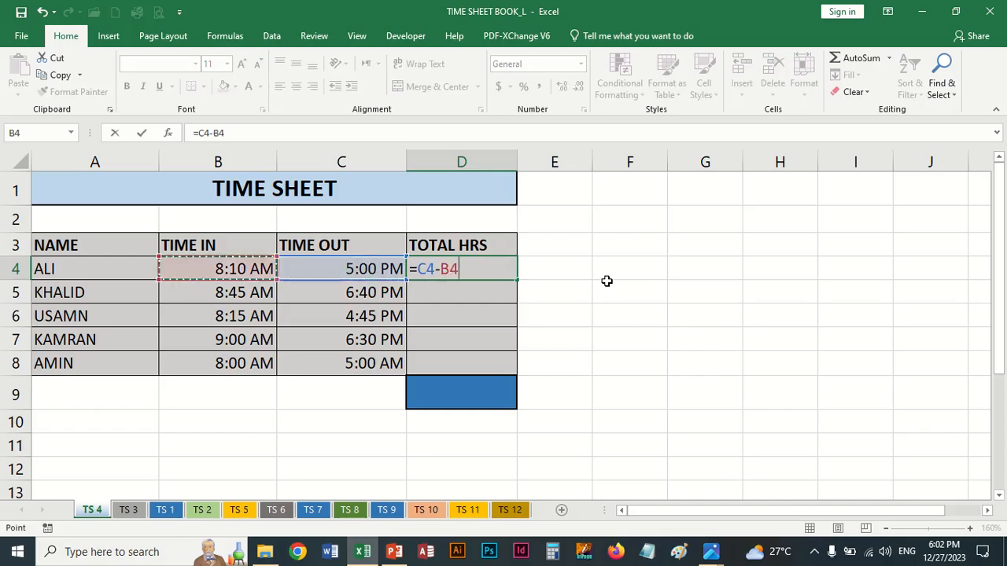
pyautogui.press('Return')
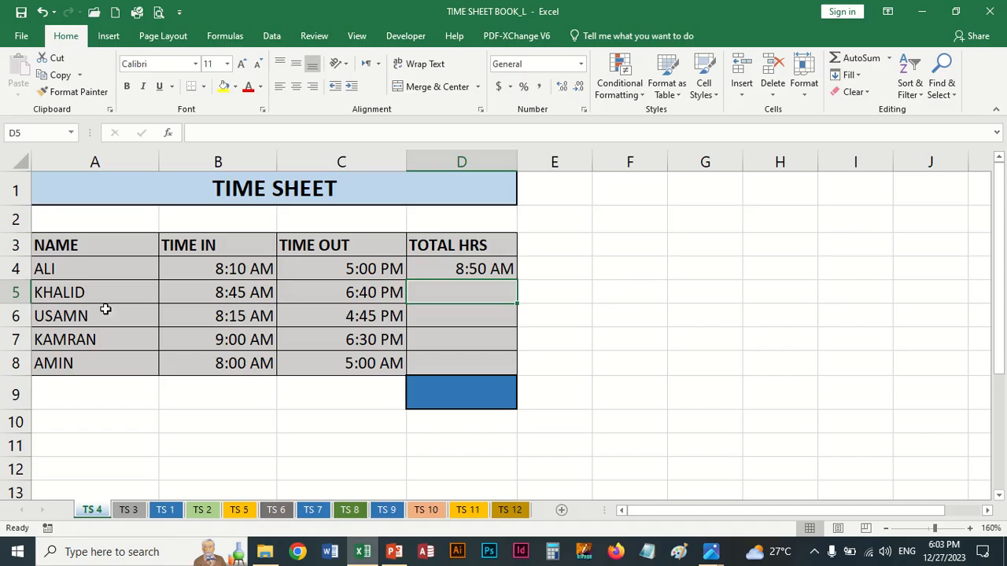
# Format column D with the custom number format [h]:mm
pyautogui.click(460, 161)
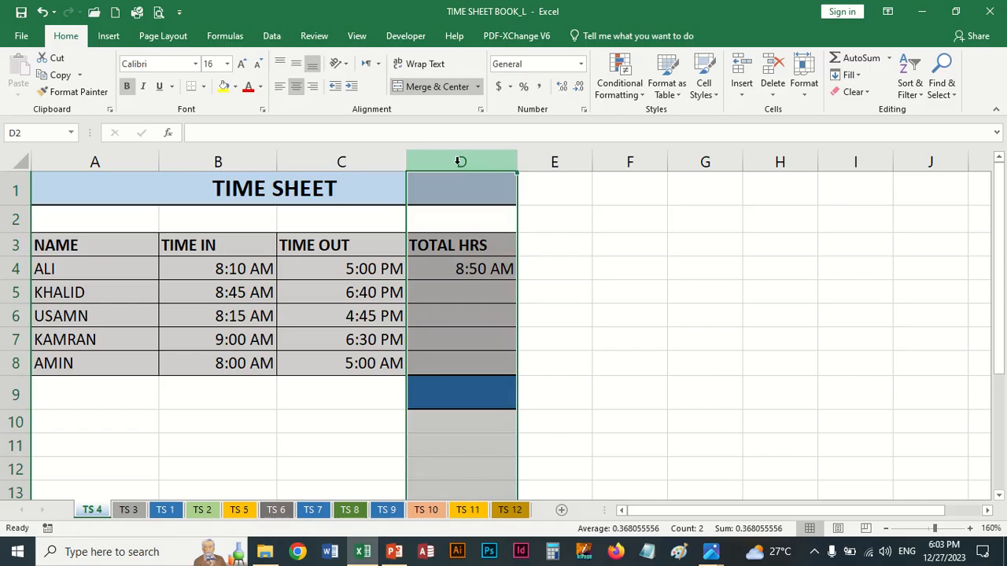
pyautogui.hotkey('ctrl', '1')
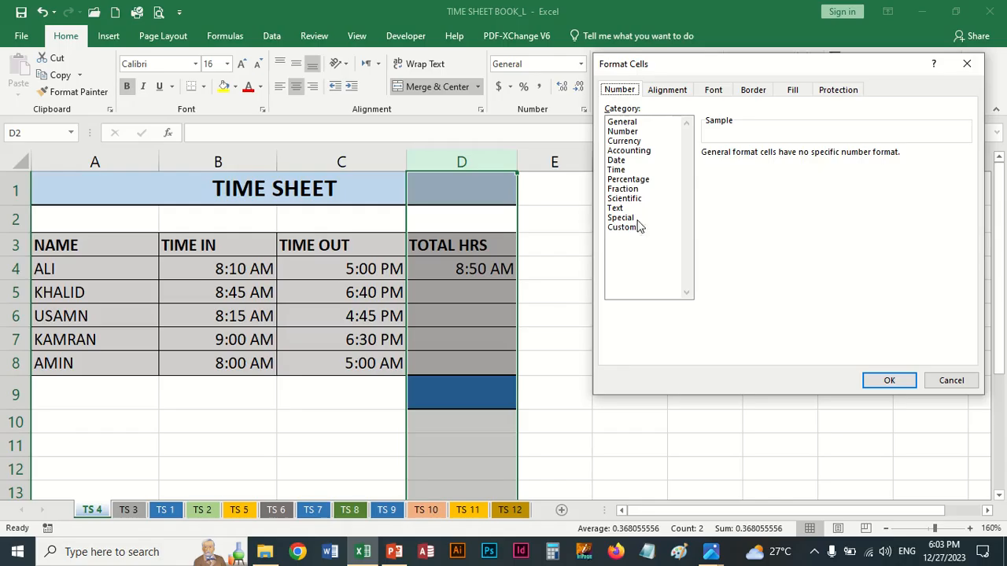
pyautogui.click(627, 171)
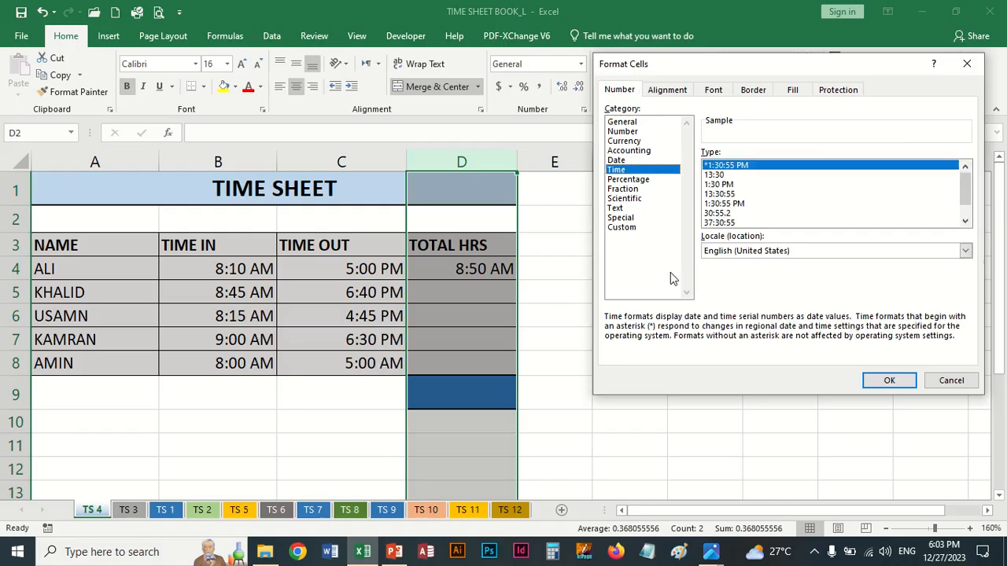
pyautogui.click(634, 227)
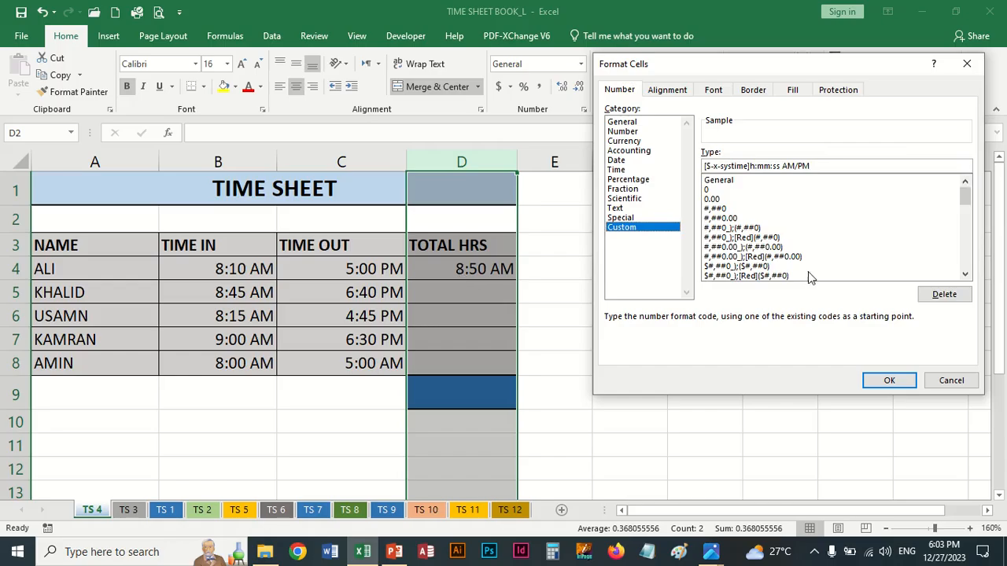
pyautogui.click(965, 276)
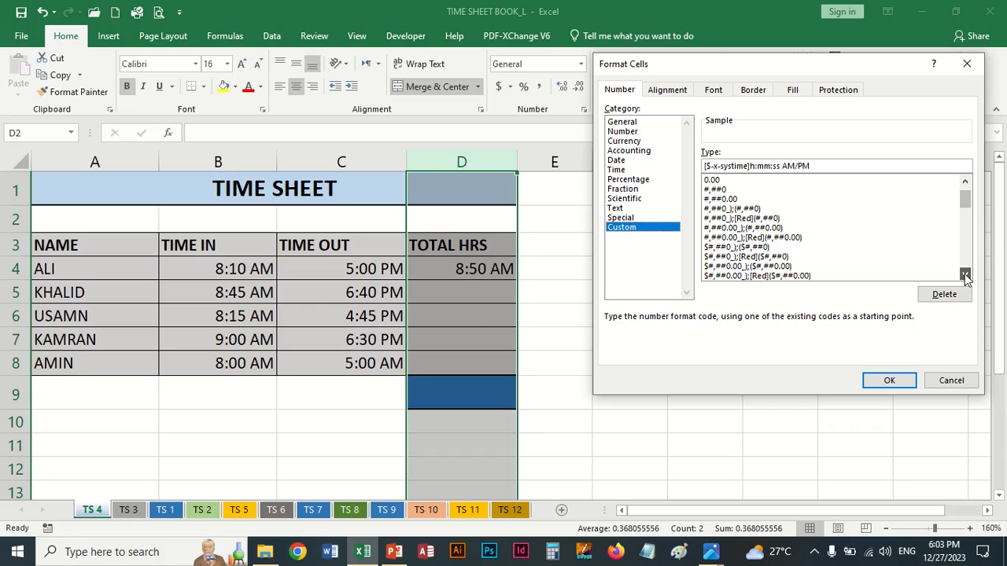
pyautogui.click(965, 276)
pyautogui.click(965, 276)
pyautogui.click(965, 276)
pyautogui.click(965, 276)
pyautogui.click(965, 276)
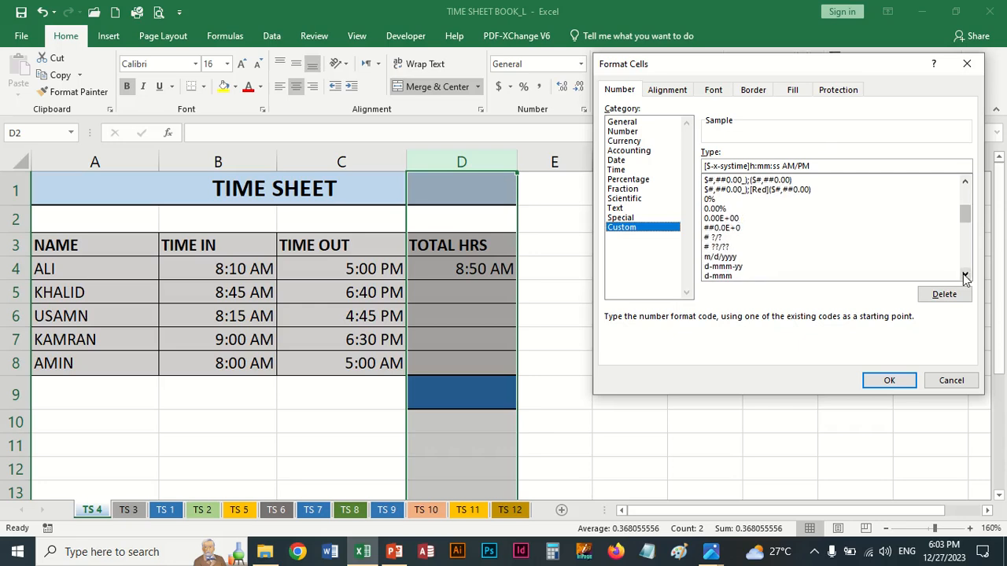
pyautogui.click(965, 276)
pyautogui.click(965, 276)
pyautogui.click(965, 276)
pyautogui.click(965, 276)
pyautogui.click(965, 276)
pyautogui.click(965, 276)
pyautogui.click(965, 276)
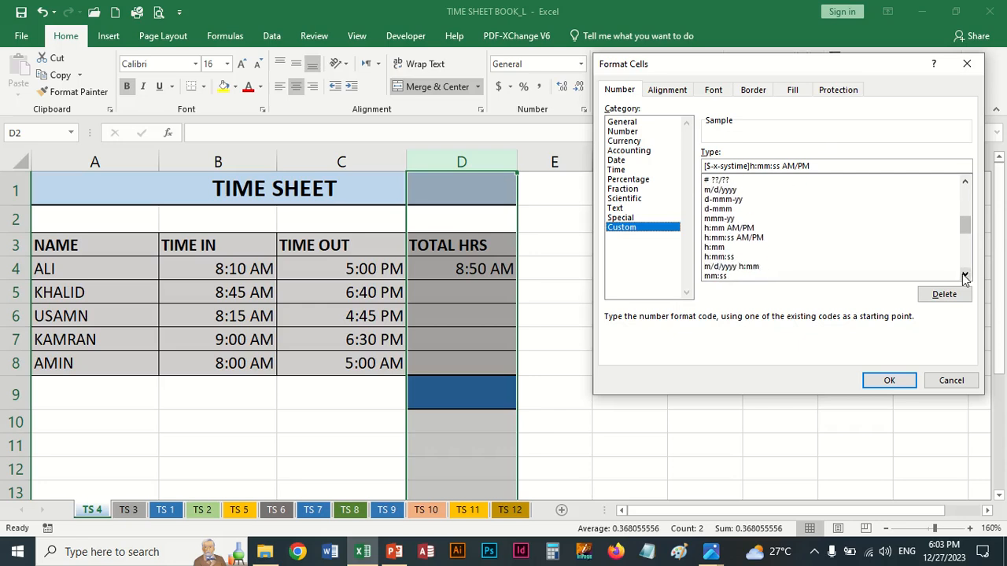
pyautogui.click(965, 276)
pyautogui.click(965, 276)
pyautogui.click(965, 276)
pyautogui.click(965, 276)
pyautogui.click(965, 276)
pyautogui.click(965, 276)
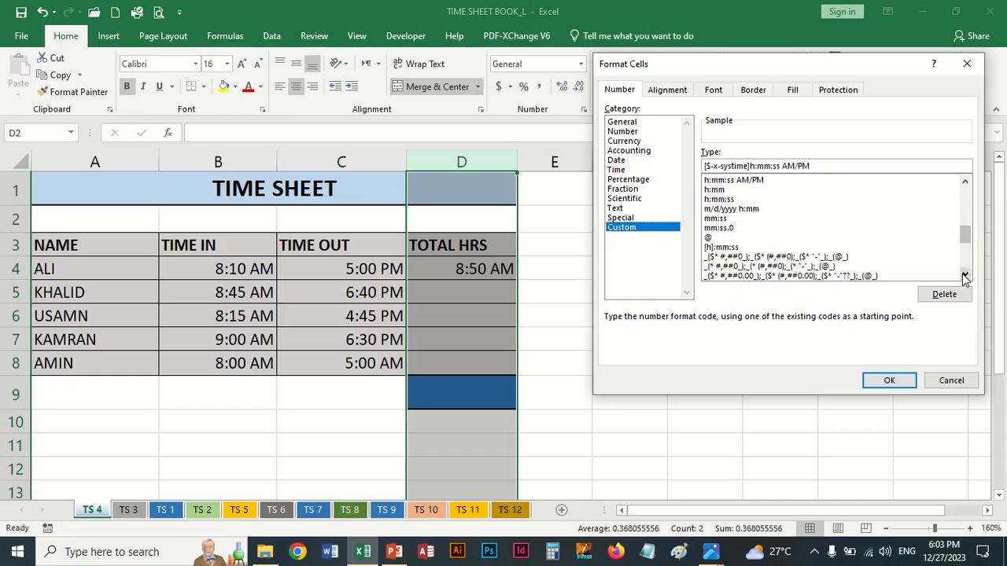
pyautogui.click(965, 276)
pyautogui.click(964, 276)
pyautogui.click(965, 276)
pyautogui.click(965, 276)
pyautogui.click(965, 276)
pyautogui.click(965, 276)
pyautogui.click(965, 276)
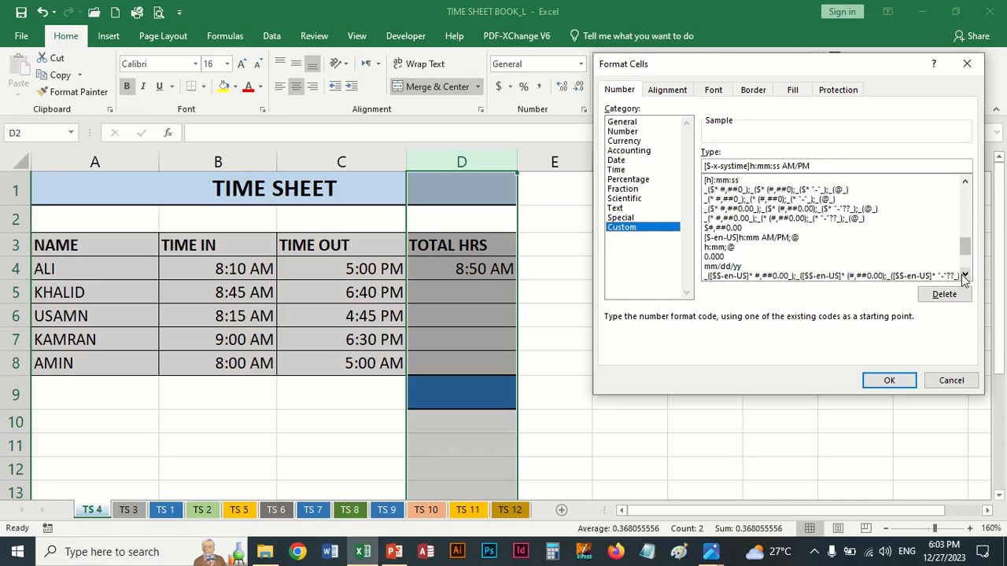
pyautogui.click(965, 276)
pyautogui.click(965, 276)
pyautogui.click(965, 276)
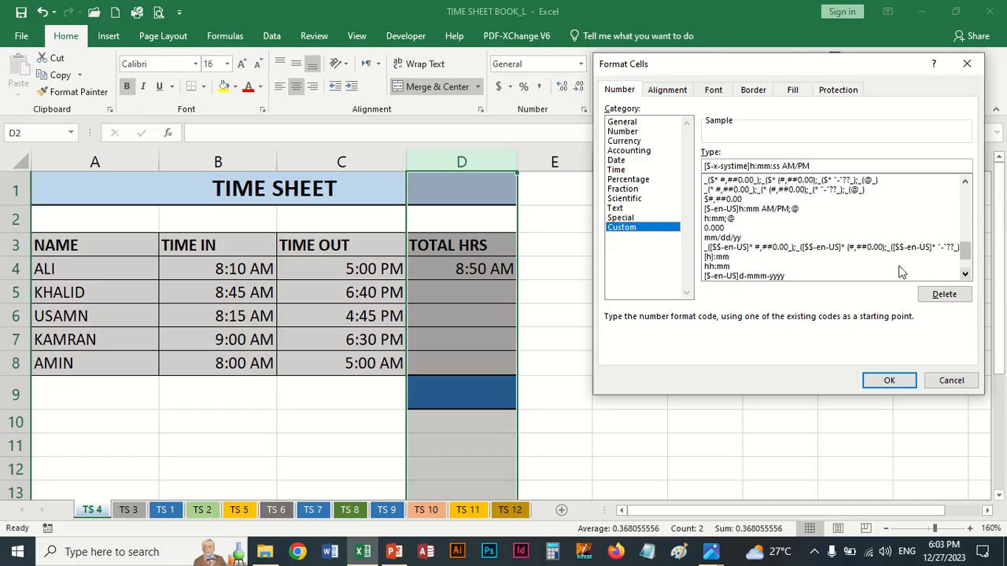
pyautogui.click(715, 257)
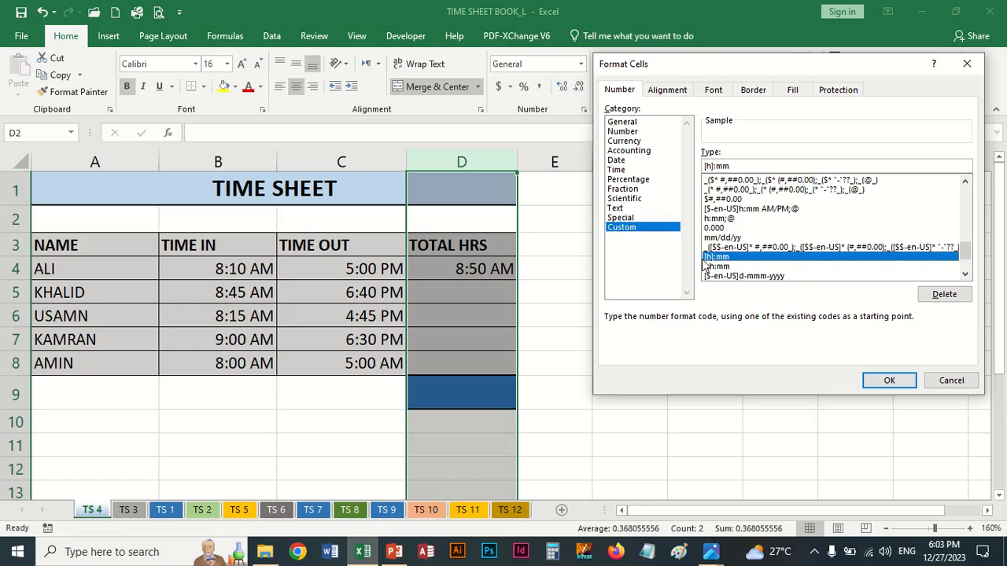
pyautogui.click(881, 380)
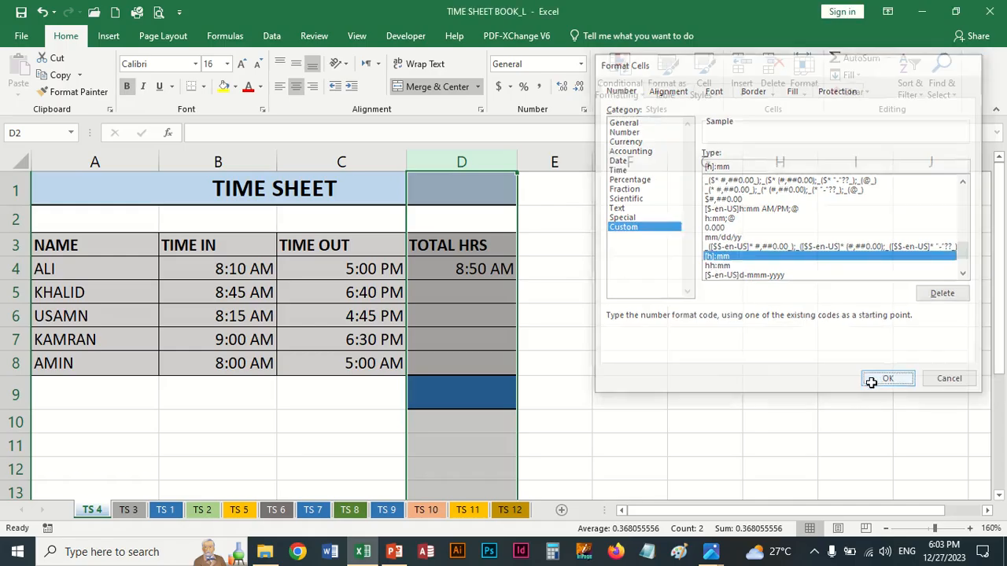
# Copy the total hours formula from D4 down through D8
pyautogui.click(482, 322)
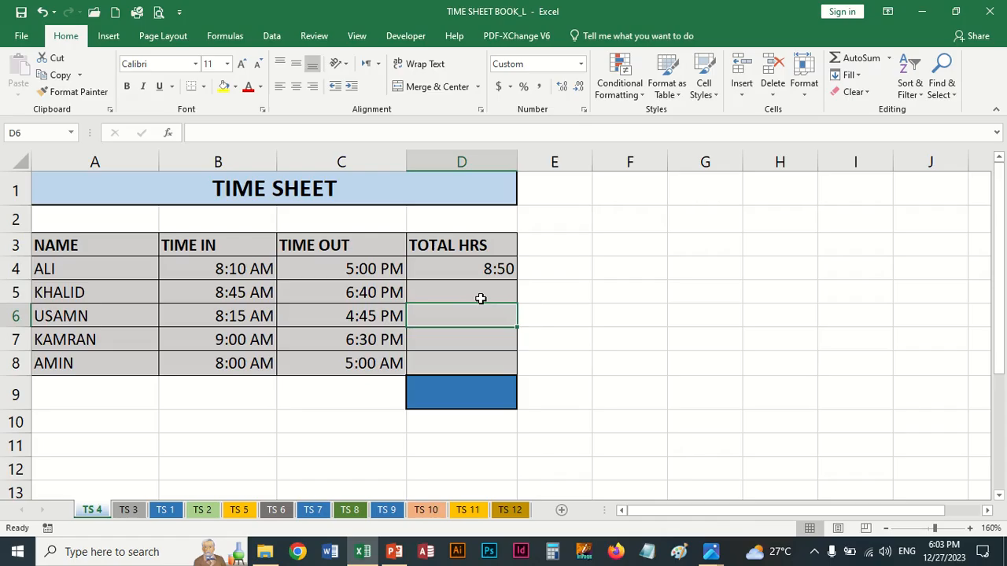
pyautogui.click(495, 271)
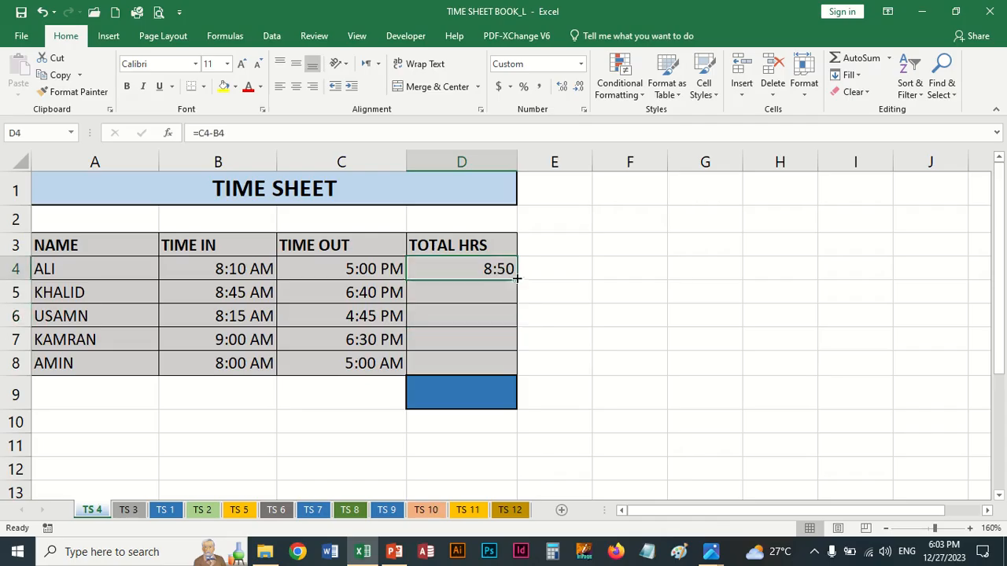
pyautogui.moveTo(517, 280); pyautogui.dragTo(519, 368)
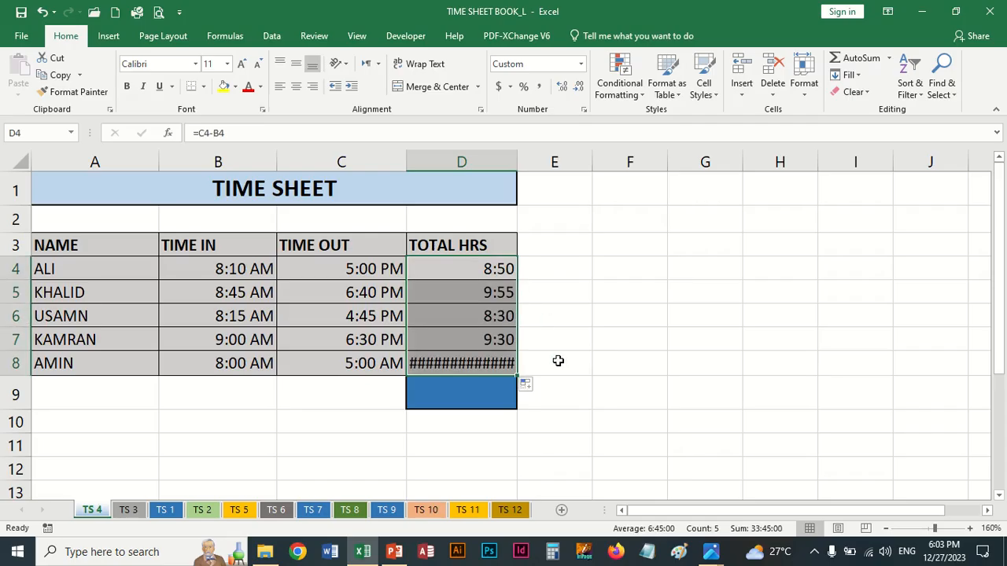
# Autofit the TOTAL HRS column D and widen it manually to give the D8 result more room
pyautogui.click(472, 363)
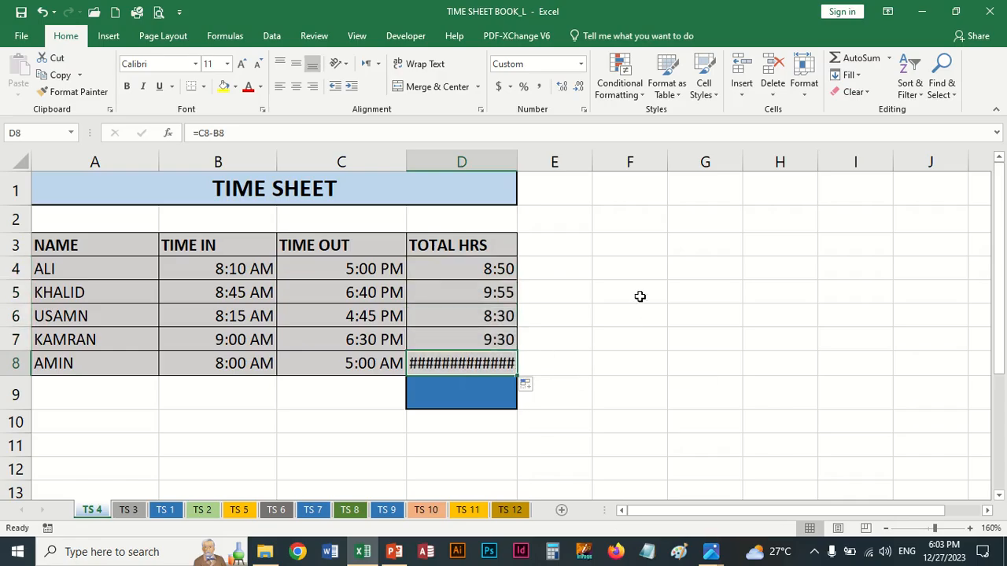
pyautogui.doubleClick(517, 162)
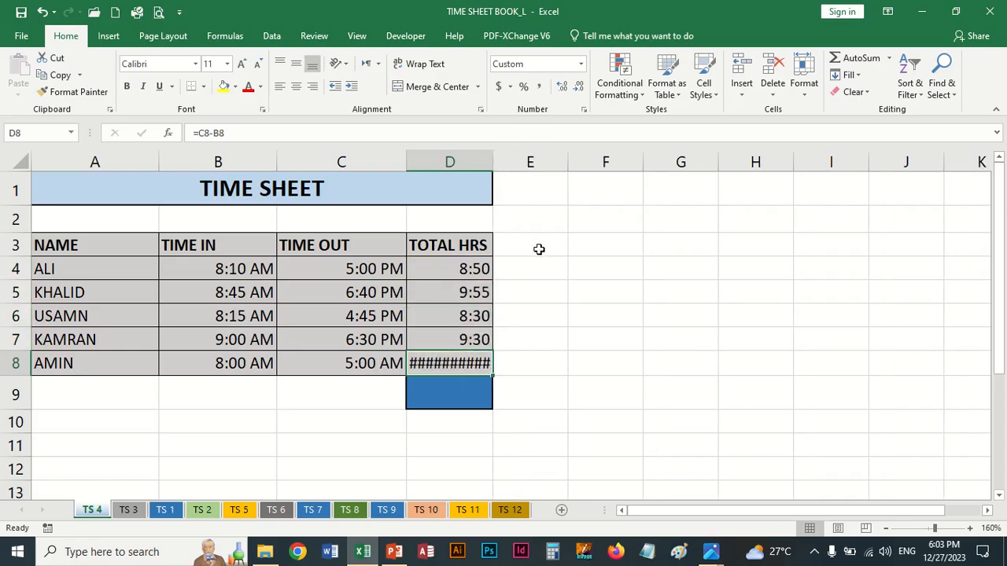
pyautogui.moveTo(493, 157); pyautogui.dragTo(569, 161)
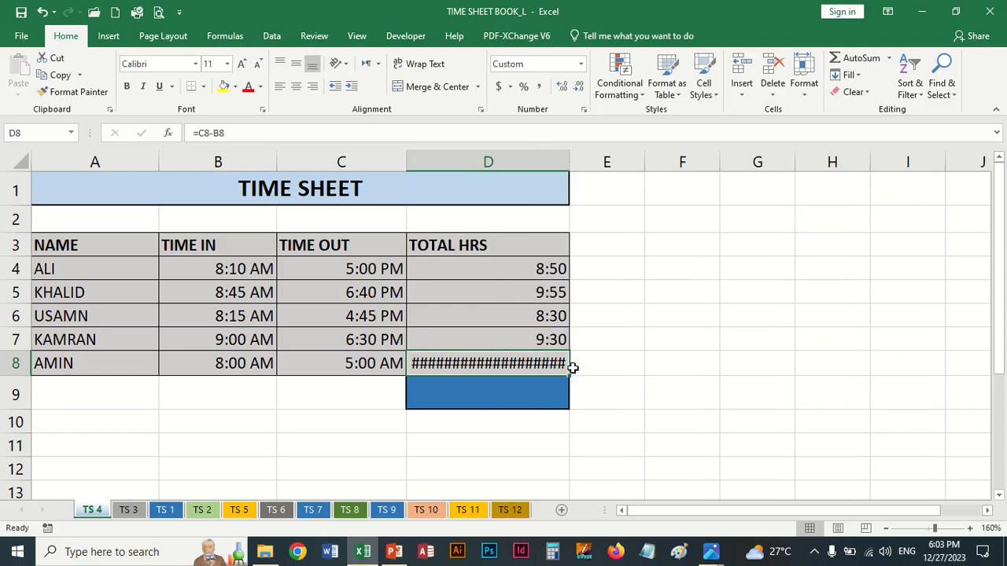
# Re-enter the formula =C8-B8 in D8
pyautogui.write('=')
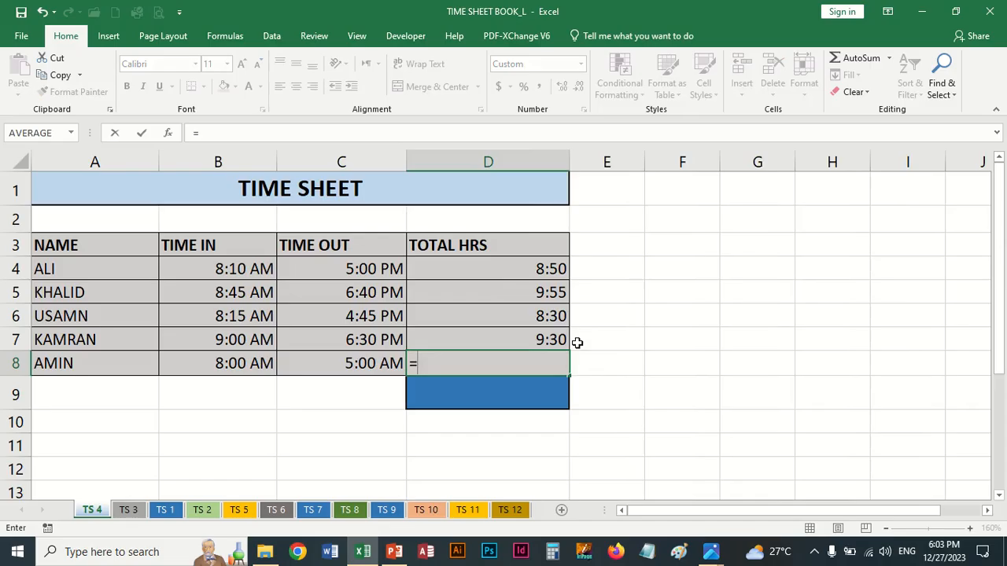
pyautogui.press('Left')
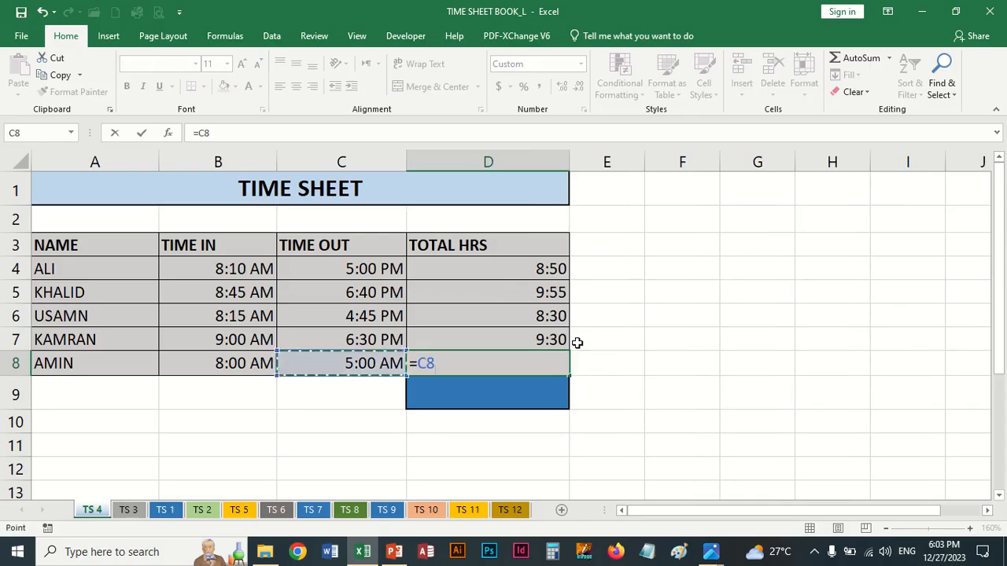
pyautogui.write('-')
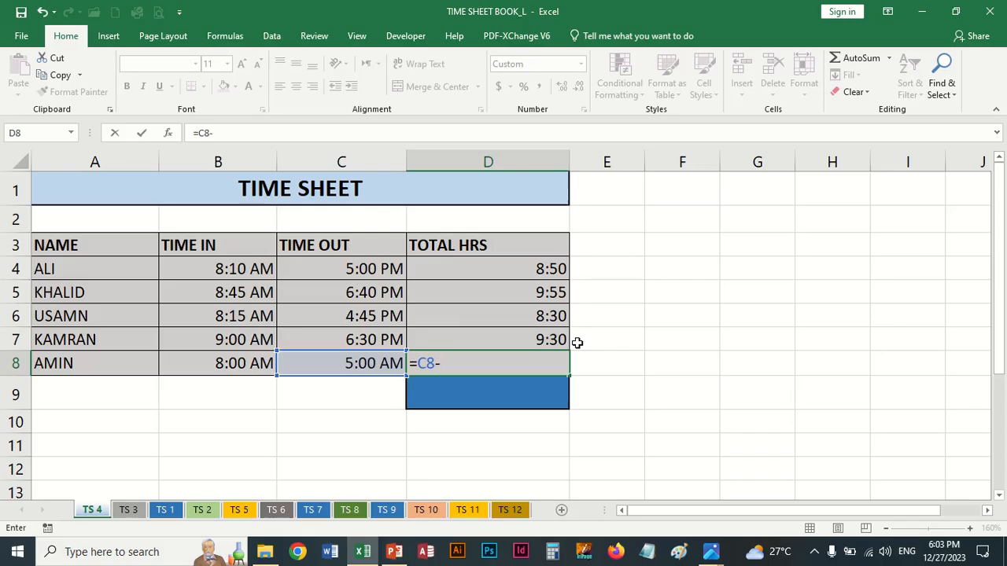
pyautogui.write('B8')
pyautogui.hotkey('ctrl', 'Return')
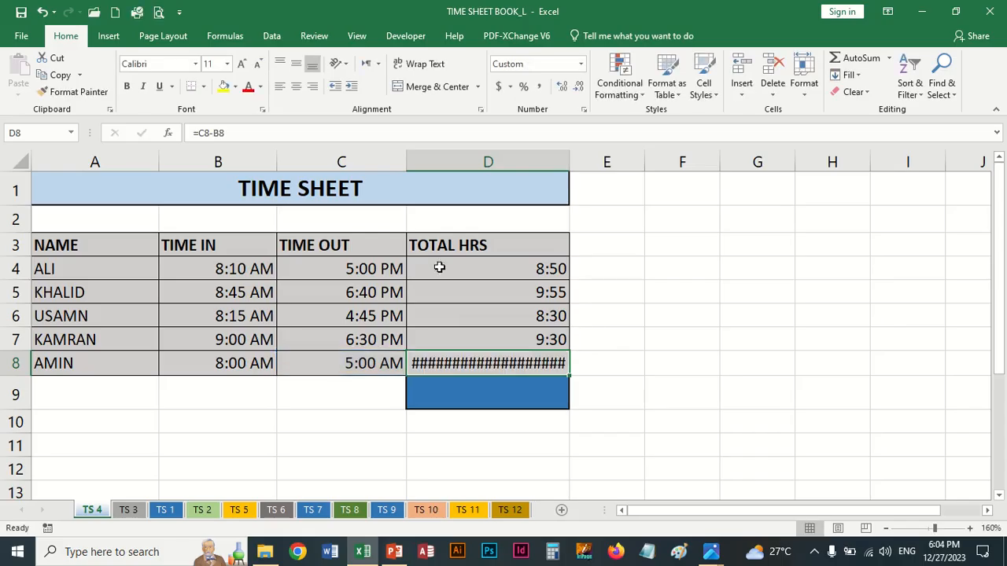
# Correct AMIN's TIME OUT in C8 to 5:00:00 pm
pyautogui.click(354, 360)
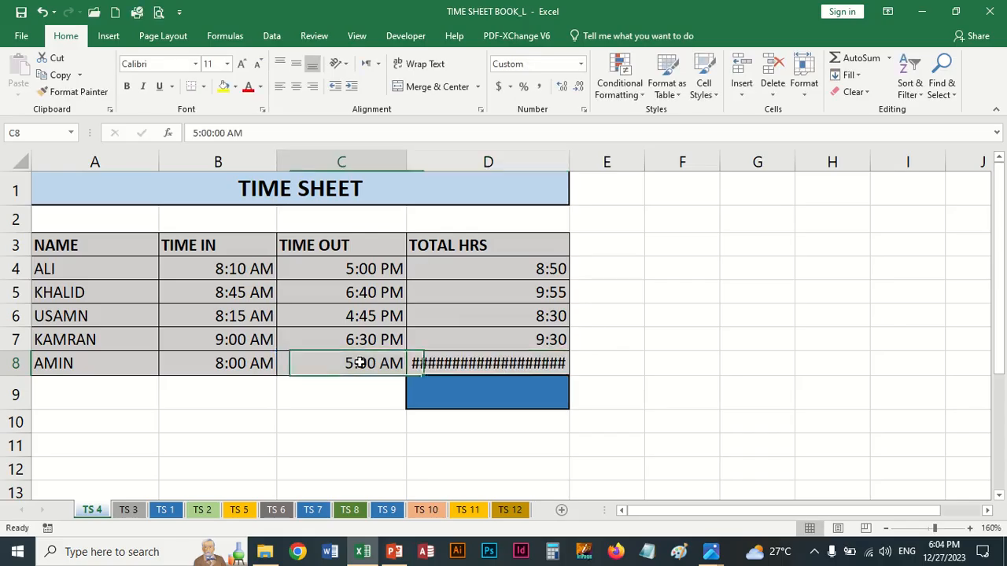
pyautogui.click(236, 133)
pyautogui.doubleClick(231, 132)
pyautogui.write('pm')
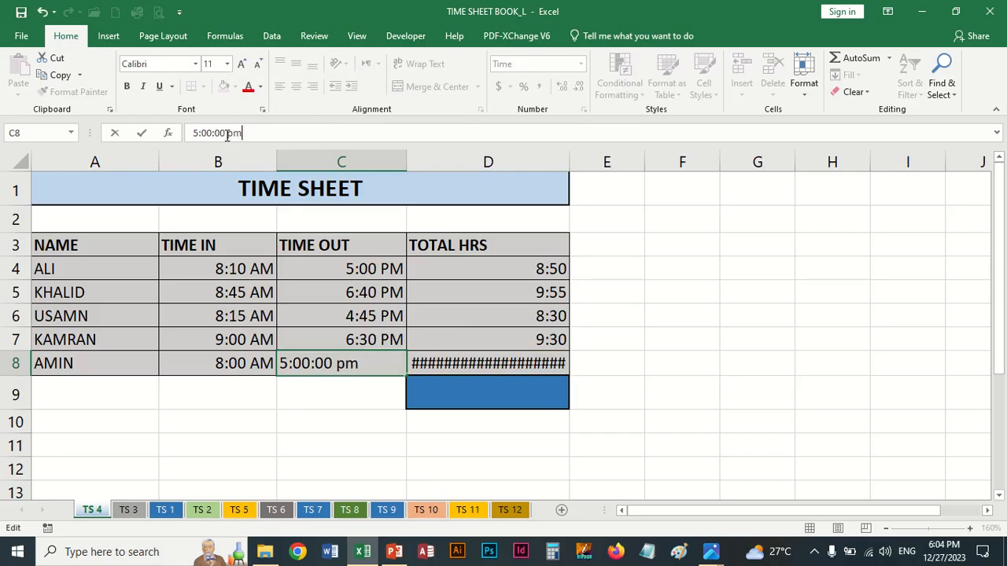
pyautogui.press('Return')
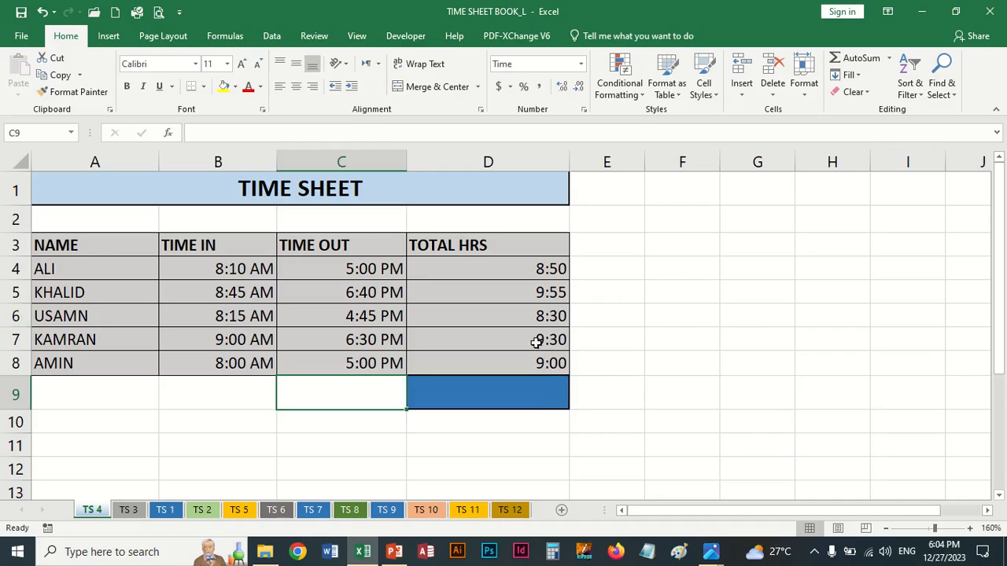
# Total the hours in D9 with AutoSum using =SUM(D4:D8)
pyautogui.click(539, 387)
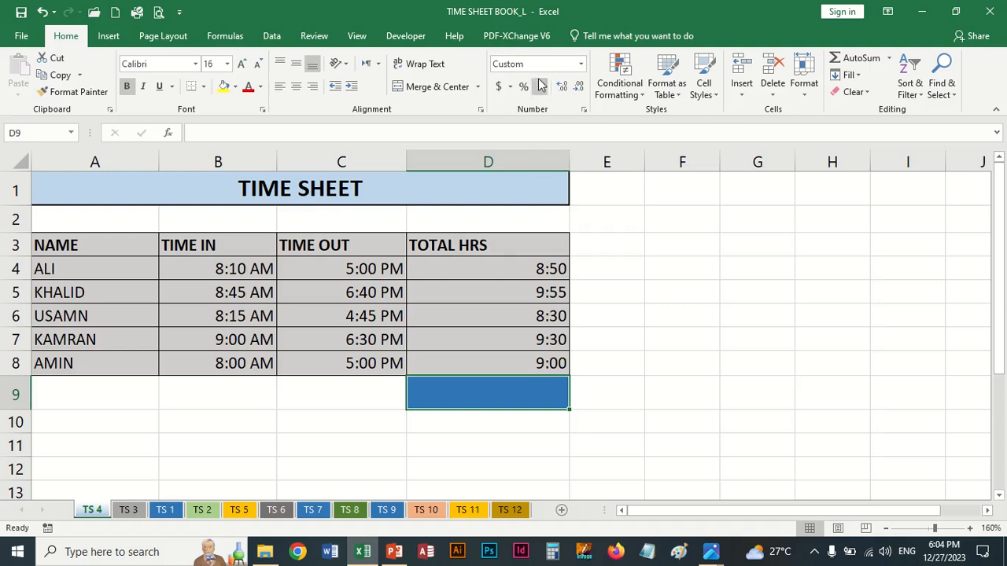
pyautogui.click(855, 57)
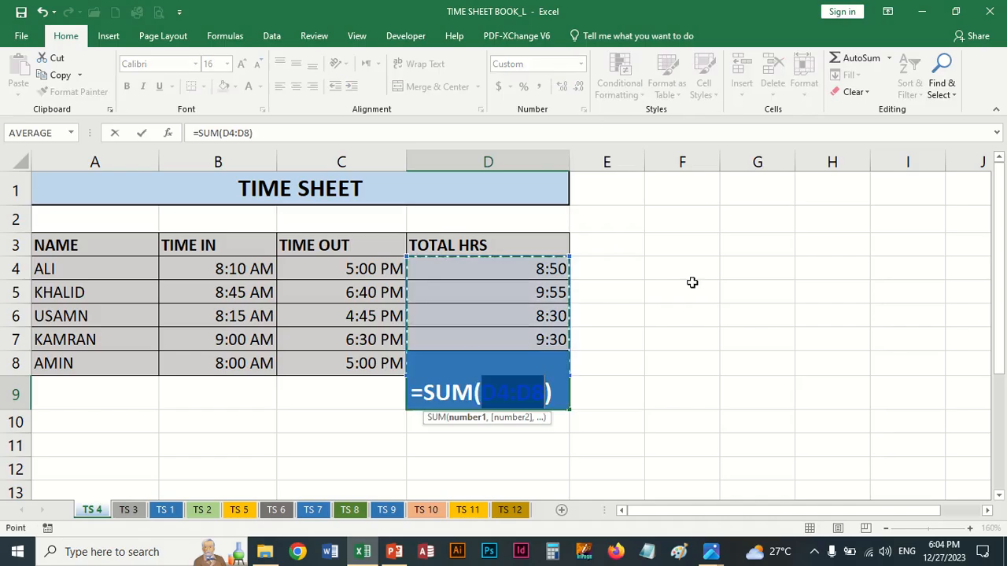
pyautogui.press('Return')
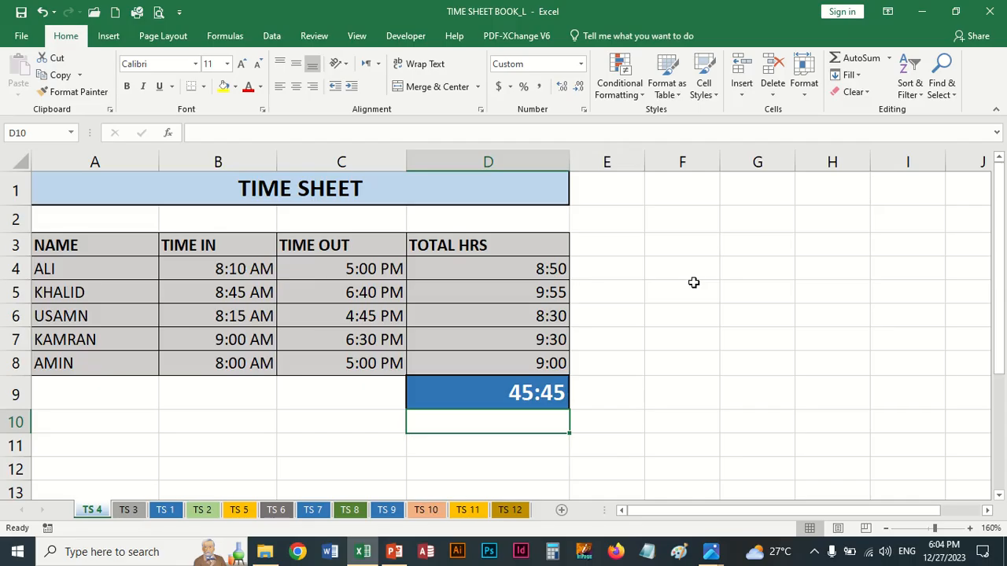
pyautogui.click(673, 385)
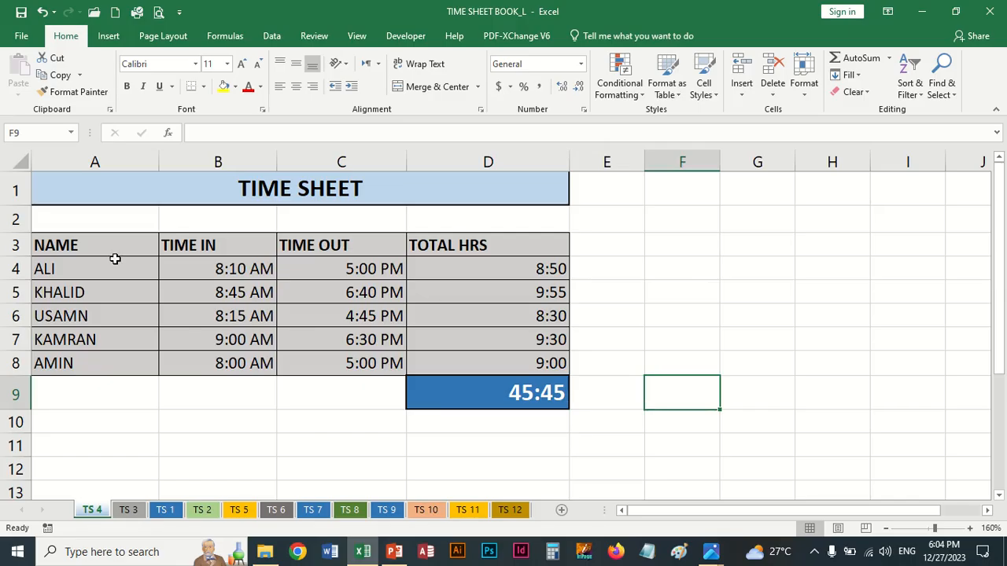
pyautogui.click(548, 391)
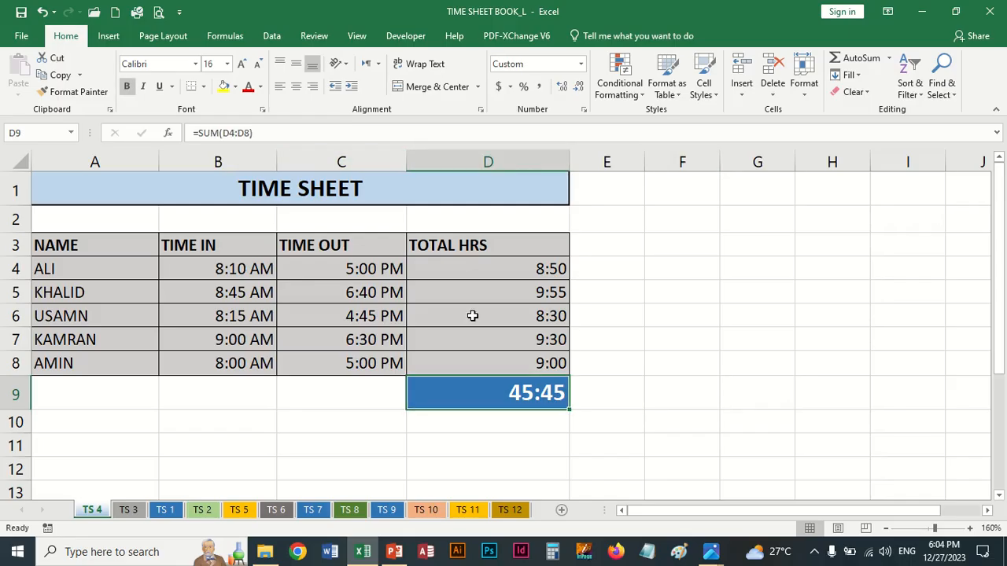
pyautogui.click(372, 290)
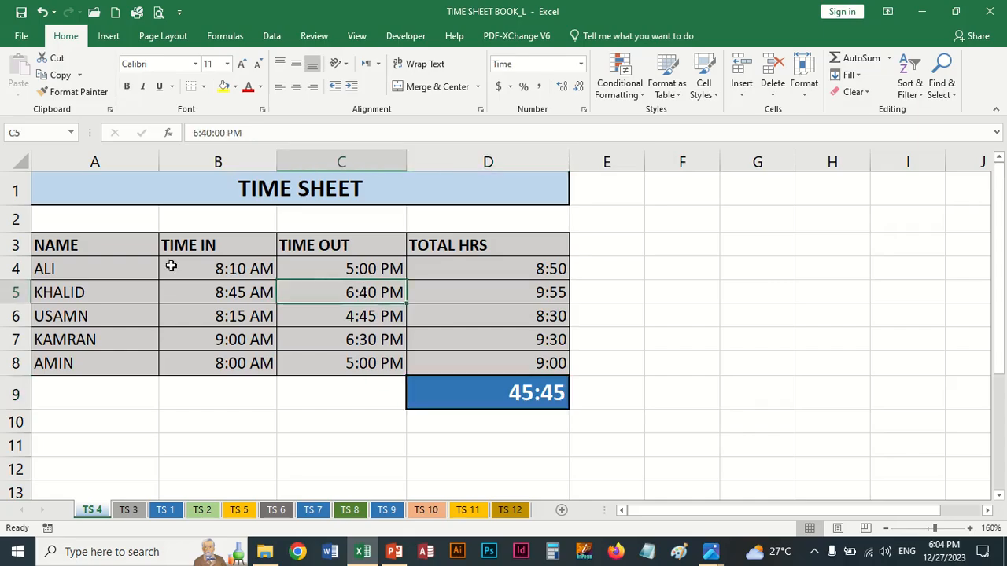
pyautogui.click(260, 271)
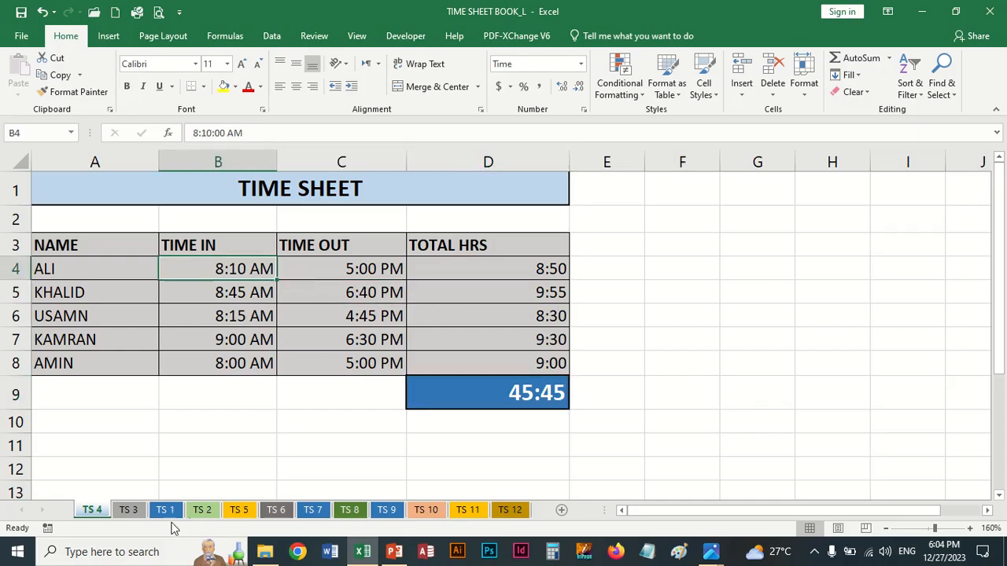
# Switch to the TS 3 sheet and check the underlying Out times in E4 and E5
pyautogui.click(129, 511)
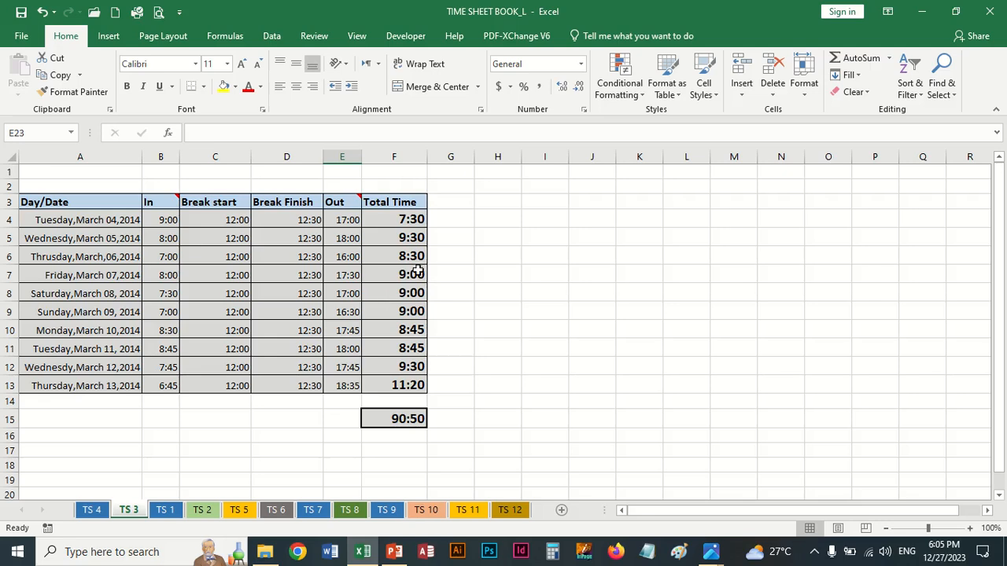
pyautogui.click(345, 221)
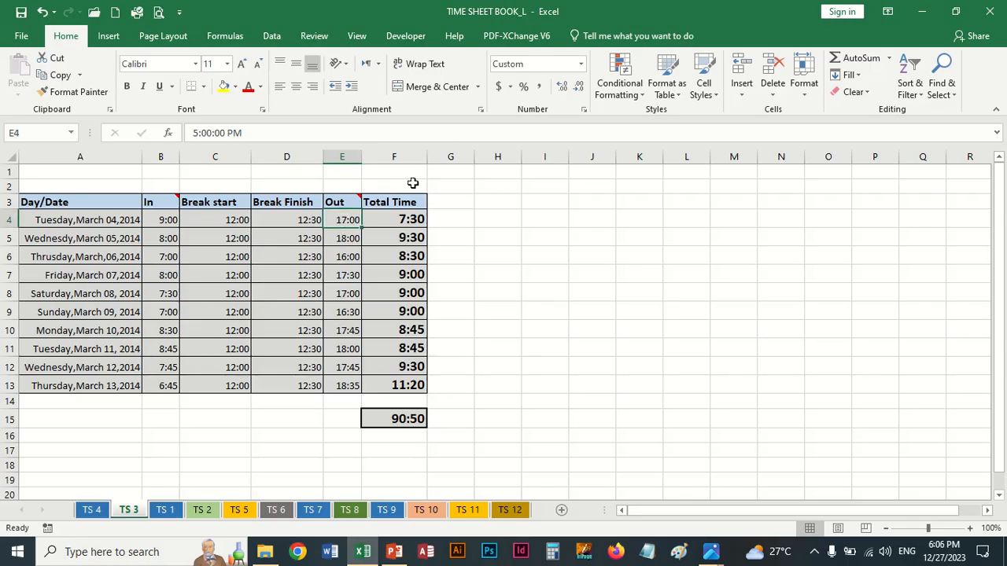
pyautogui.click(350, 239)
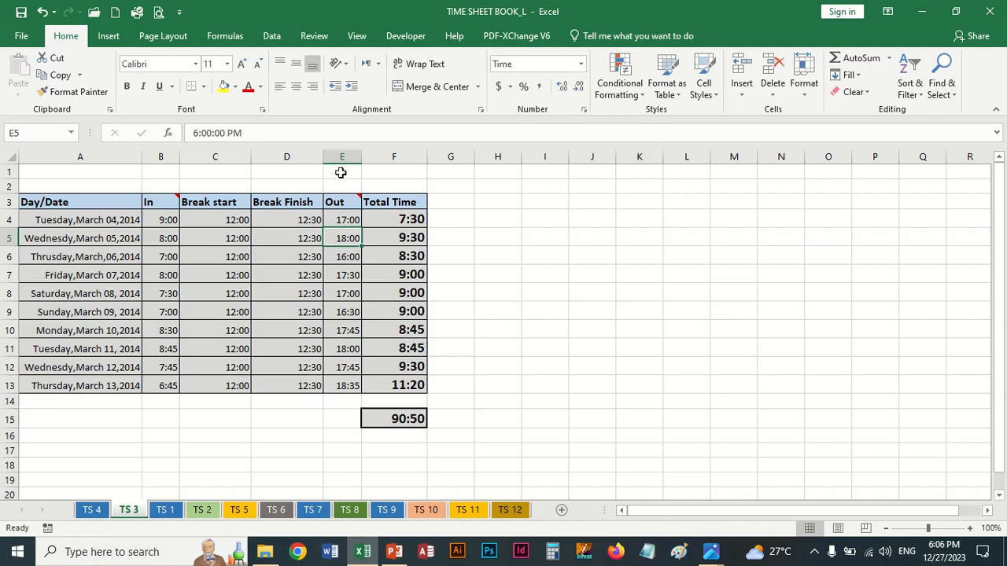
# Try the General number format on columns B to F and undo it
pyautogui.moveTo(185, 157); pyautogui.dragTo(396, 157)
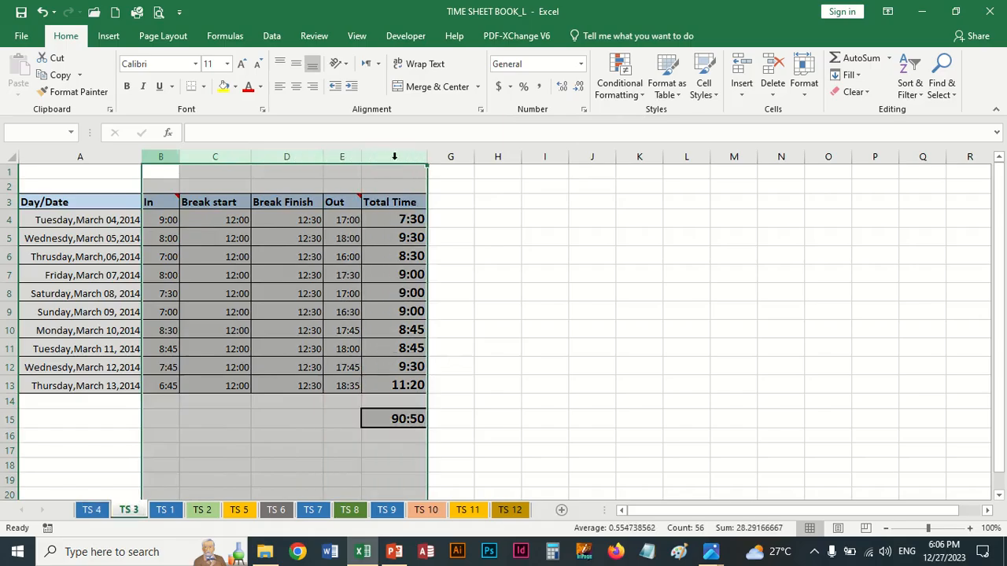
pyautogui.click(580, 64)
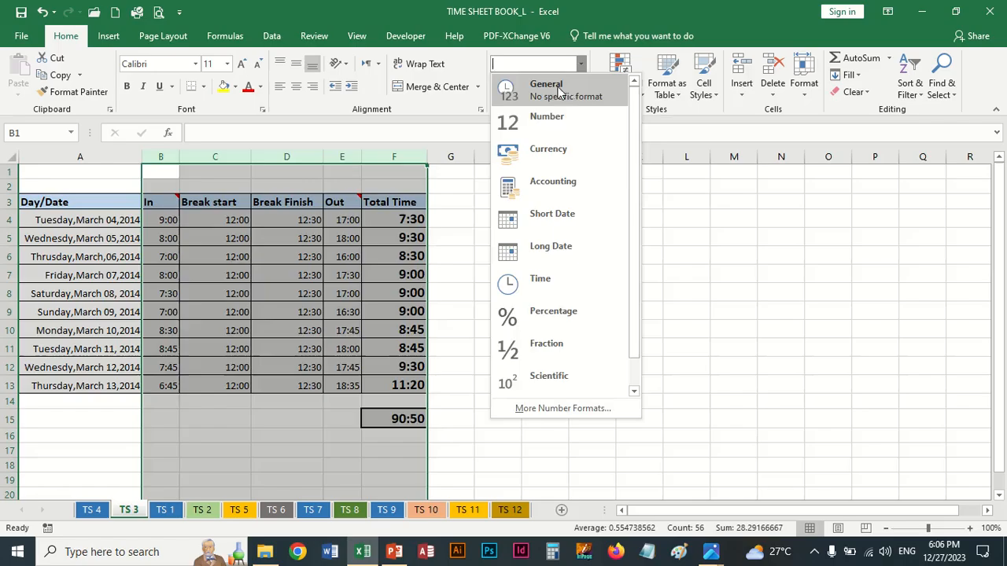
pyautogui.click(548, 81)
pyautogui.click(519, 227)
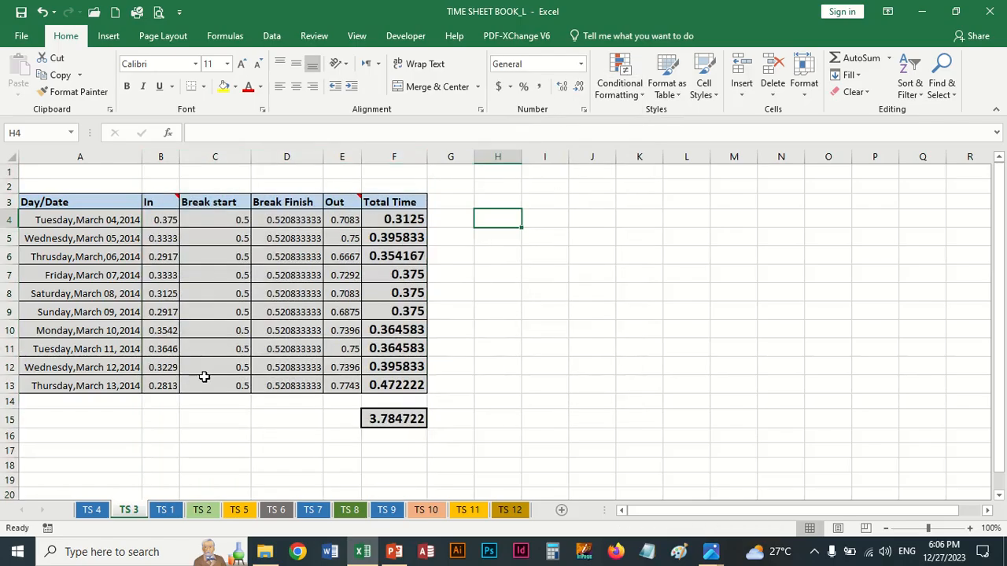
pyautogui.hotkey('ctrl', 'z')
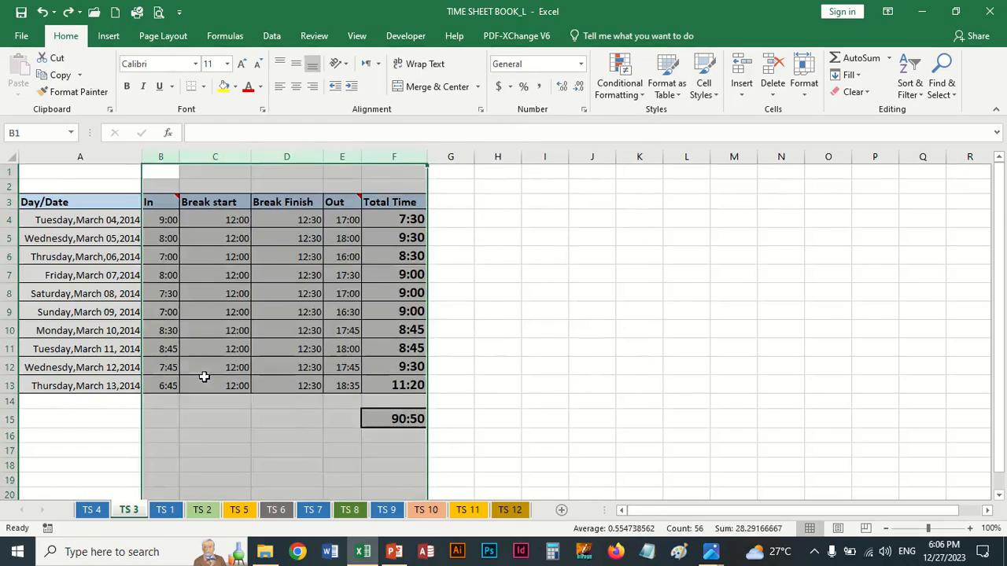
# Clear the times and totals in B4:F5
pyautogui.click(405, 387)
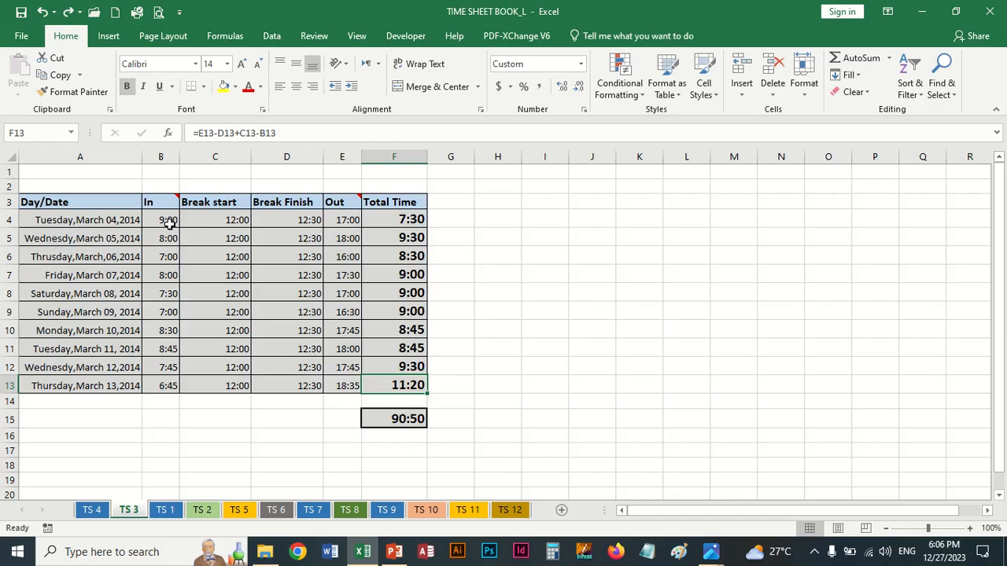
pyautogui.moveTo(167, 220); pyautogui.dragTo(386, 241)
pyautogui.press('Delete')
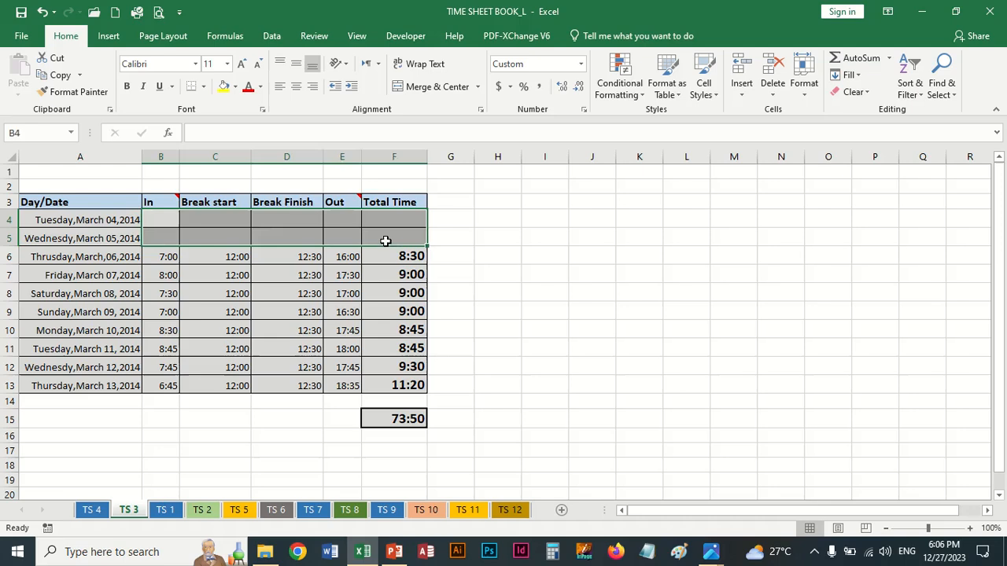
# Apply the Time number format to the emptied cells B4:F5
pyautogui.click(259, 233)
pyautogui.click(154, 221)
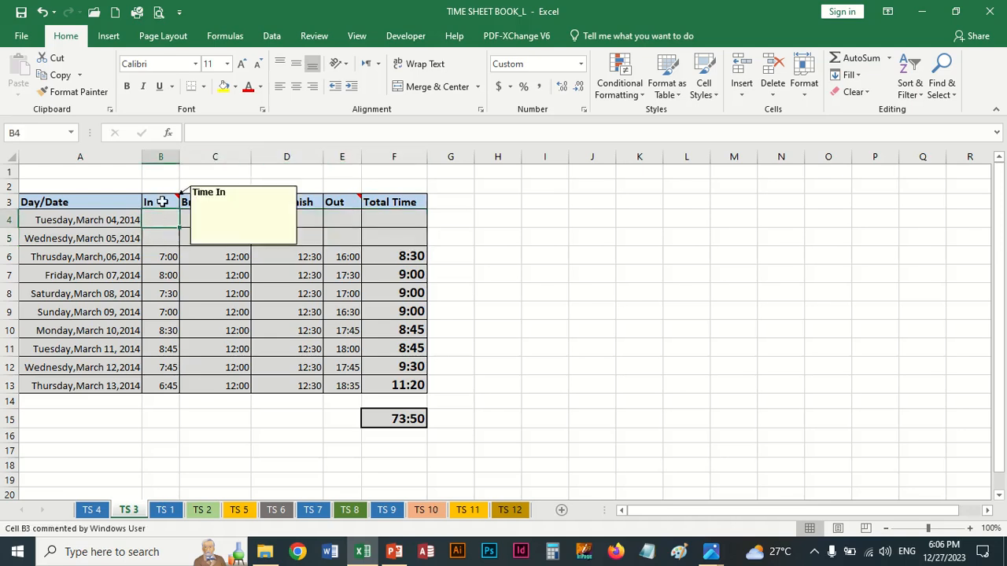
pyautogui.click(162, 204)
pyautogui.click(162, 220)
pyautogui.moveTo(162, 220); pyautogui.dragTo(388, 235)
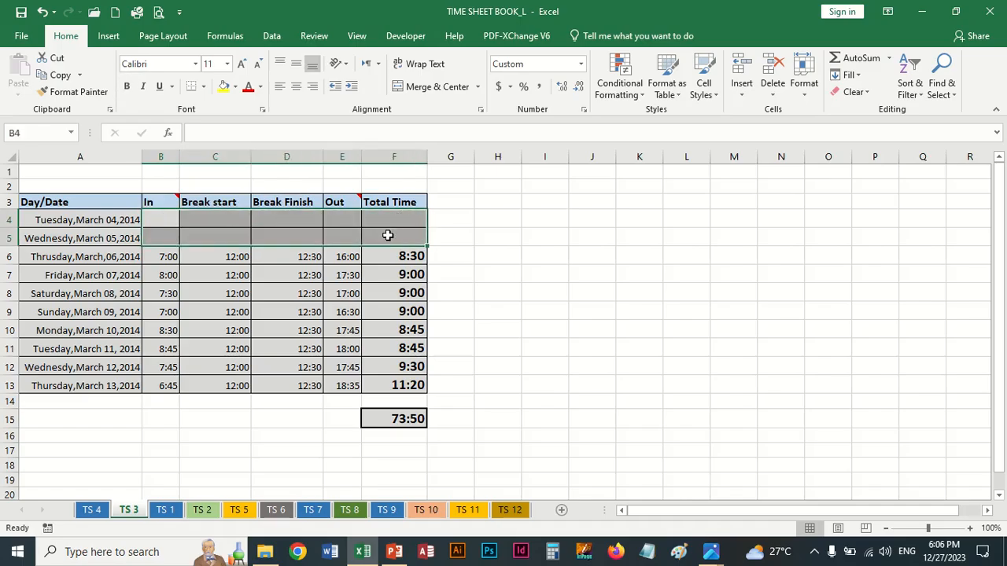
pyautogui.click(582, 65)
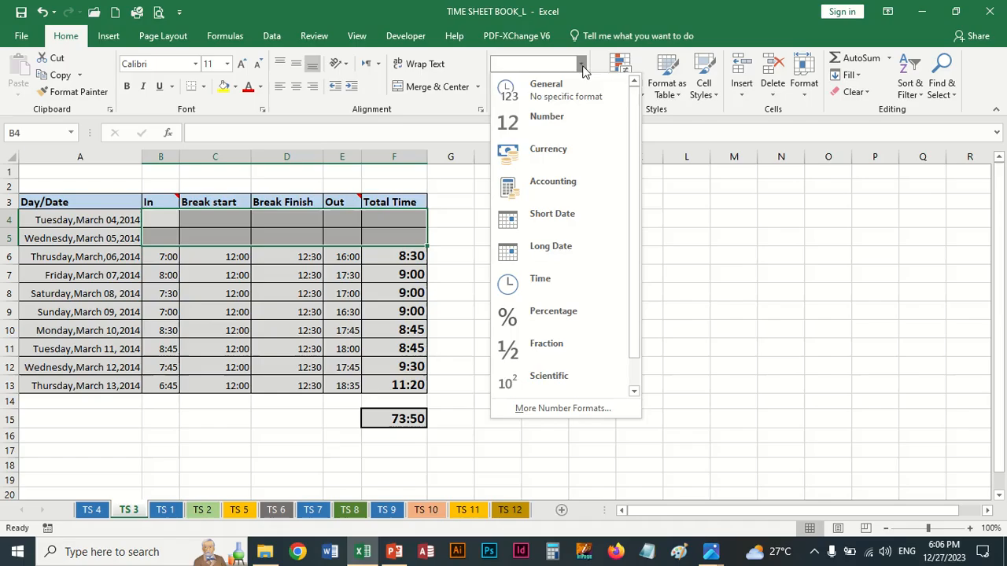
pyautogui.click(551, 246)
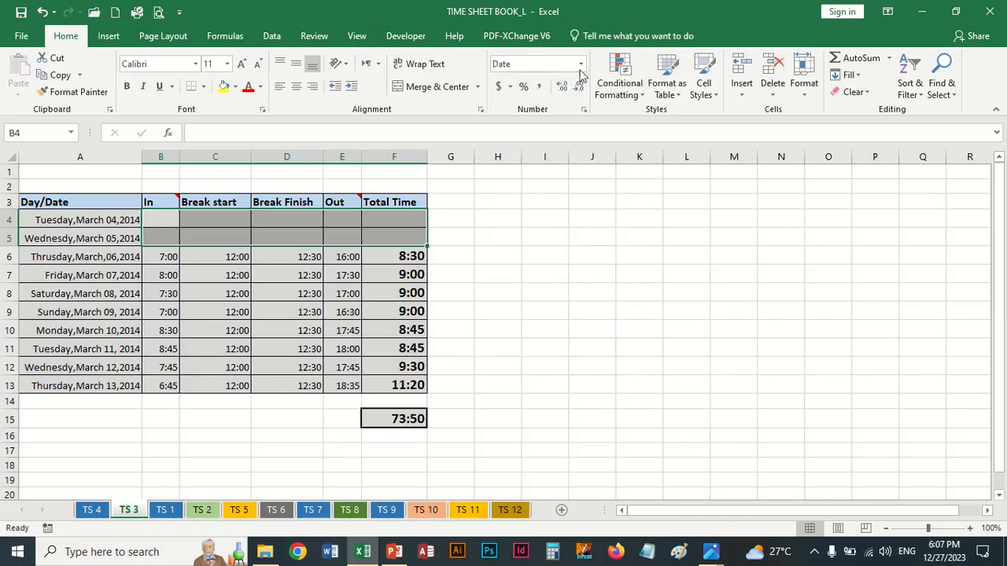
pyautogui.click(581, 65)
pyautogui.click(549, 282)
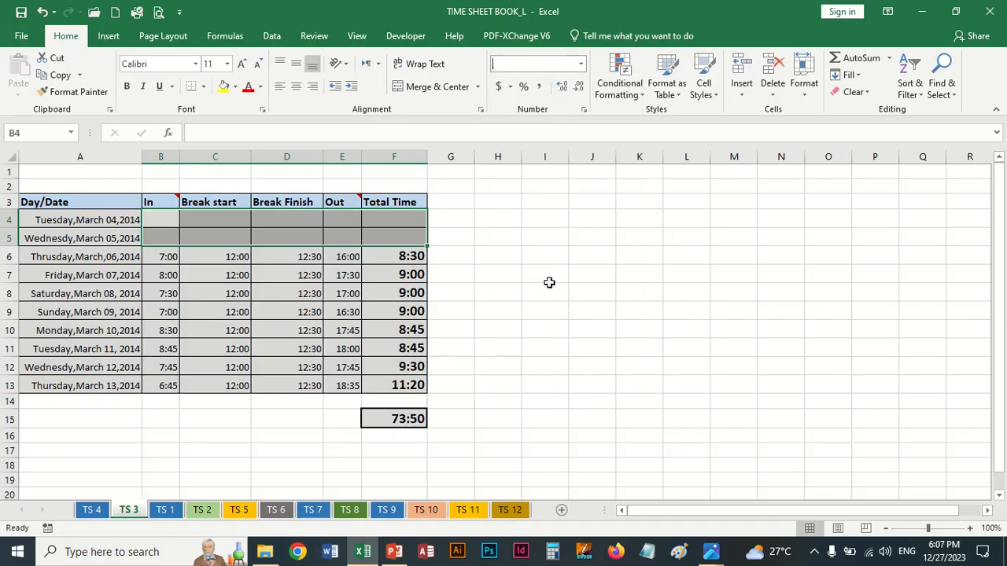
pyautogui.click(715, 216)
# Enter the In time 7:45 in B4 for Tuesday, March 04
pyautogui.click(172, 217)
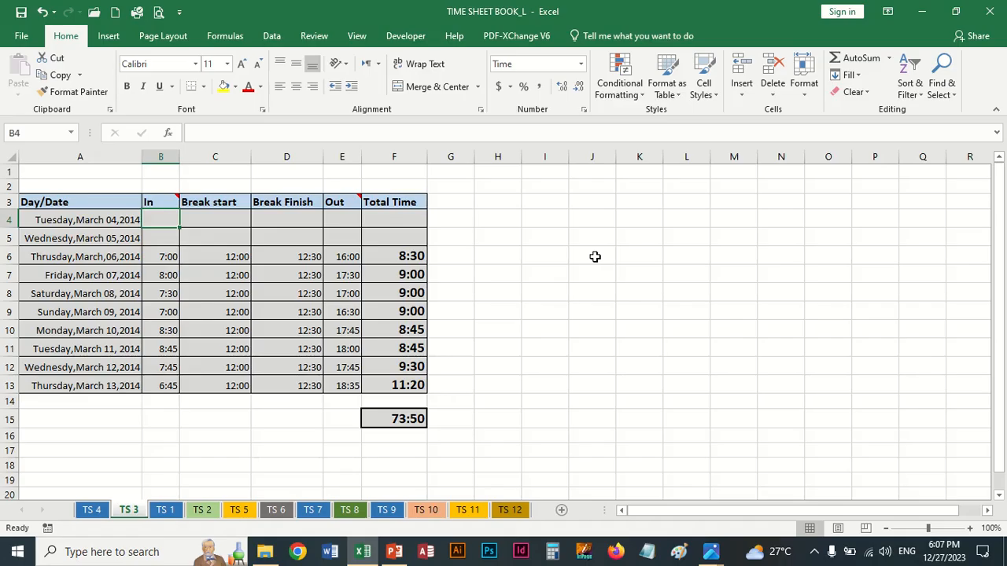
pyautogui.write('7')
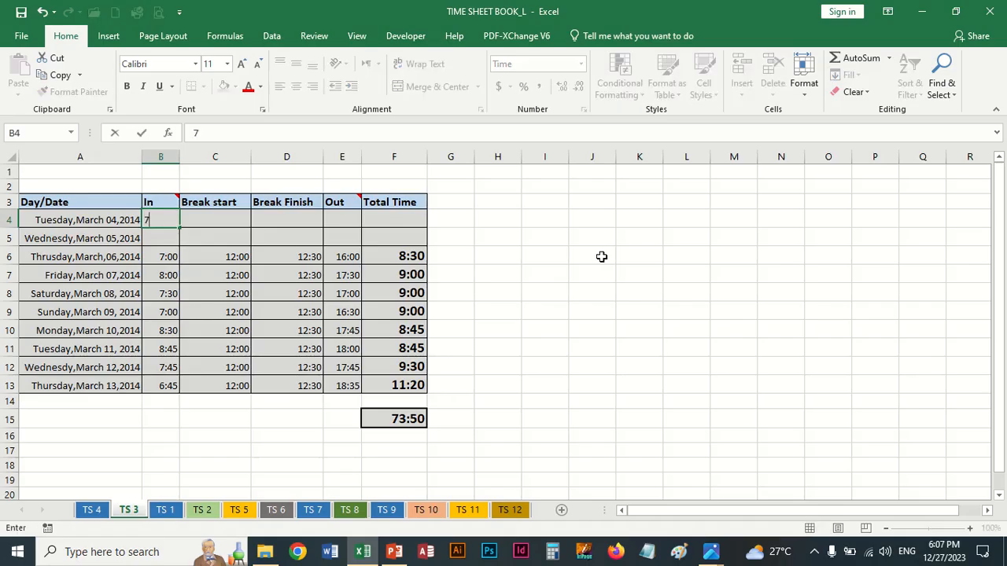
pyautogui.write(':45')
pyautogui.press('Tab')
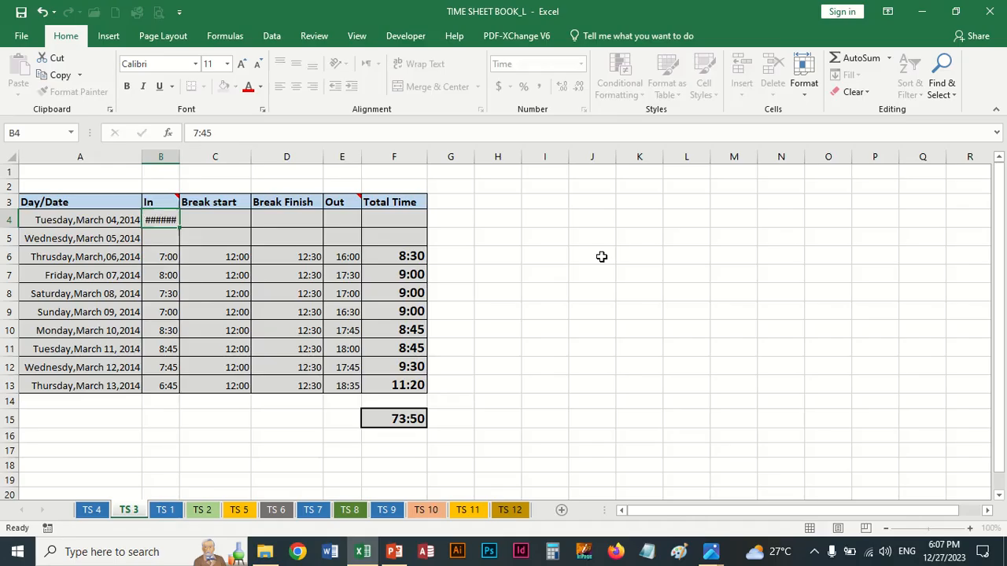
pyautogui.press('Left')
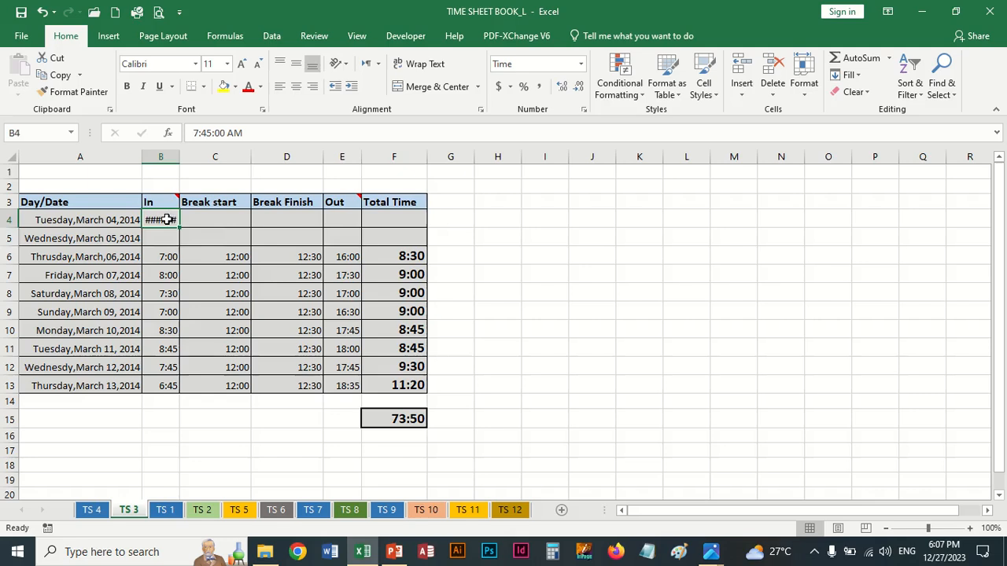
# Change the number format of B4:E5 to General and preview the available formats for B4
pyautogui.moveTo(158, 220)
pyautogui.mouseDown()
pyautogui.moveTo(175, 231)
pyautogui.moveTo(333, 234)
pyautogui.mouseUp()
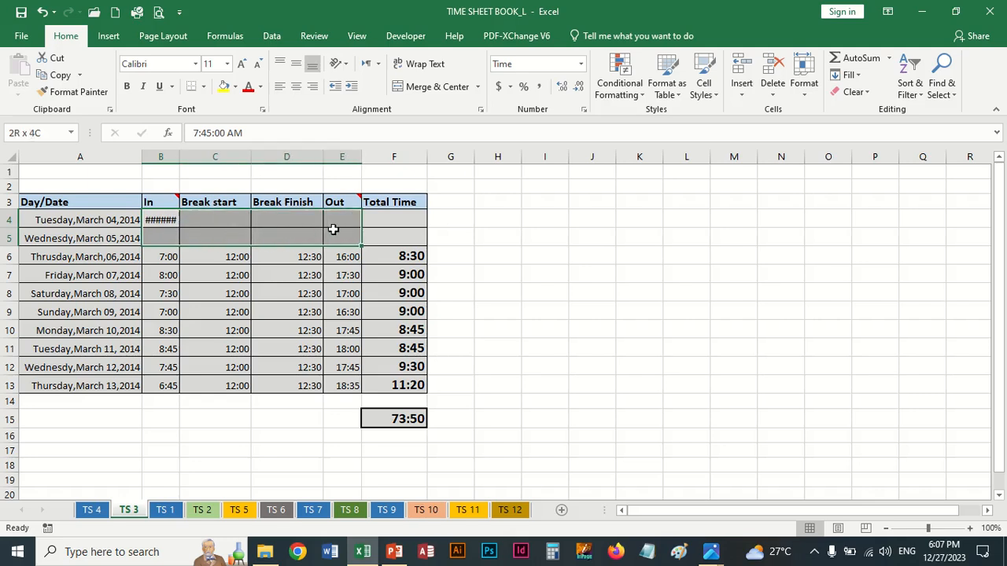
pyautogui.click(582, 65)
pyautogui.click(563, 81)
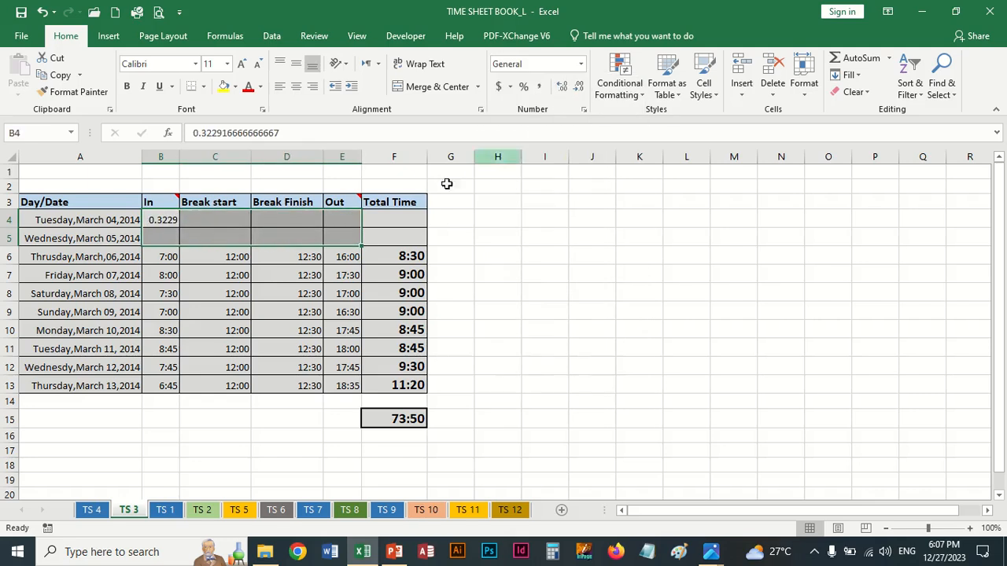
pyautogui.click(154, 231)
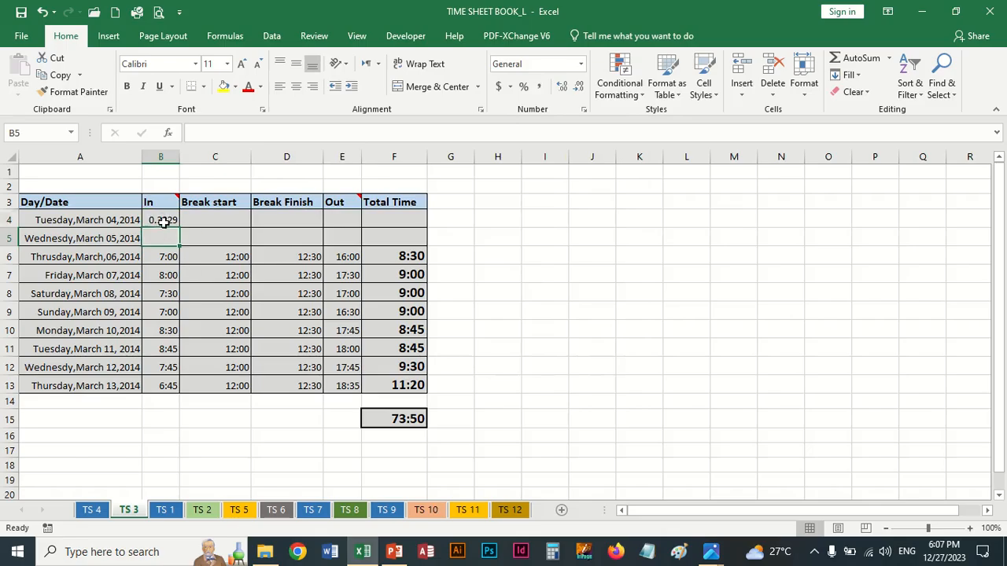
pyautogui.click(157, 221)
pyautogui.click(581, 65)
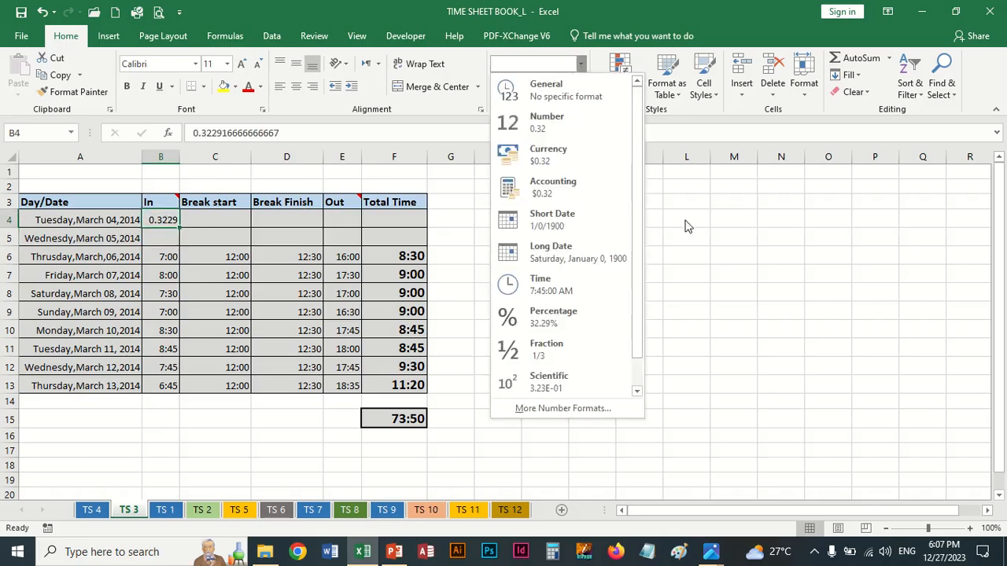
pyautogui.click(735, 299)
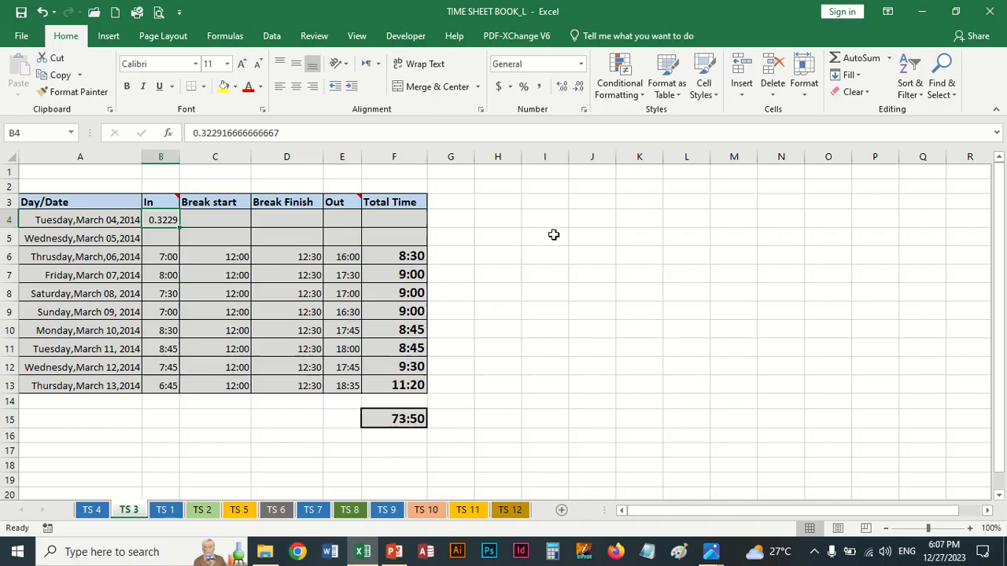
pyautogui.click(547, 206)
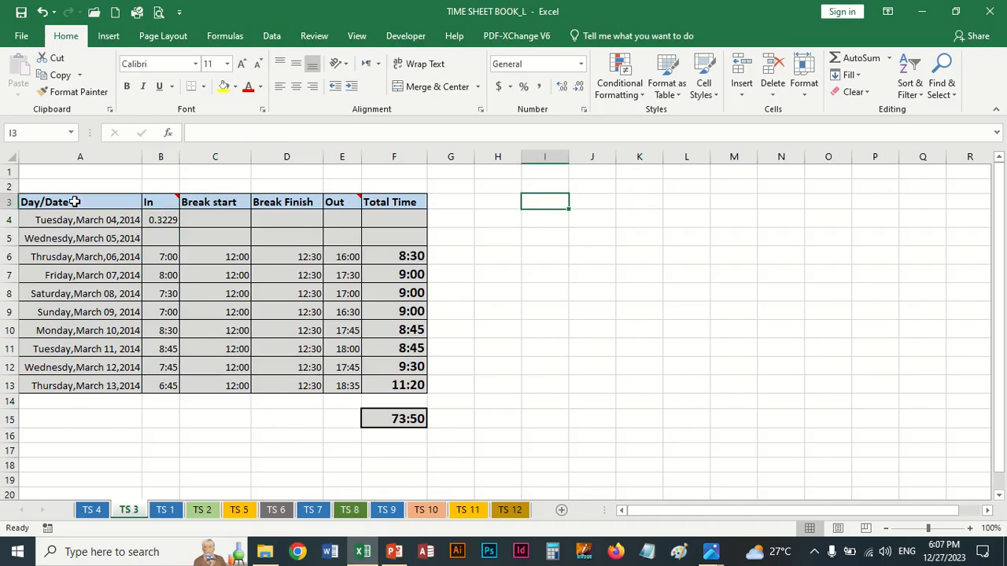
# Copy the header row A3:F3 and paste it starting at J3
pyautogui.moveTo(74, 202); pyautogui.dragTo(389, 202)
pyautogui.hotkey('ctrl', 'c')
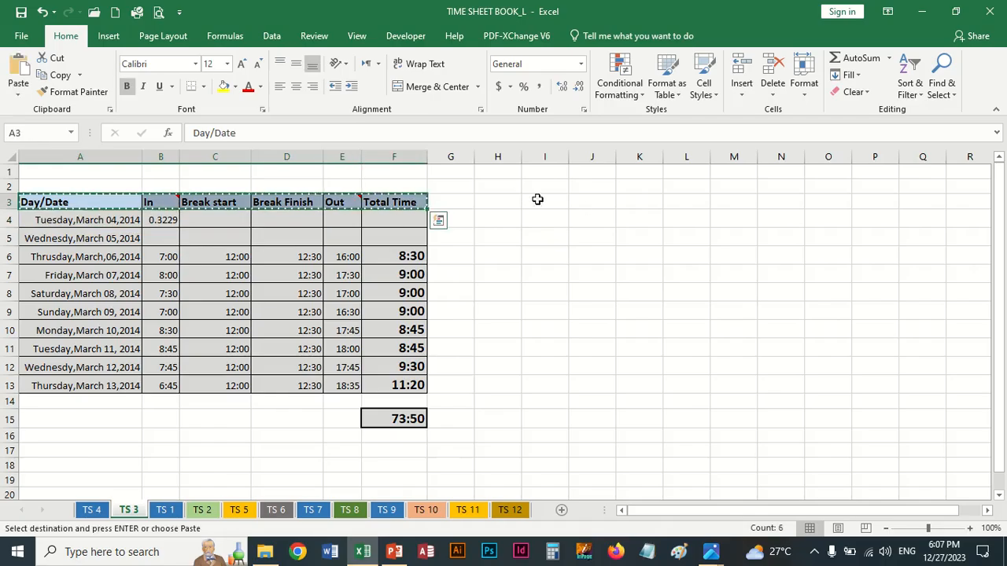
pyautogui.click(582, 206)
pyautogui.hotkey('ctrl', 'v')
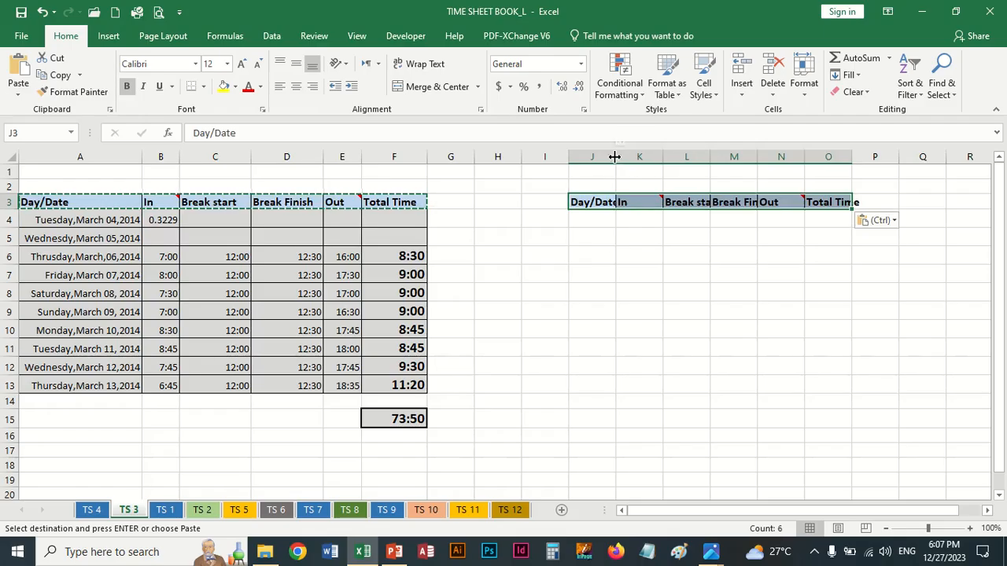
# Widen the columns of the pasted header in J3:O3 so that every heading fits
pyautogui.moveTo(614, 156); pyautogui.dragTo(779, 157)
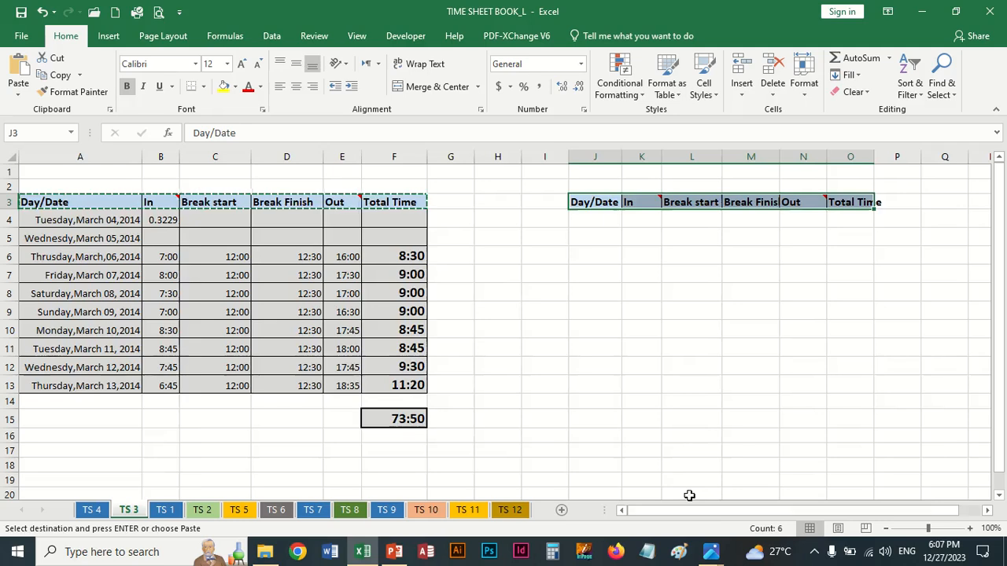
pyautogui.moveTo(691, 510); pyautogui.dragTo(704, 510)
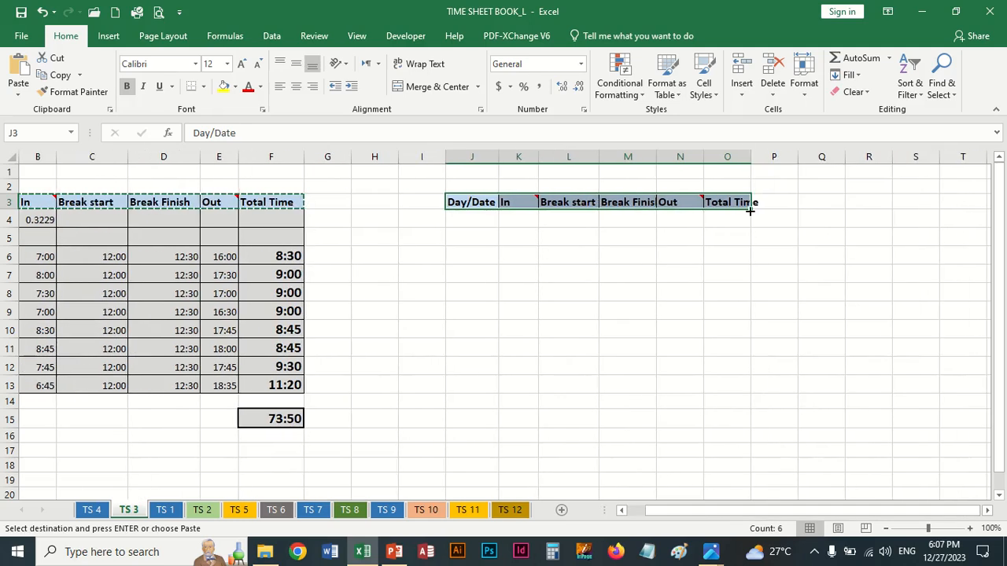
pyautogui.moveTo(751, 156); pyautogui.dragTo(761, 157)
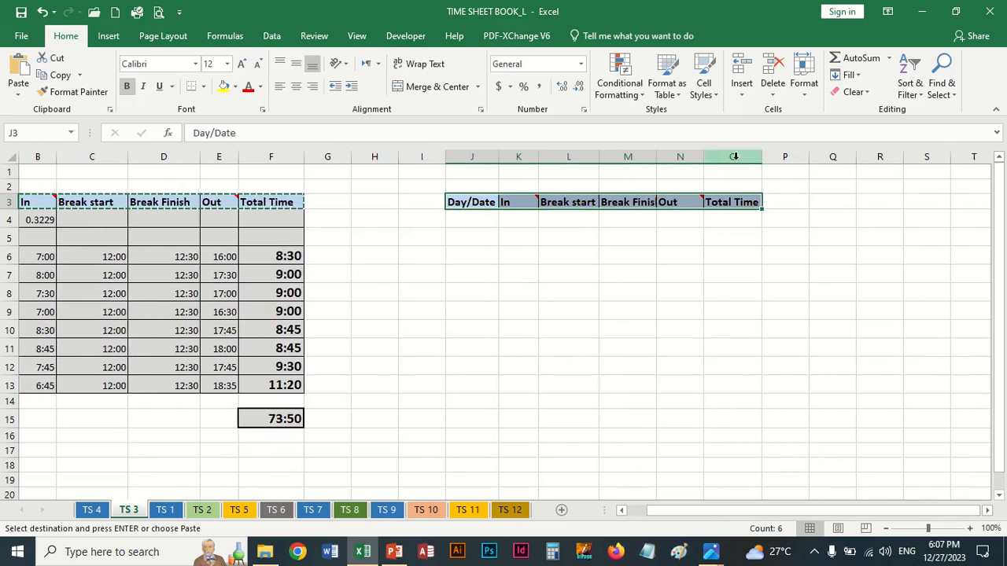
pyautogui.moveTo(655, 156); pyautogui.dragTo(673, 157)
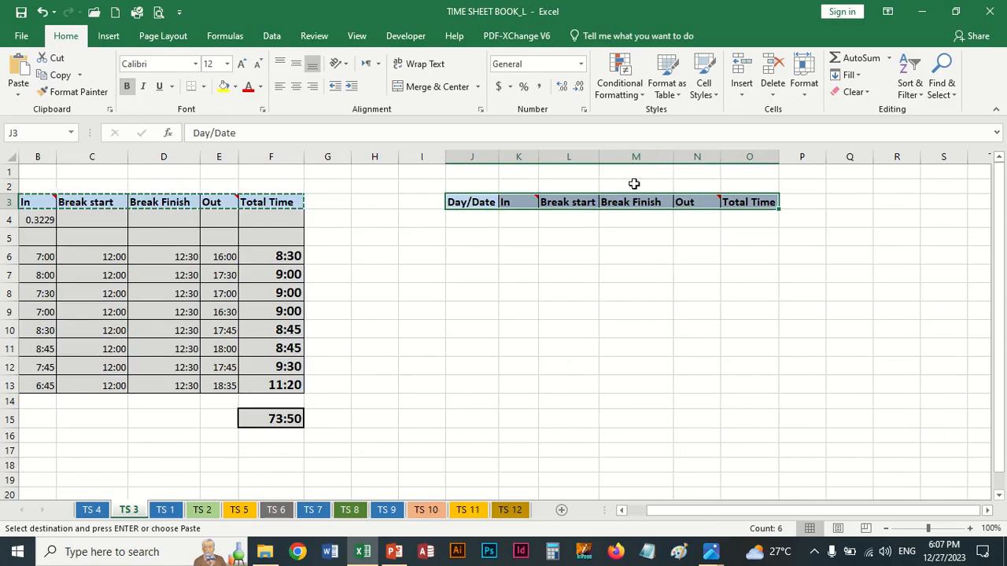
pyautogui.moveTo(598, 156); pyautogui.dragTo(606, 155)
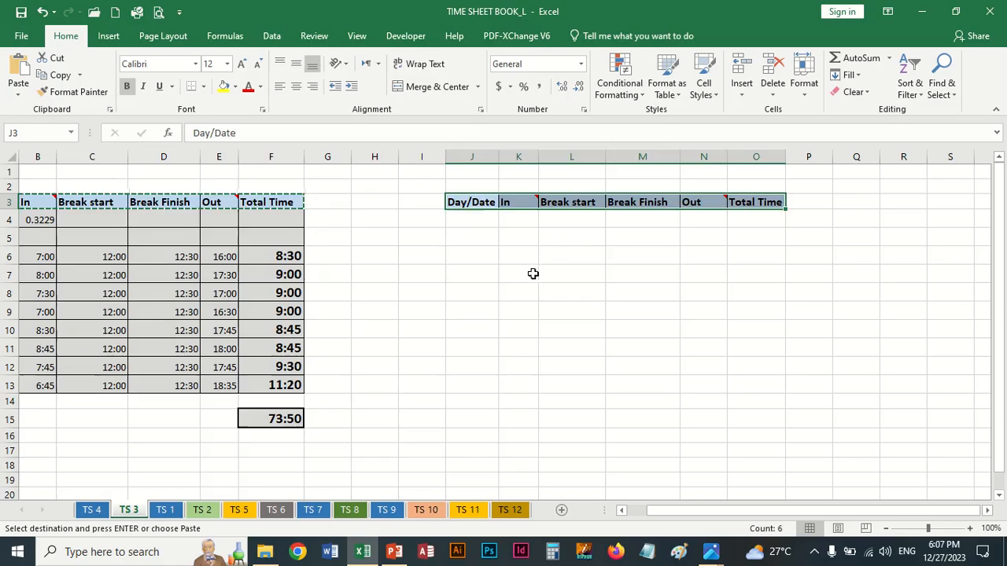
# Enter the date 1/1/2023 in J4 under Day/Date
pyautogui.click(460, 216)
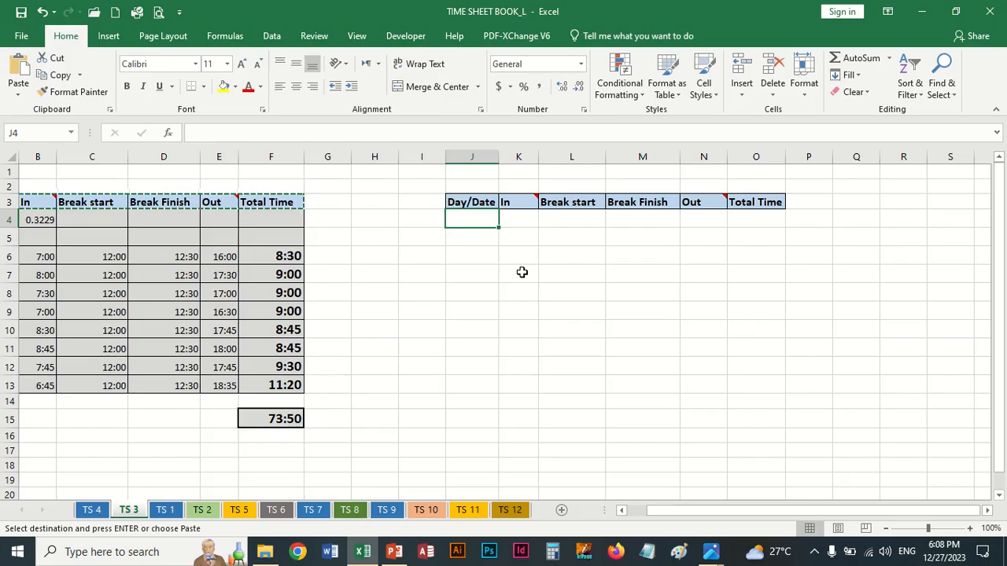
pyautogui.write('1')
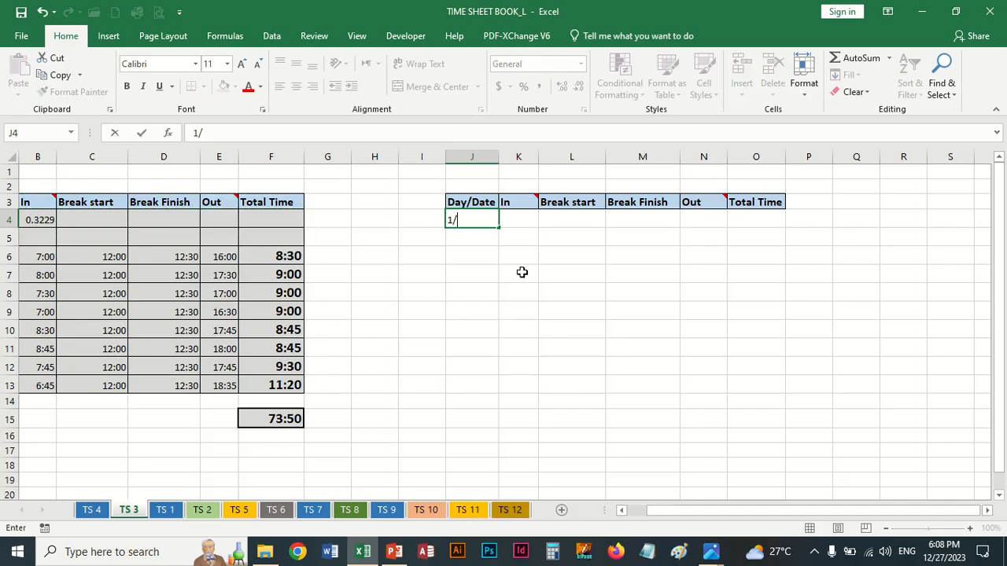
pyautogui.write('/1/2023')
pyautogui.press('Return')
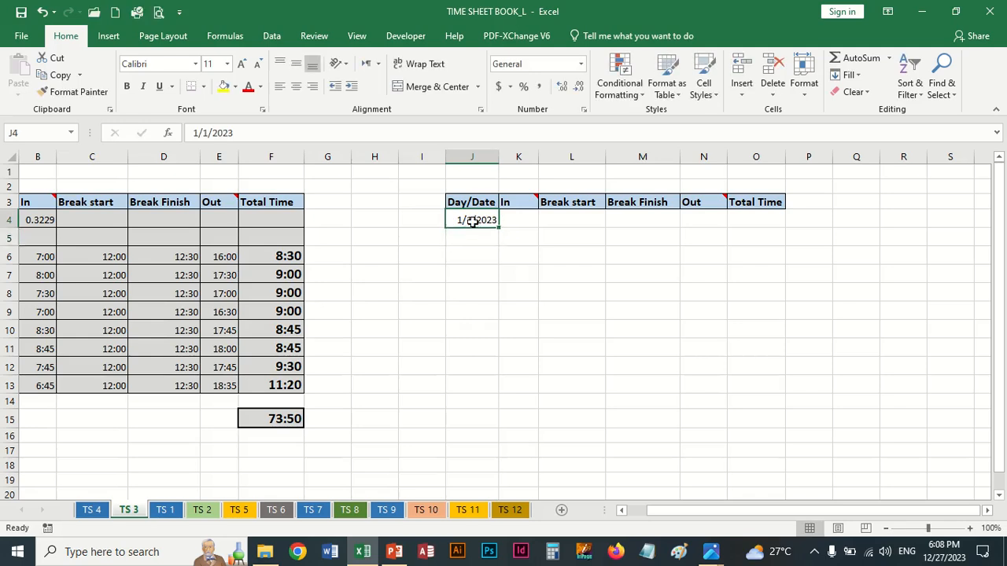
# Format J4:J10 as a long date with the weekday, using the Wednesday, March 14, 2012 date type
pyautogui.moveTo(471, 222); pyautogui.dragTo(479, 341)
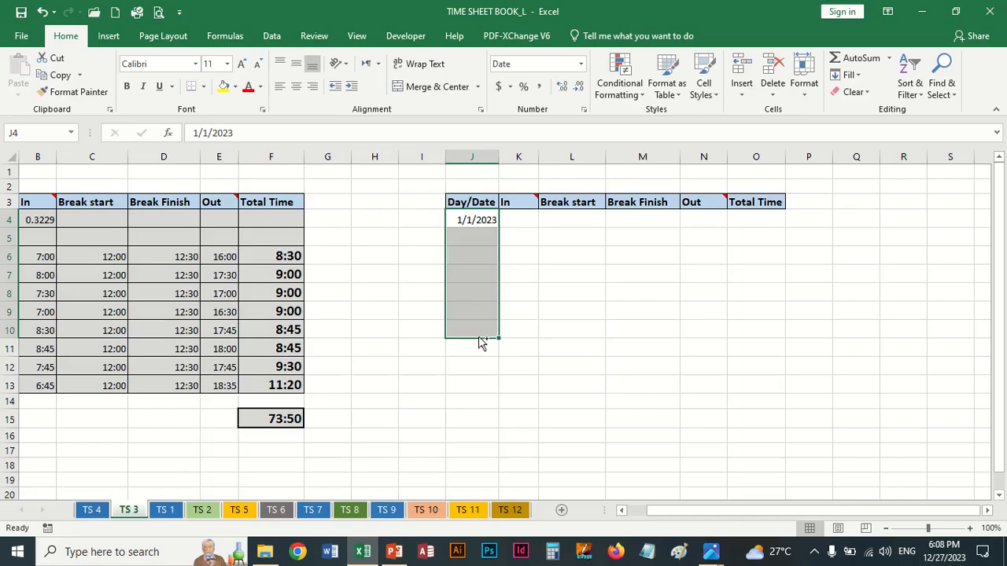
pyautogui.hotkey('ctrl', '1')
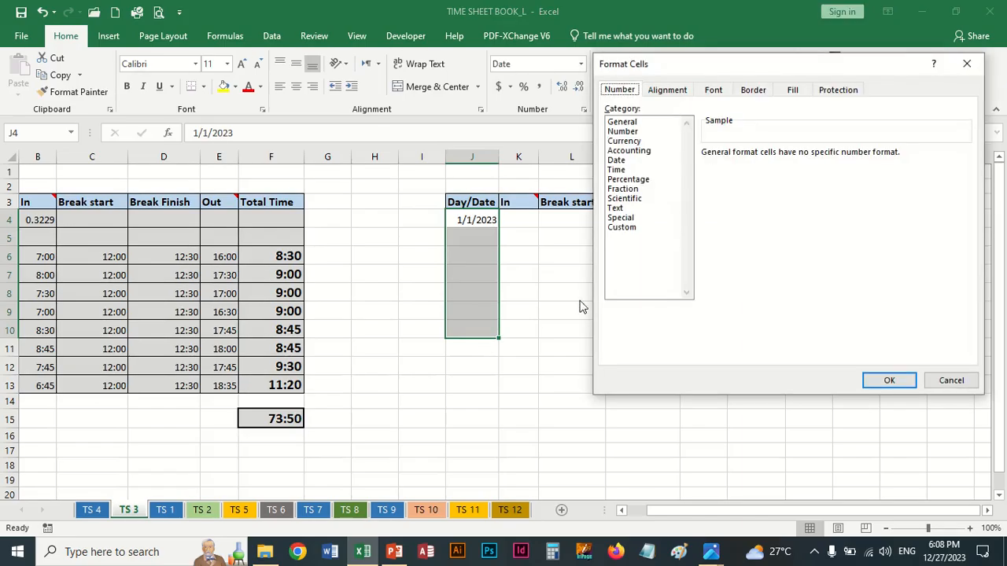
pyautogui.click(622, 171)
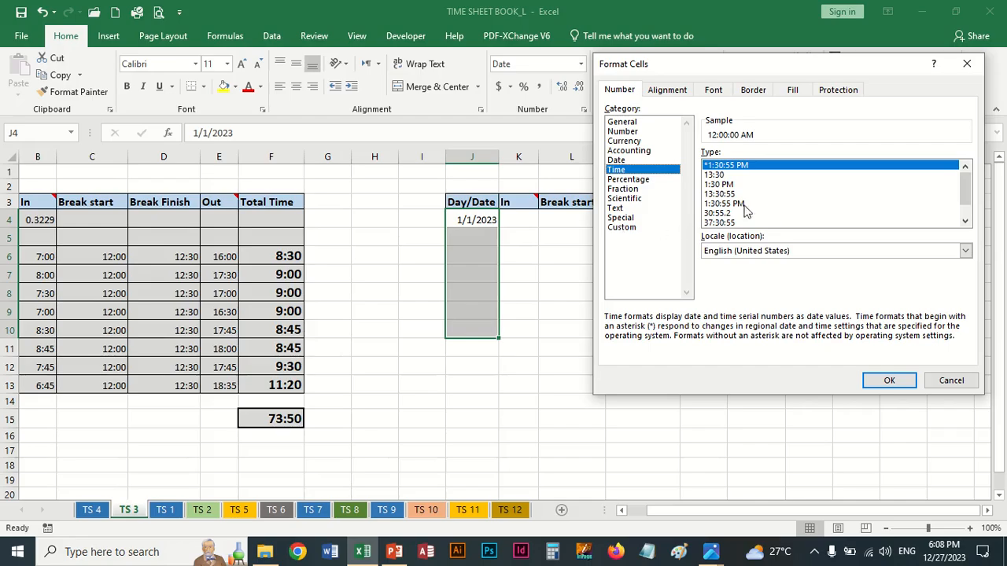
pyautogui.scroll(-1, 970, 199)
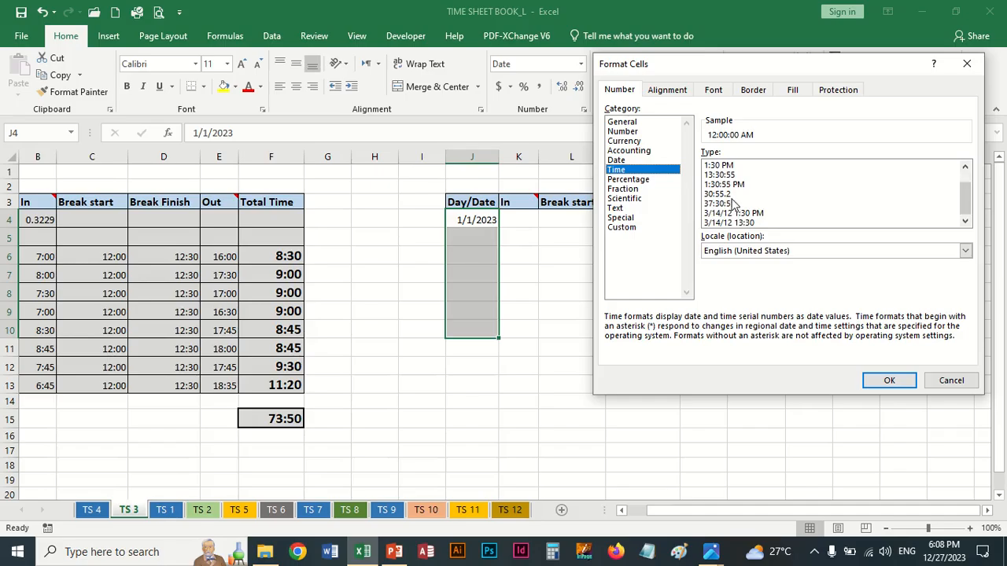
pyautogui.click(637, 160)
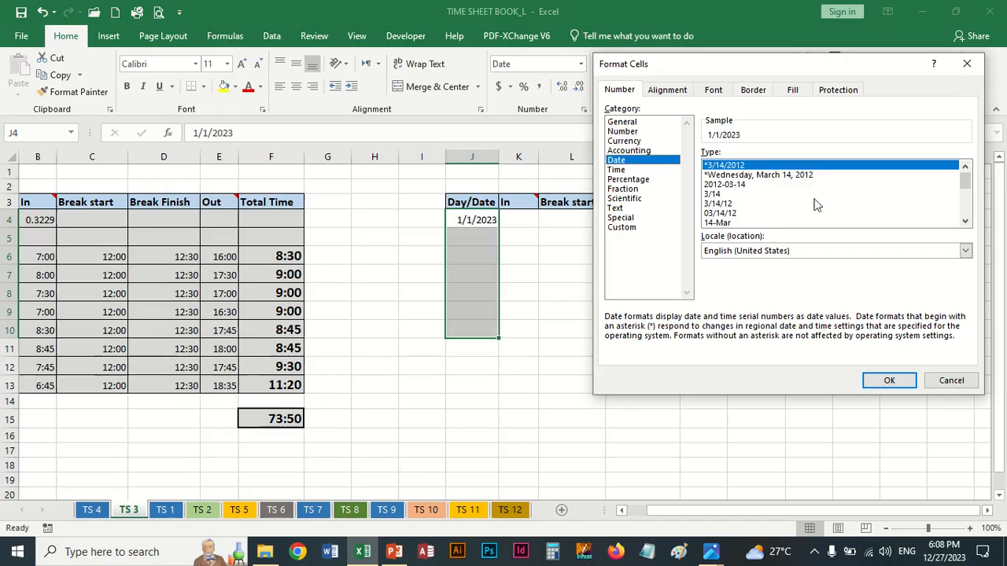
pyautogui.click(789, 176)
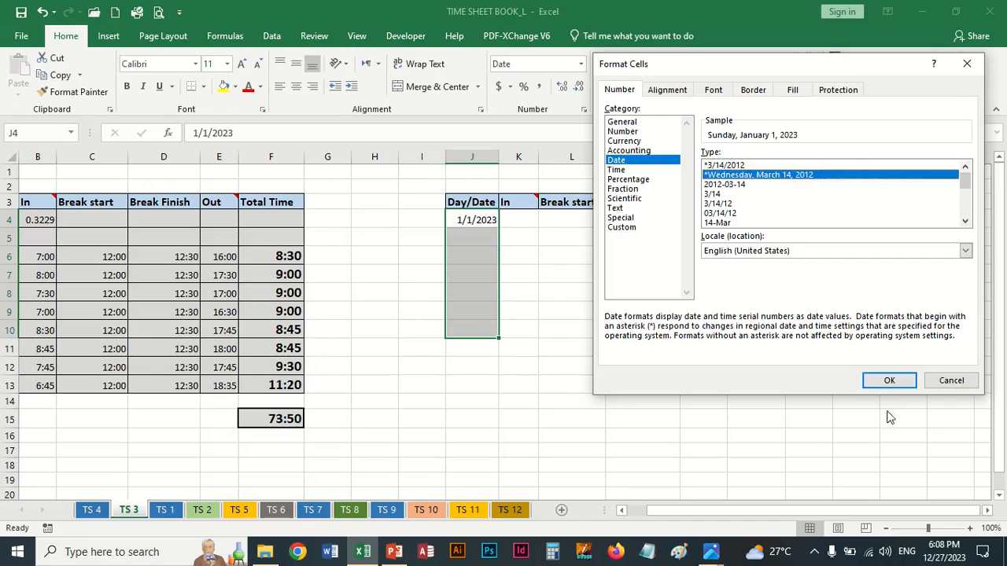
pyautogui.click(885, 384)
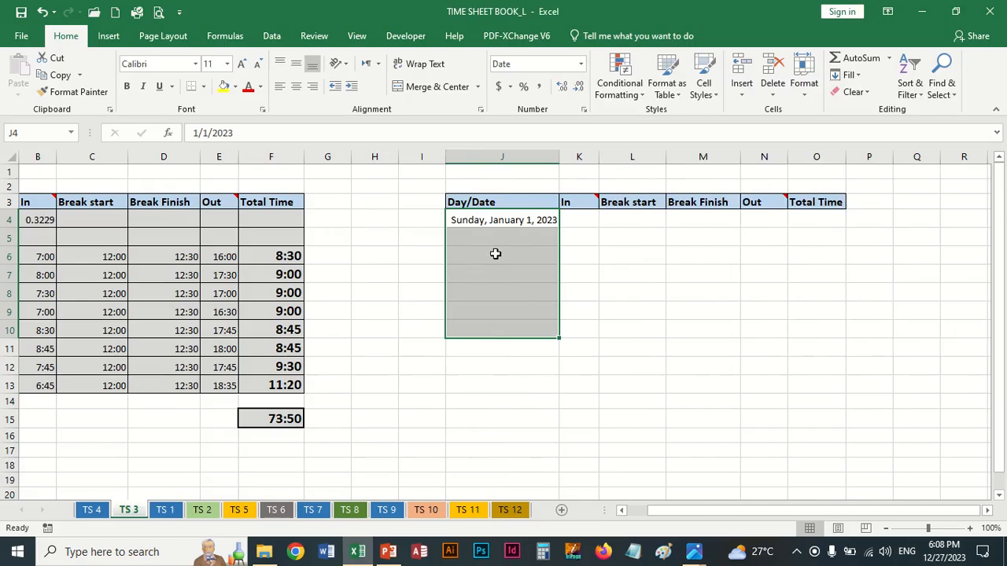
# Enter 7:30 as the In time in K4 and 12:00 as the Break start in L4
pyautogui.click(588, 224)
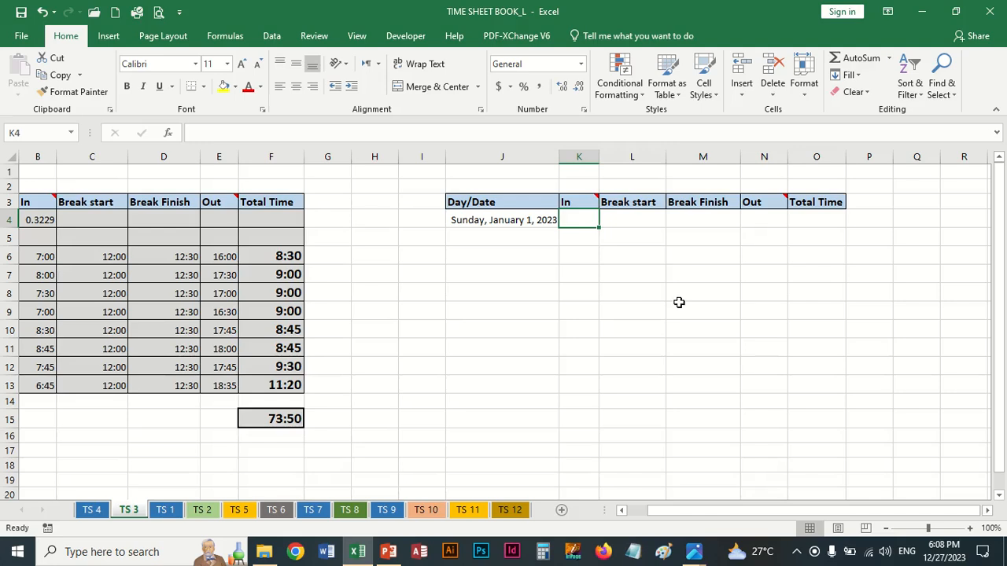
pyautogui.write('7:3')
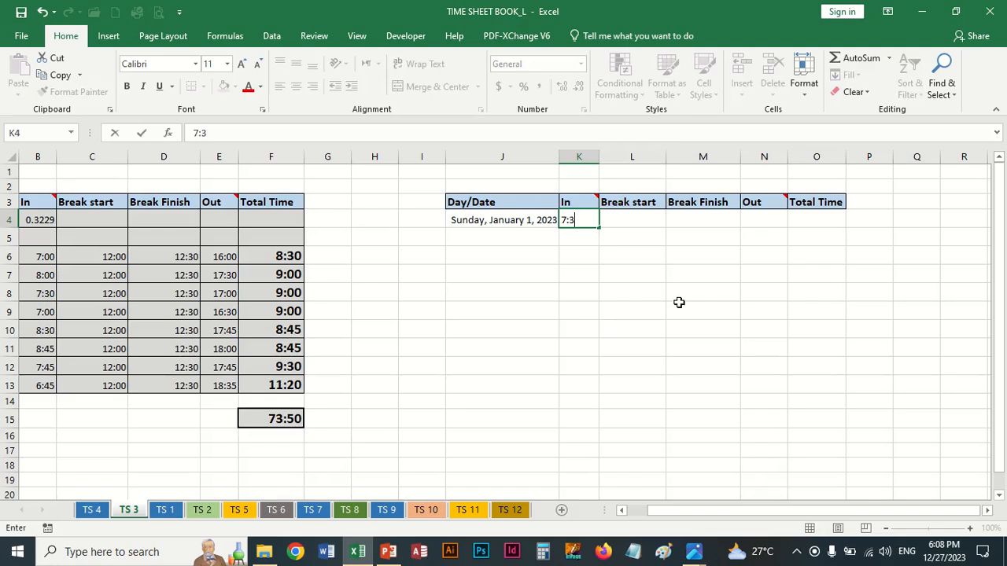
pyautogui.write('0')
pyautogui.press('Tab')
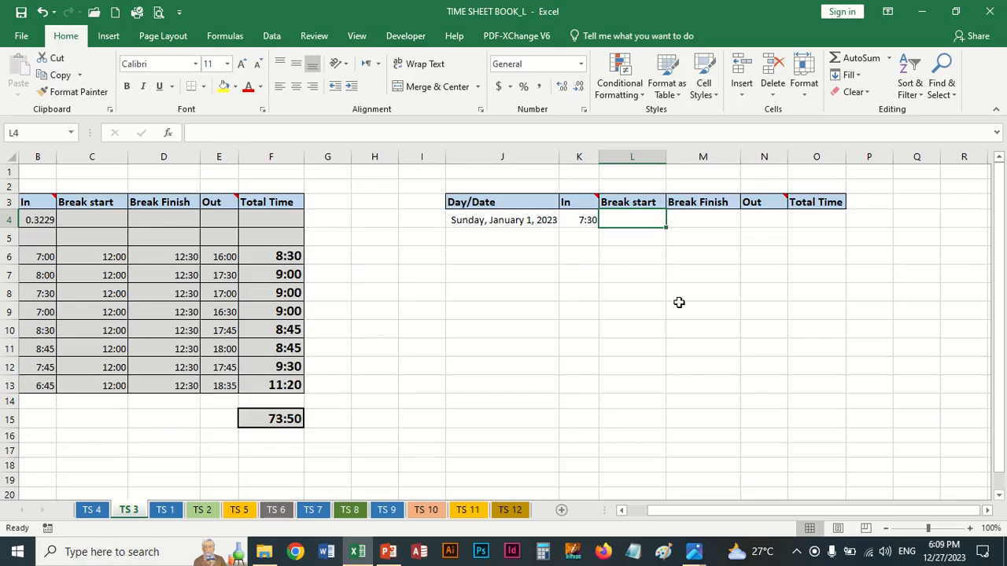
pyautogui.write('12:00')
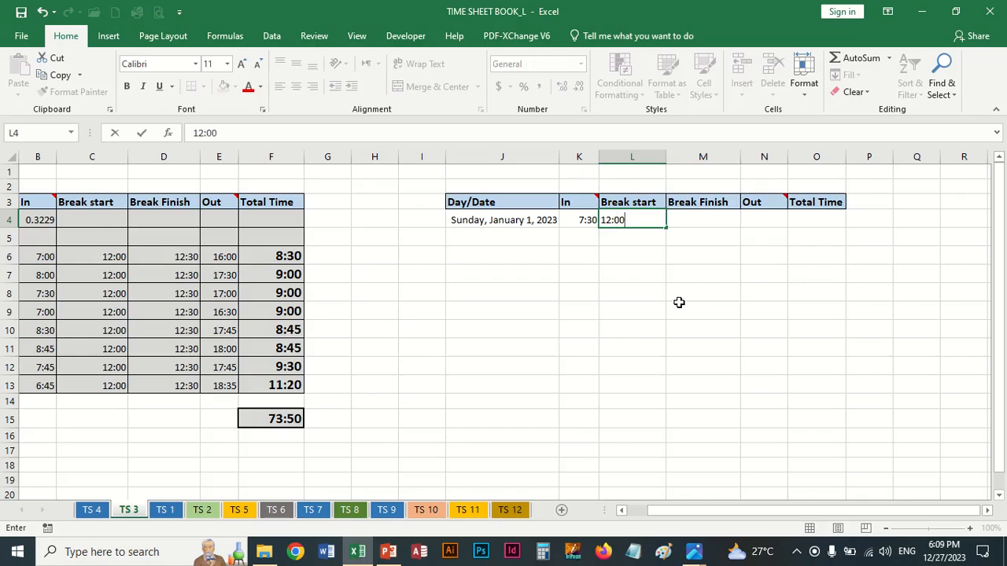
pyautogui.press('Tab')
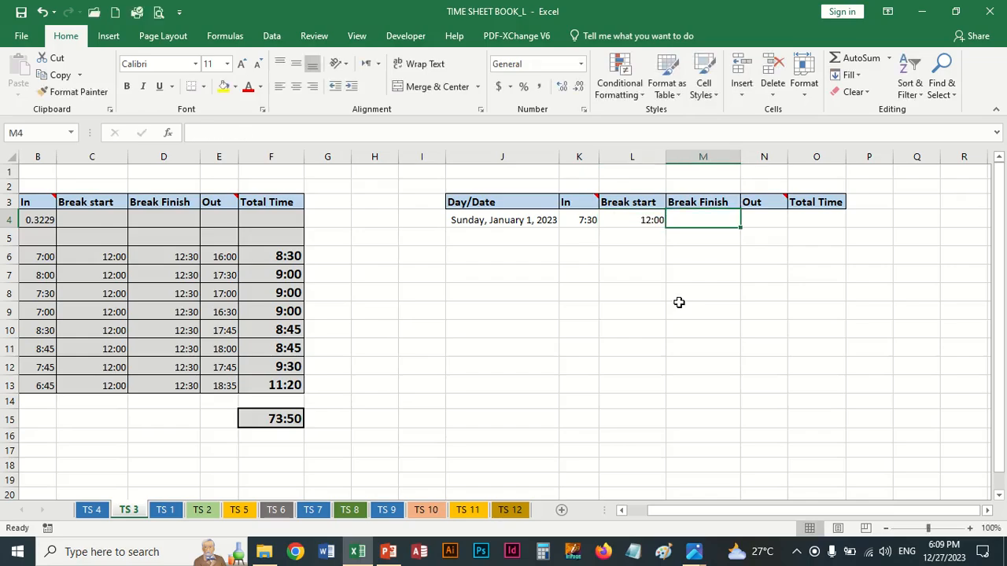
# Enter 12:30 as the Break Finish in M4 and 17:15 as the Out time in N4
pyautogui.write('12:30')
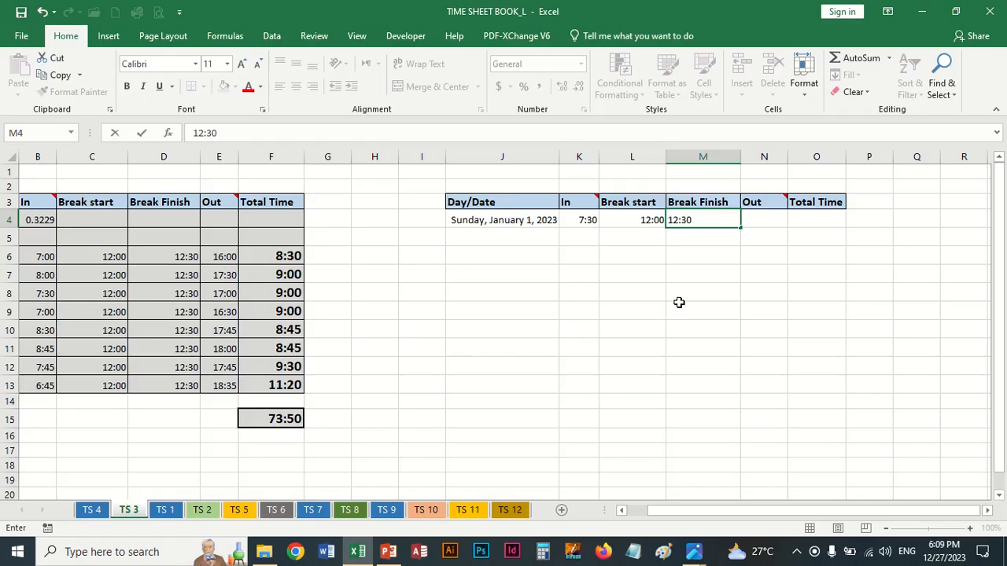
pyautogui.press('Tab')
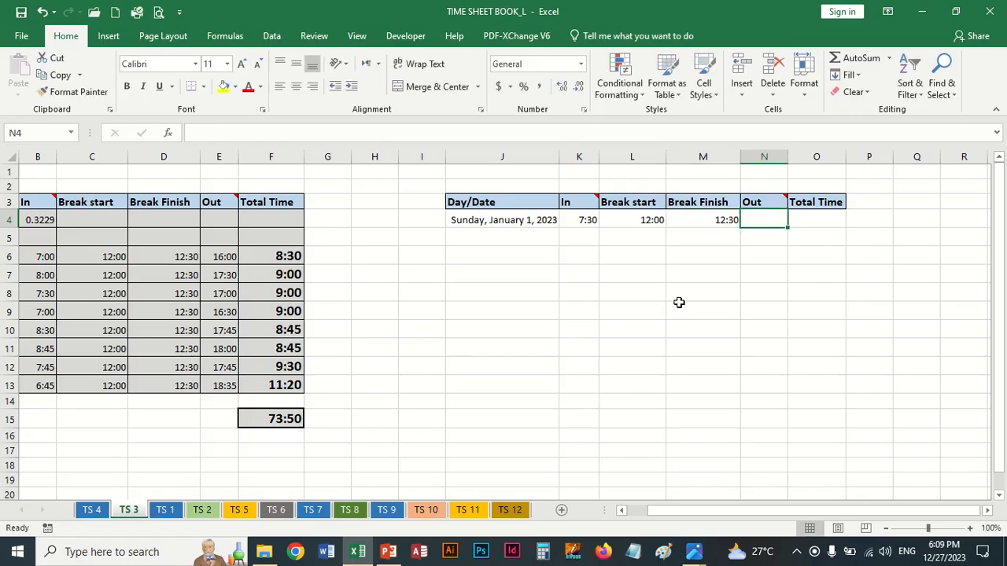
pyautogui.write('17')
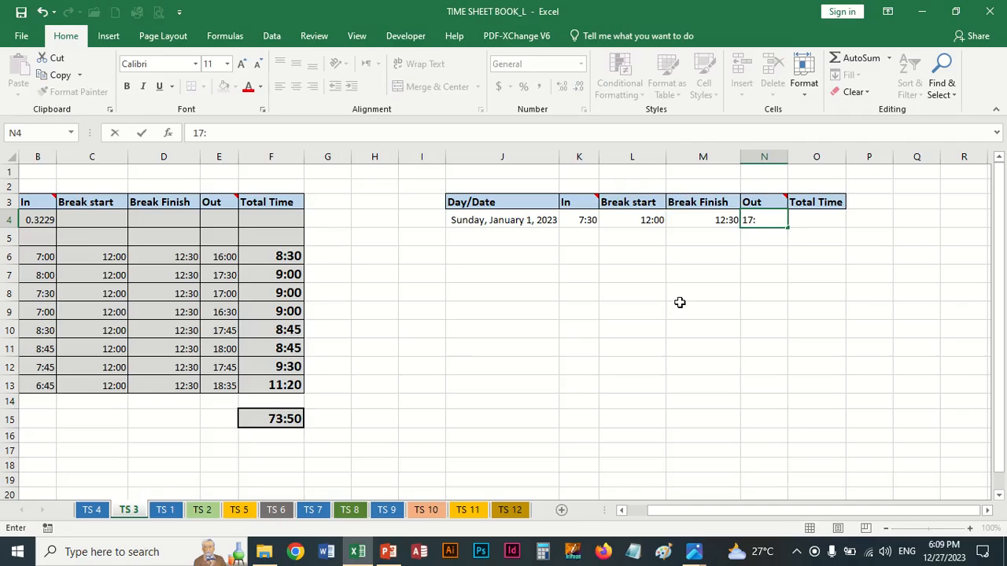
pyautogui.write(':15')
pyautogui.press('Tab')
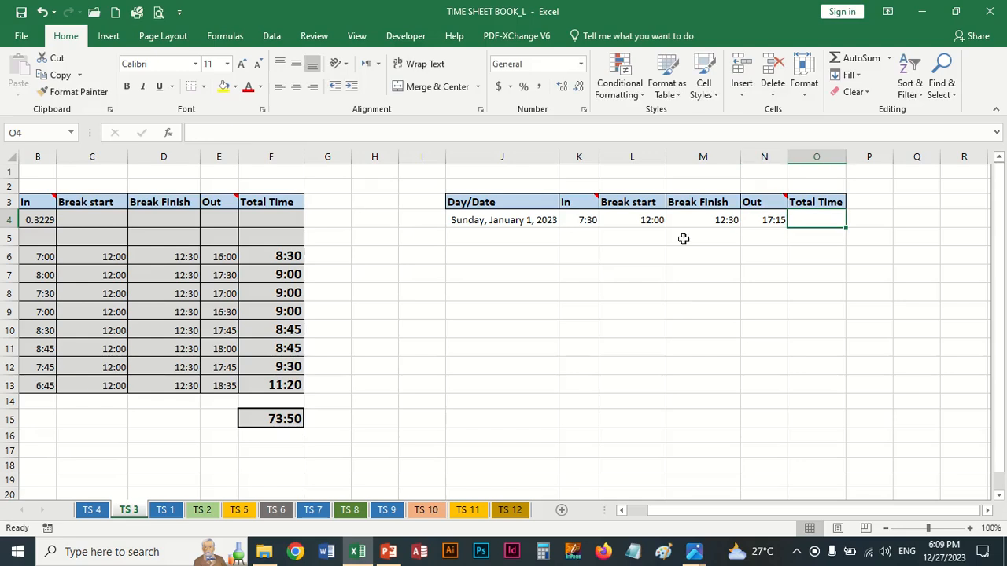
# Change the date in J4 to 1/3/2023
pyautogui.click(514, 236)
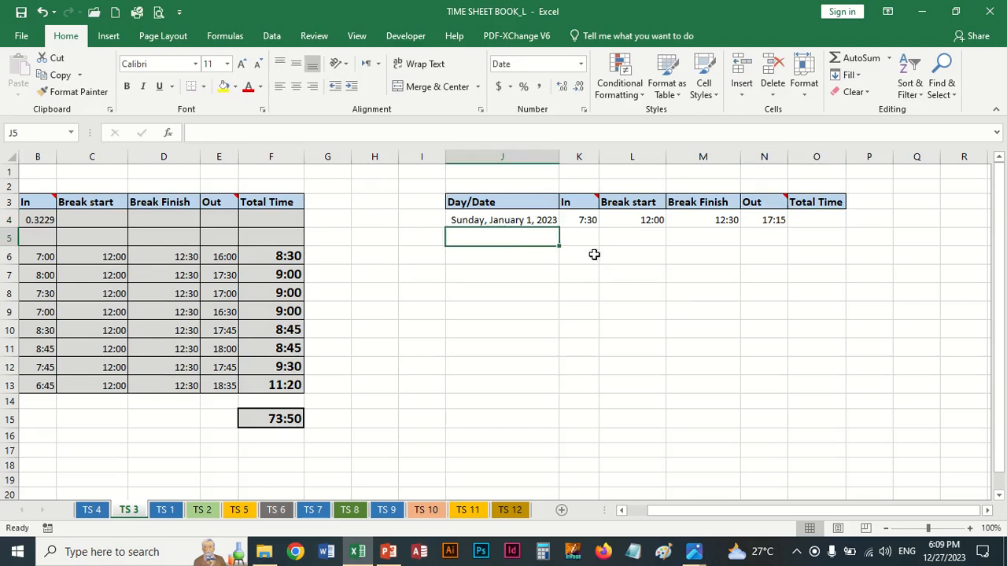
pyautogui.click(516, 222)
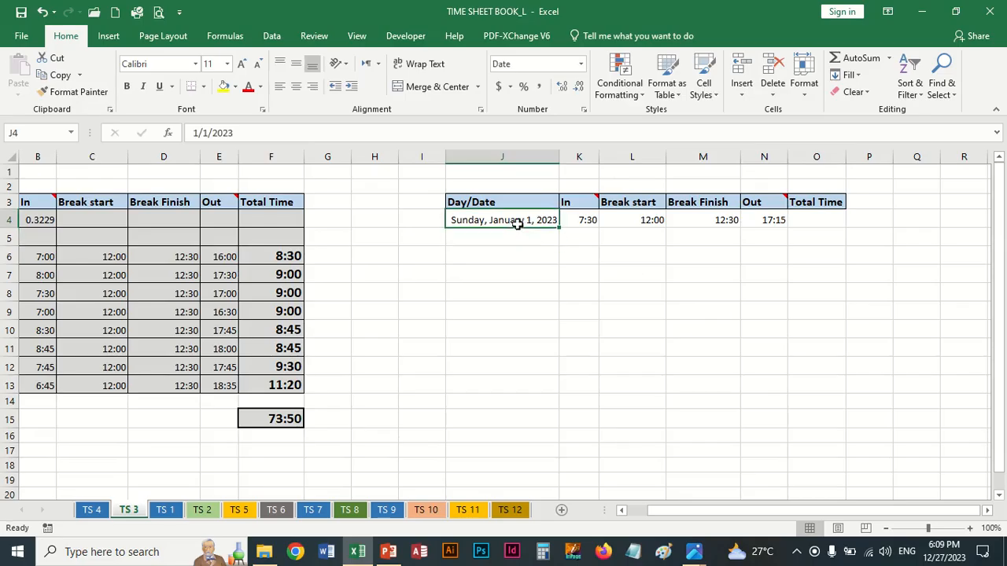
pyautogui.click(205, 132)
pyautogui.doubleClick(206, 132)
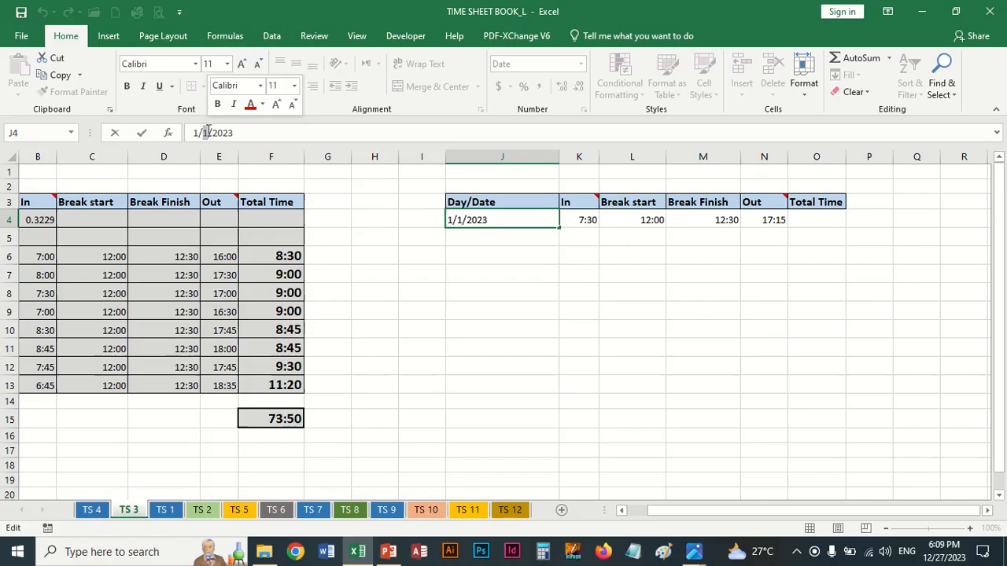
pyautogui.write('3')
pyautogui.click(521, 329)
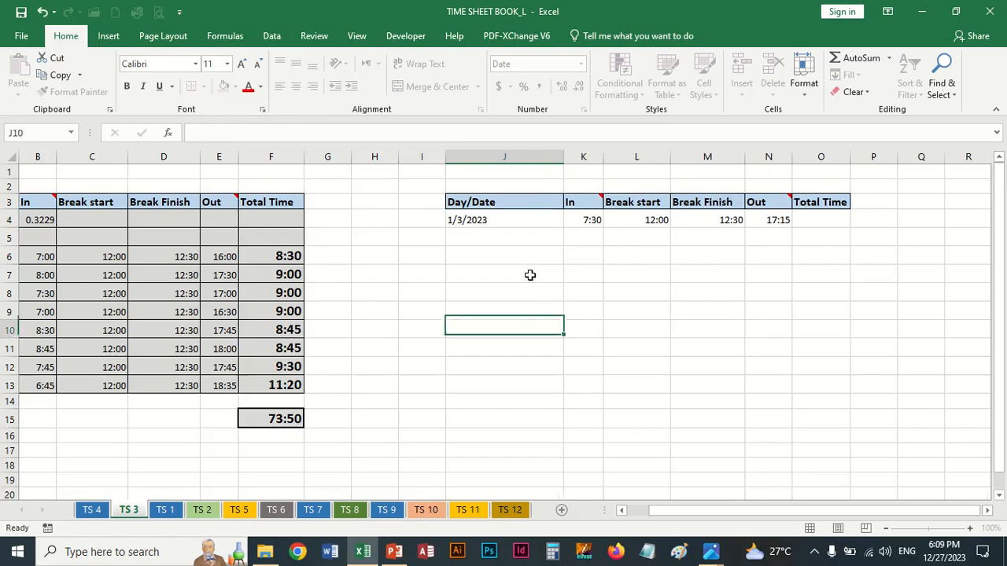
# Fill the date series from J4 down to J7 and autofit column J so the full dates fit
pyautogui.click(540, 224)
pyautogui.moveTo(563, 229); pyautogui.dragTo(527, 286)
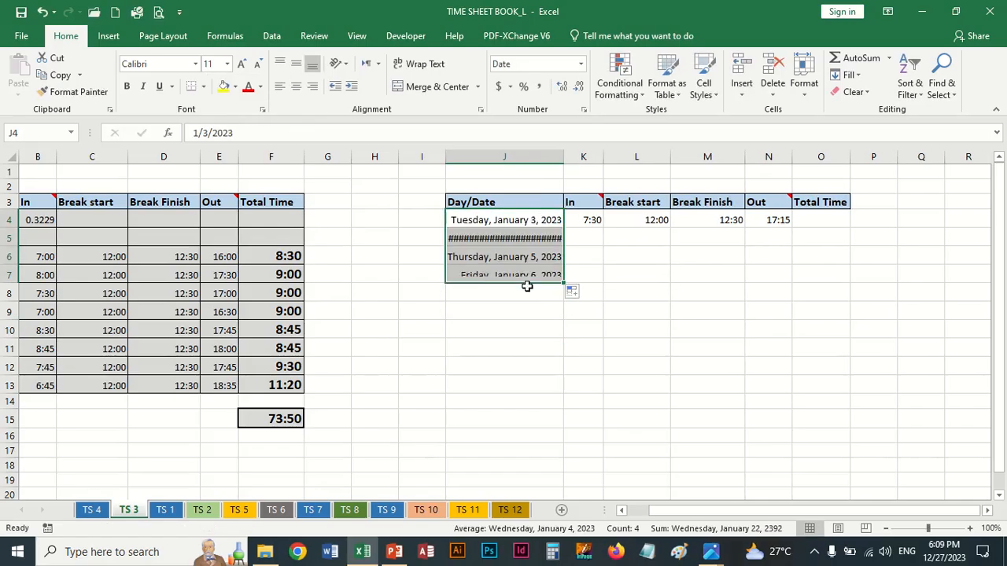
pyautogui.doubleClick(563, 157)
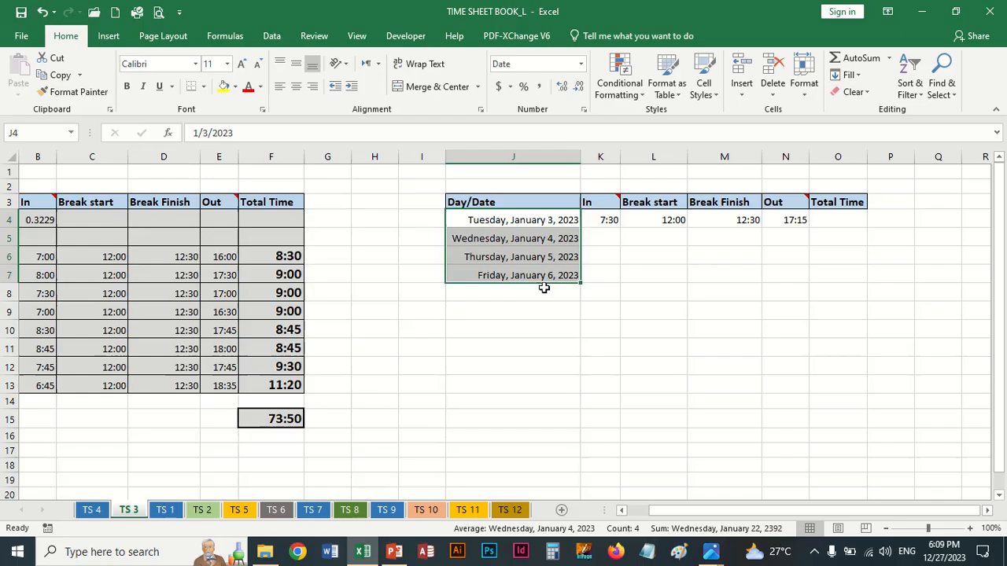
# Enter 8:00 as the In time for Wednesday, January 4 in K5
pyautogui.click(600, 237)
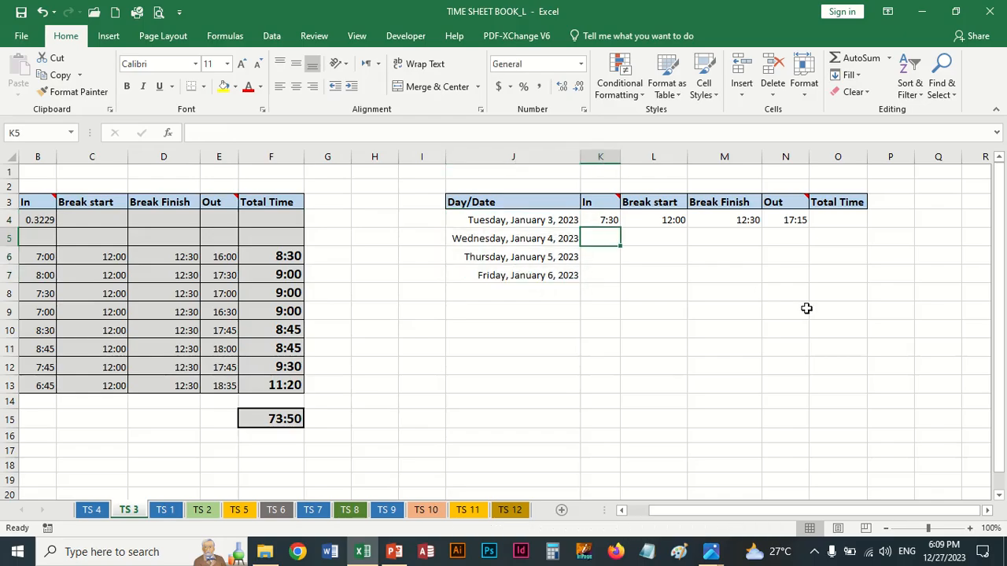
pyautogui.write('8:')
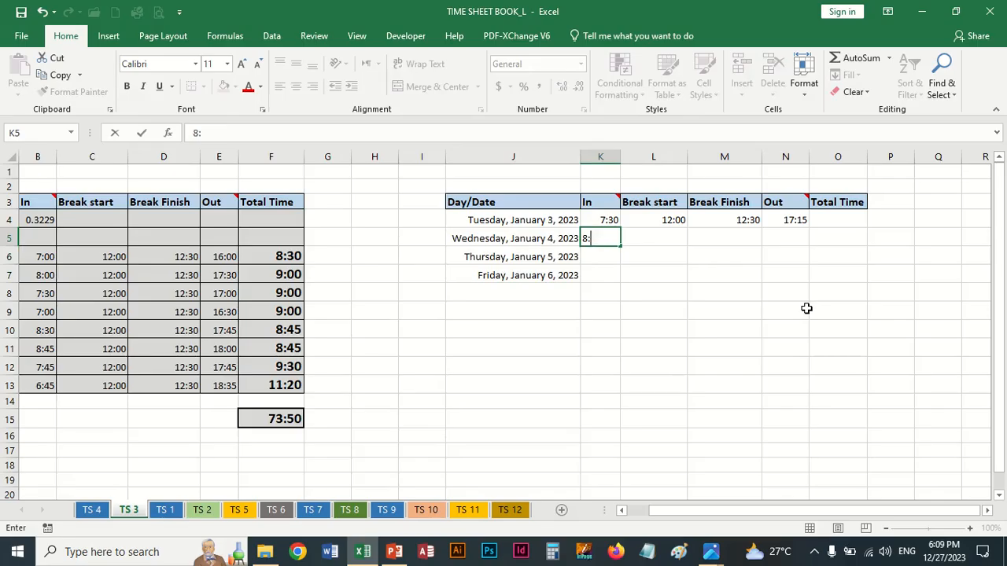
pyautogui.write('00')
pyautogui.press('Tab')
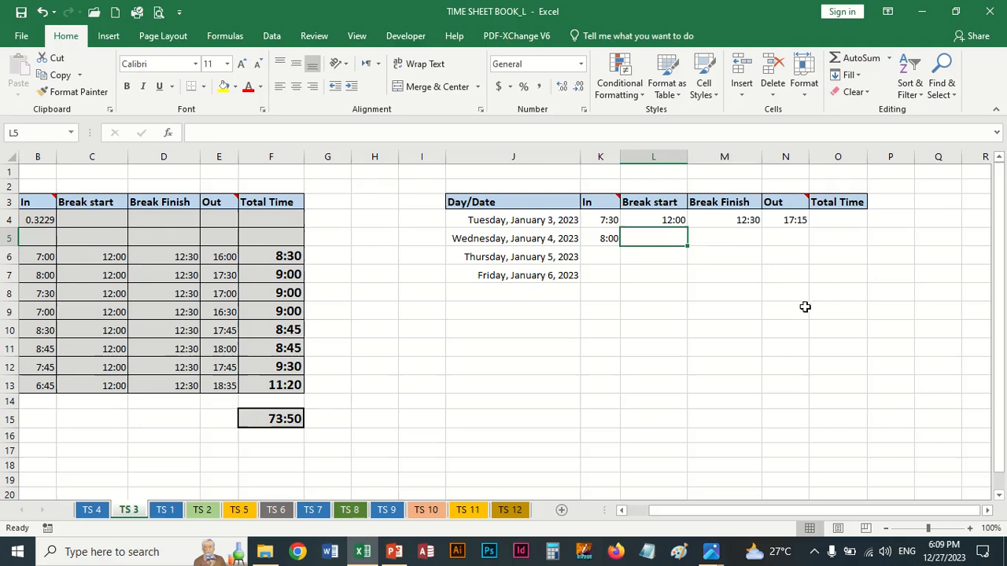
# Copy the break start and finish times in L4:M4 into L5:M5
pyautogui.moveTo(670, 219); pyautogui.dragTo(703, 220)
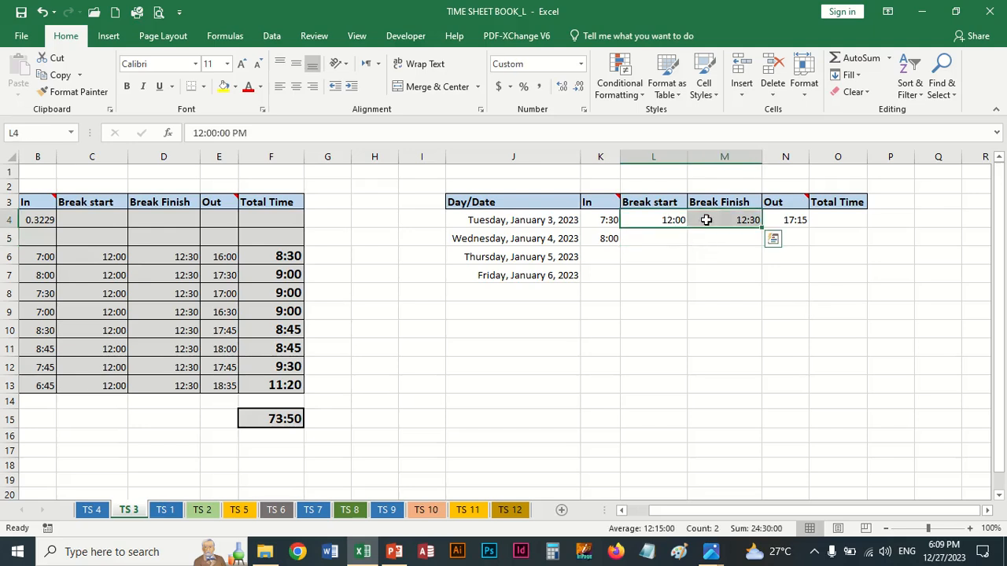
pyautogui.hotkey('ctrl', 'c')
pyautogui.click(662, 240)
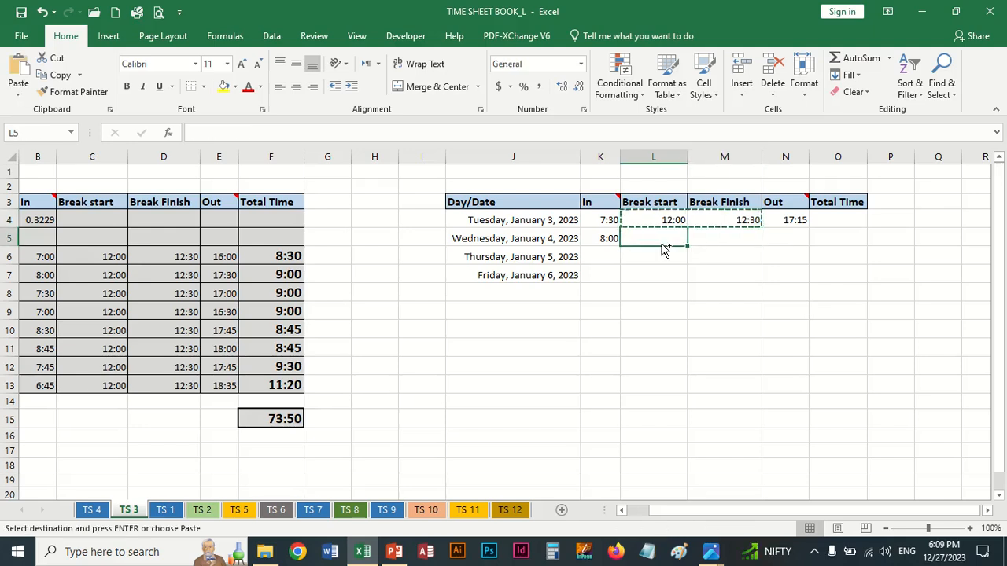
pyautogui.hotkey('ctrl', 'v')
# Clear the copy selection and enter 18:00 as the Out time in N5
pyautogui.click(778, 236)
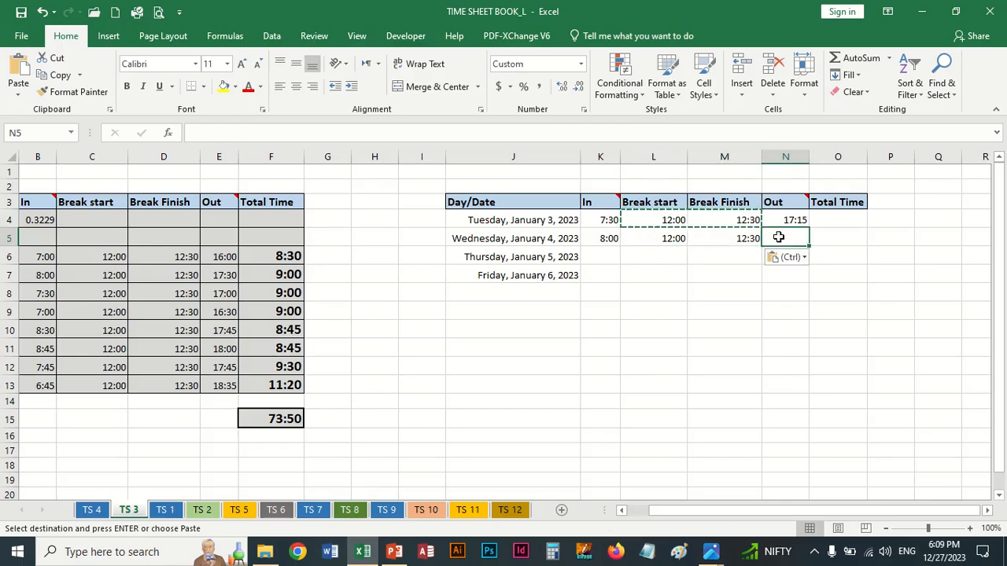
pyautogui.press('Escape')
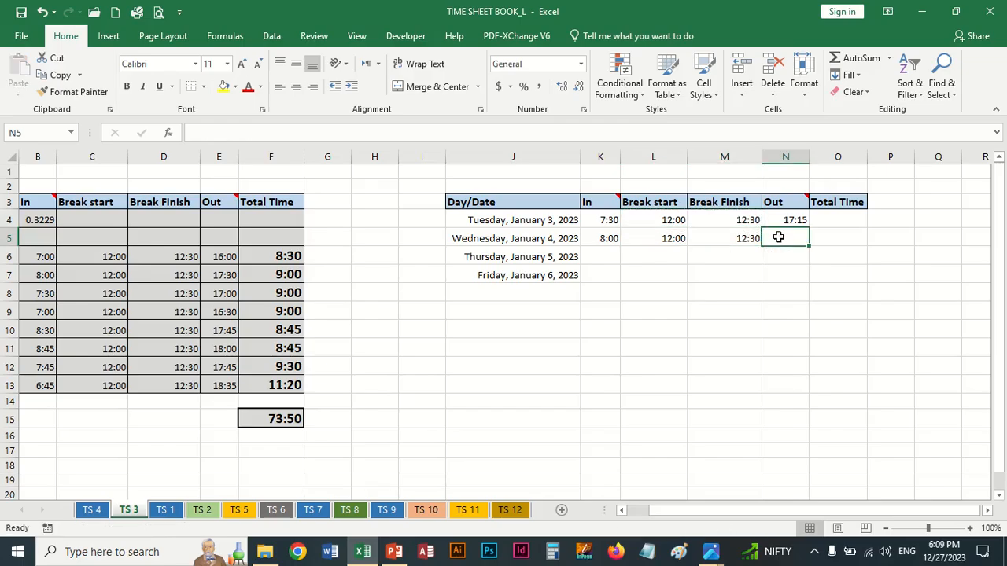
pyautogui.write('18:00')
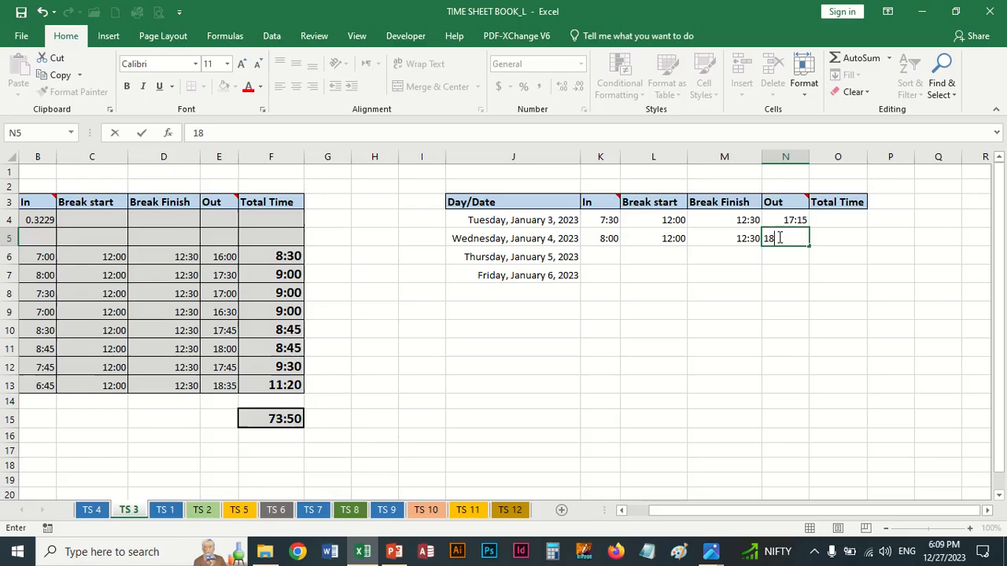
pyautogui.press('Return')
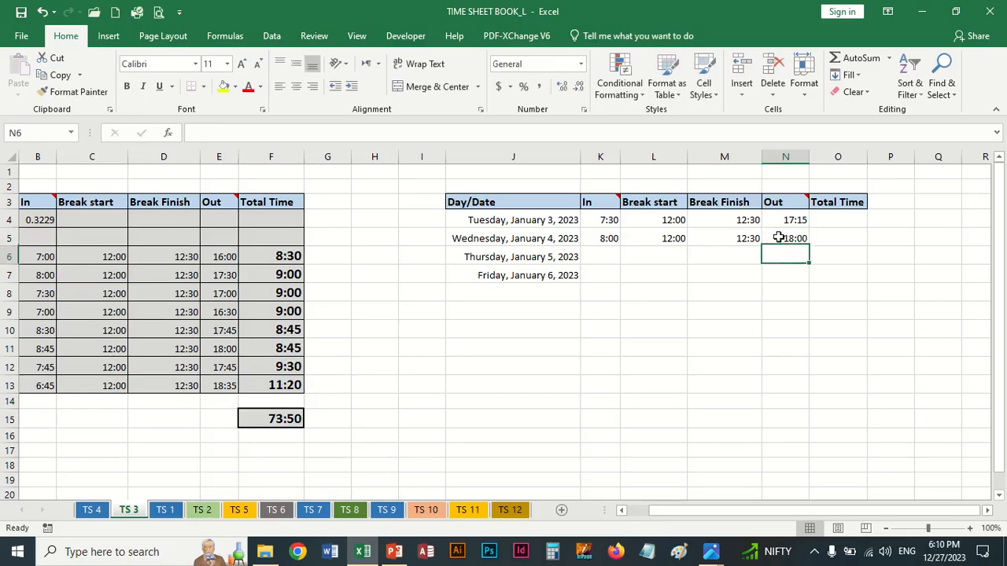
# Enter 7:45 as the In time for Thursday, January 5 in K6
pyautogui.press('Left')
pyautogui.press('Left')
pyautogui.press('Left')
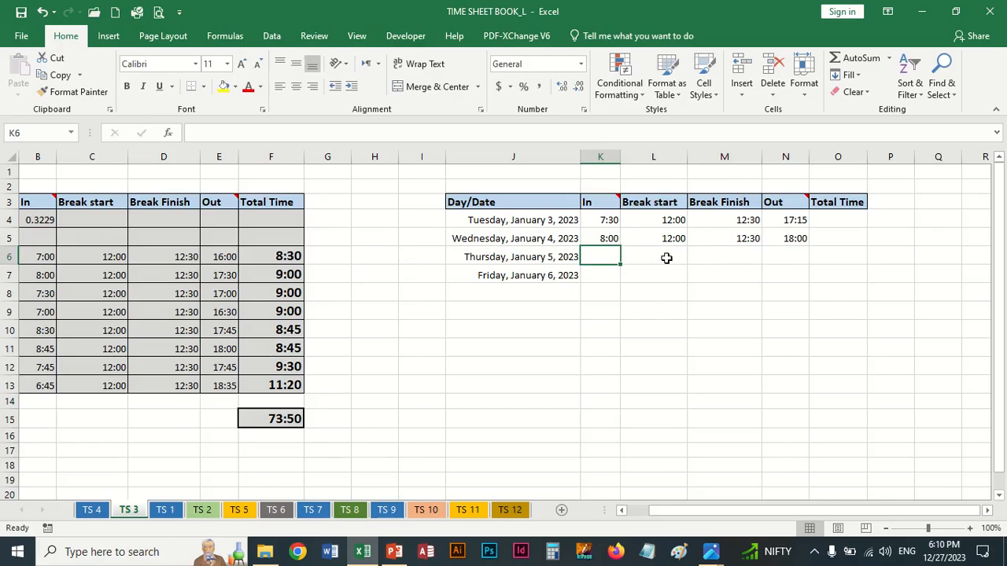
pyautogui.write('7:45')
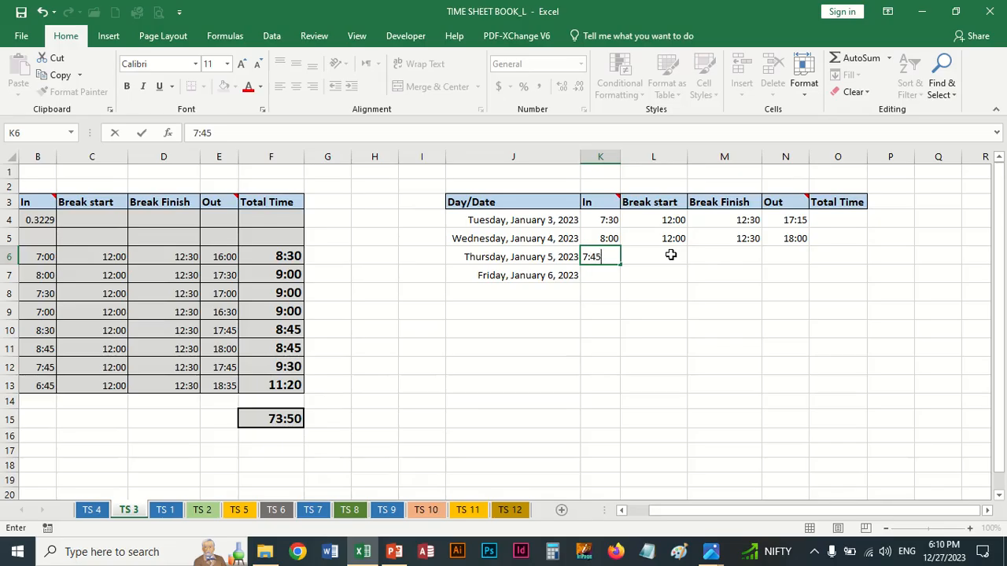
pyautogui.click(670, 255)
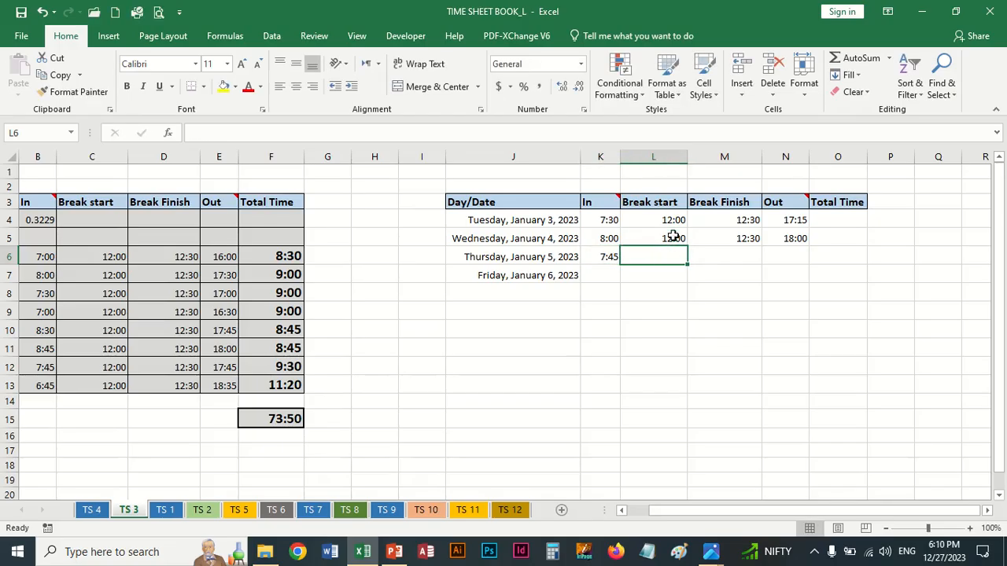
# Copy the break start and finish times in L5:M5 into L6:M6 and clear the copy selection
pyautogui.moveTo(671, 236); pyautogui.dragTo(715, 238)
pyautogui.hotkey('ctrl', 'c')
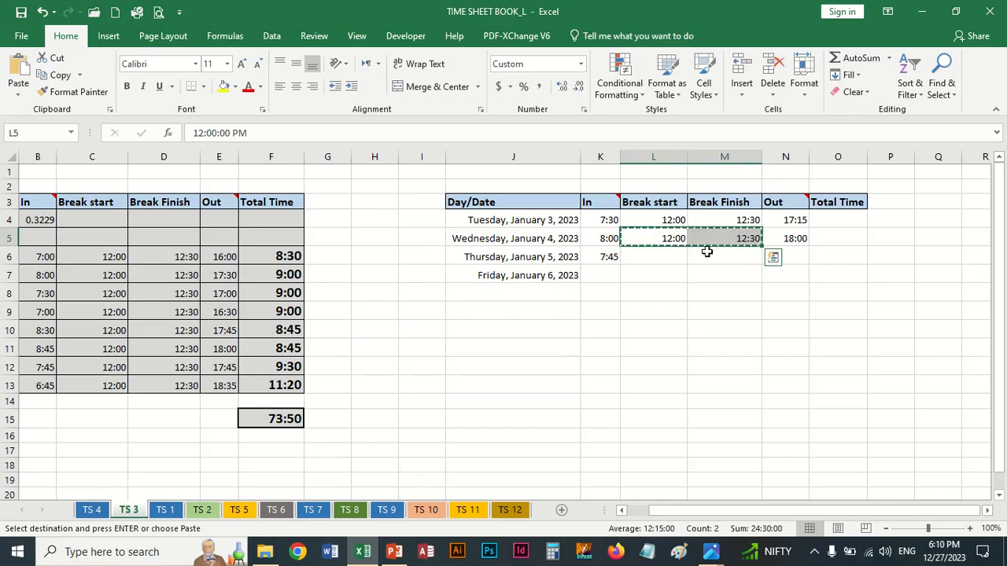
pyautogui.click(671, 257)
pyautogui.hotkey('ctrl', 'v')
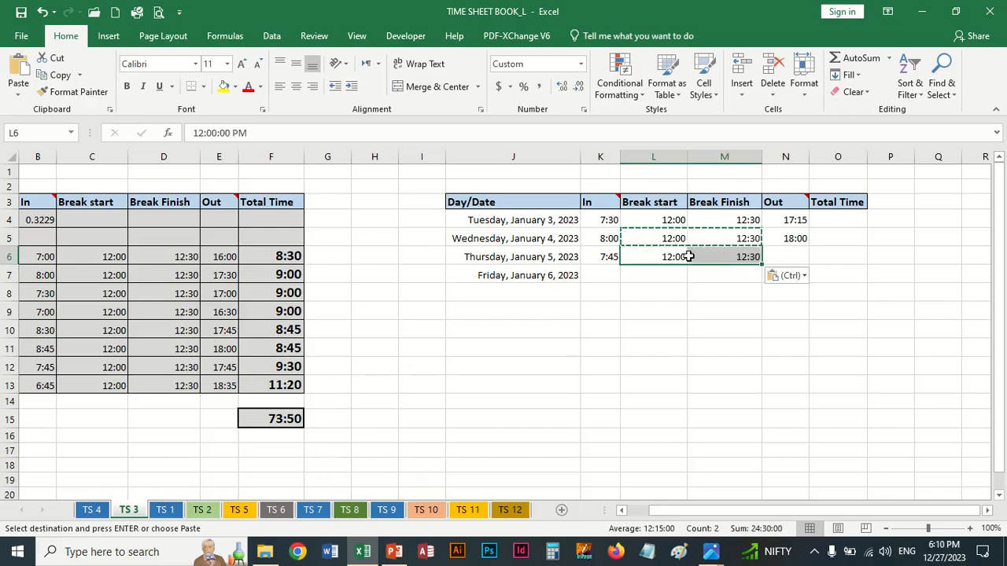
pyautogui.press('Escape')
# Enter 16:45 as the Out time for Thursday, January 5 in N6
pyautogui.click(783, 257)
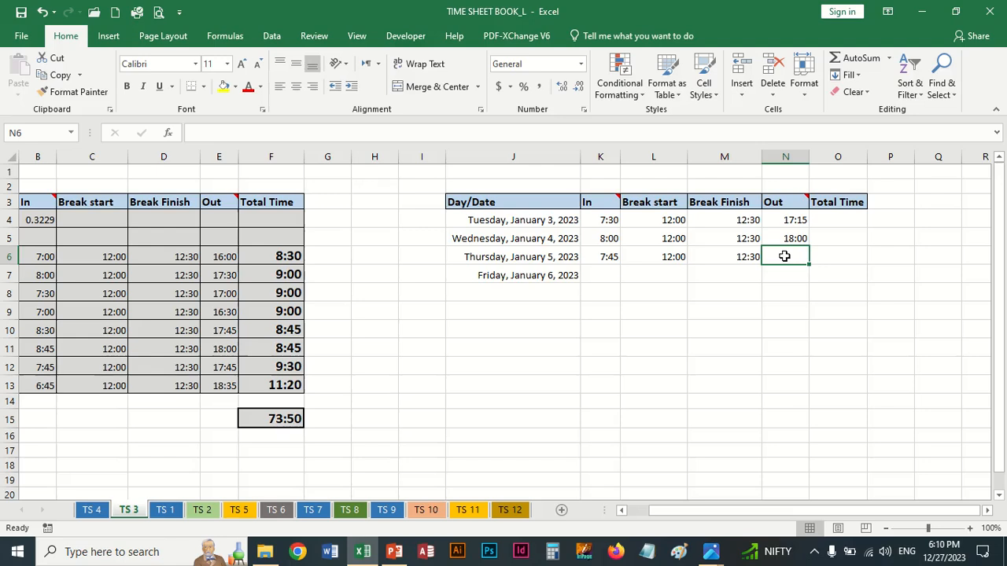
pyautogui.write('16:')
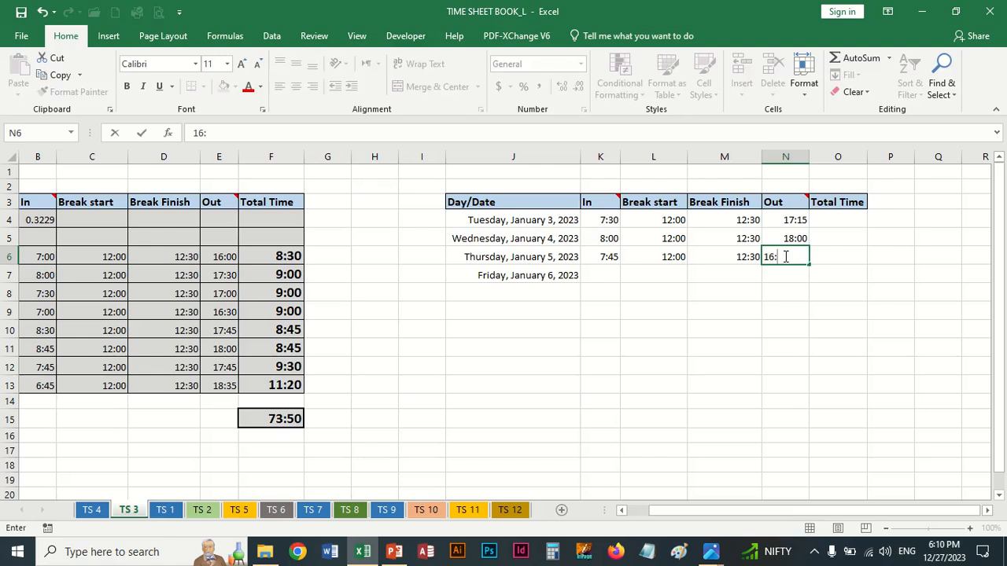
pyautogui.write('45')
pyautogui.press('Return')
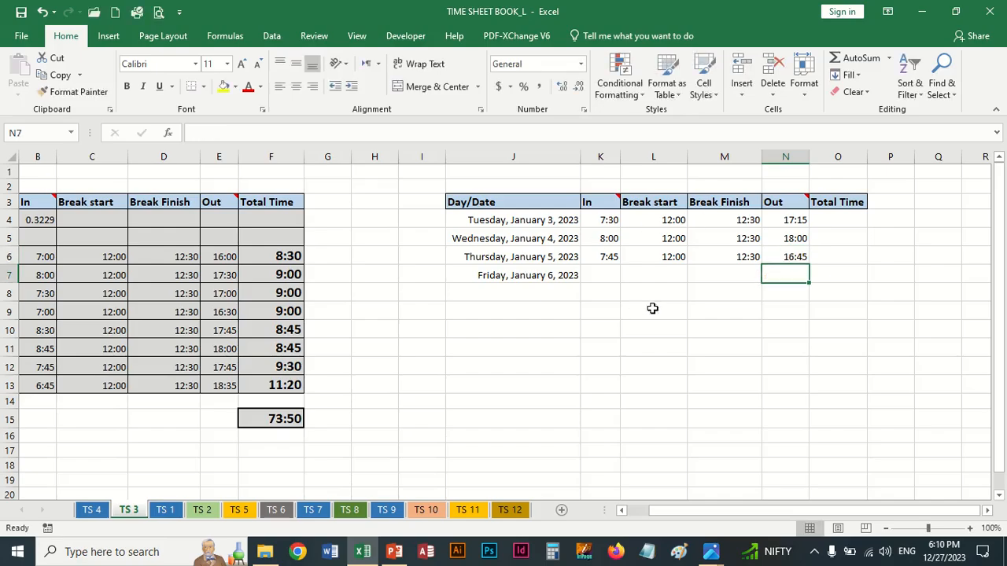
pyautogui.click(673, 288)
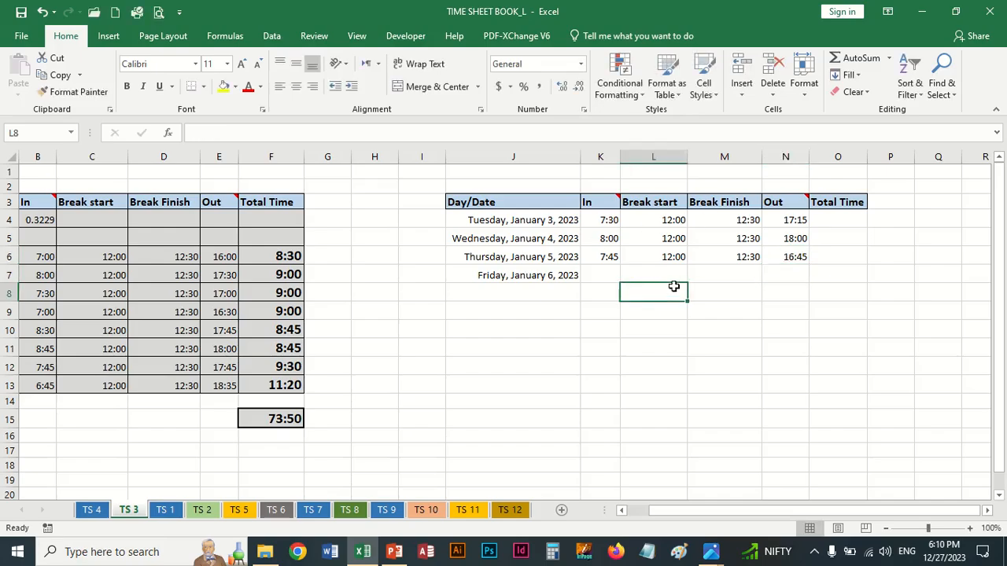
# Enter the Total Time formula =N4-M4+L4-K4 in O4 for Tuesday, January 3
pyautogui.click(835, 221)
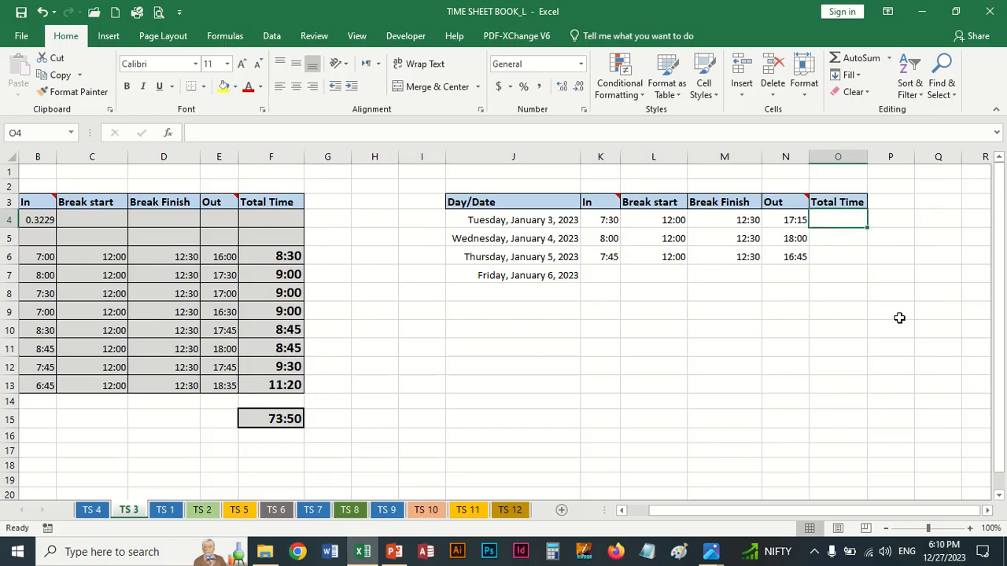
pyautogui.write('=')
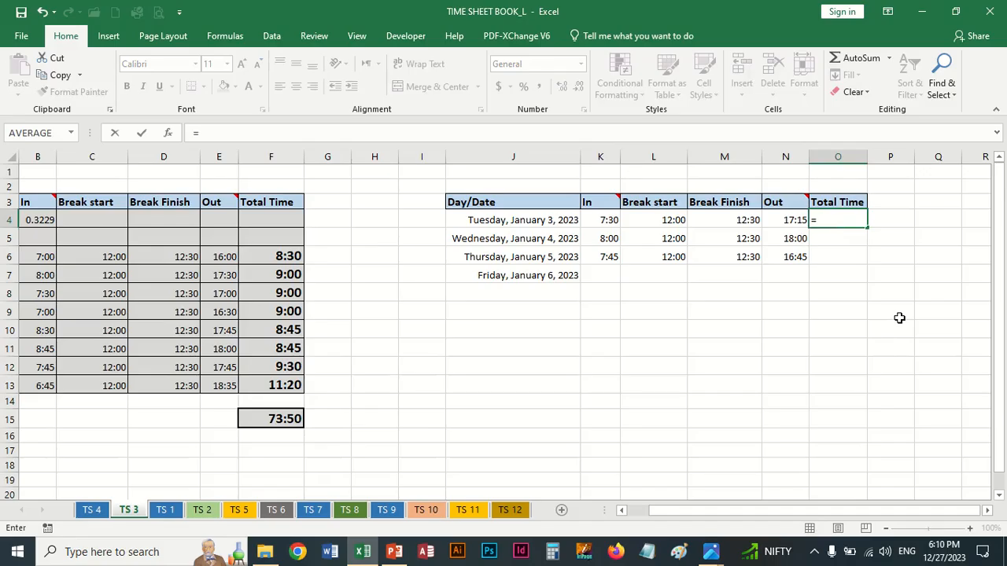
pyautogui.press('Left')
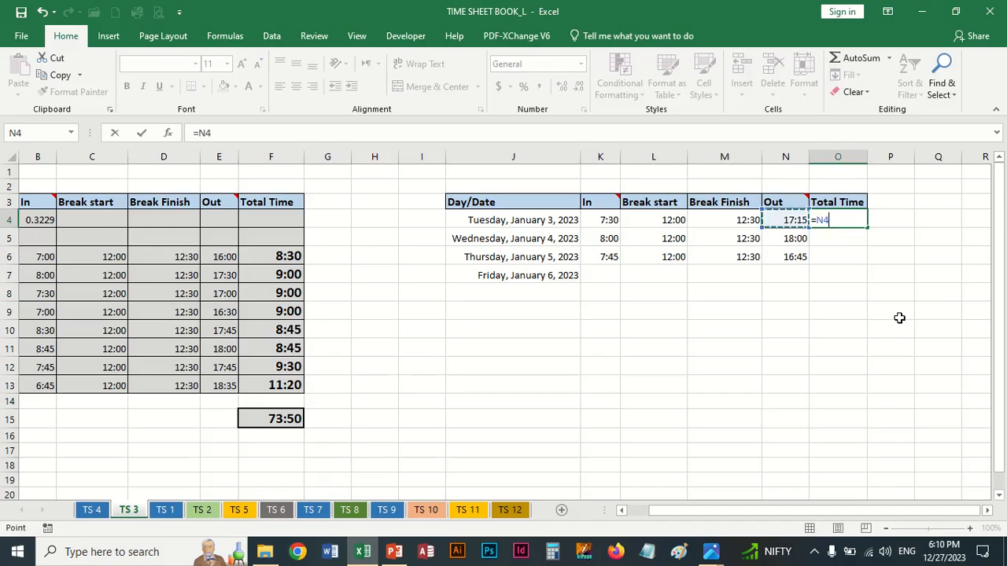
pyautogui.write('-')
pyautogui.press('Left')
pyautogui.press('Left')
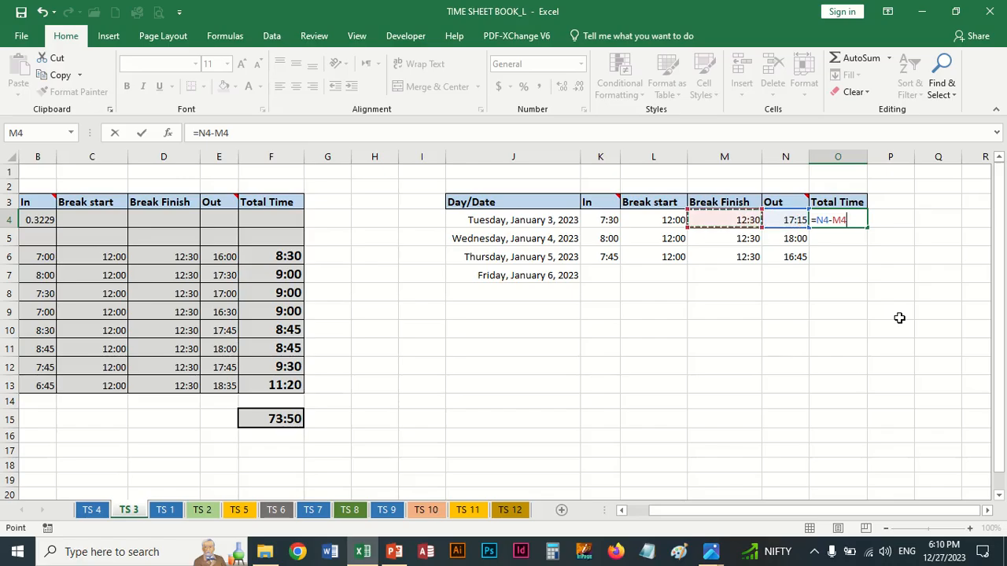
pyautogui.write('+')
pyautogui.press('Left')
pyautogui.press('Left')
pyautogui.press('Left')
pyautogui.write('-')
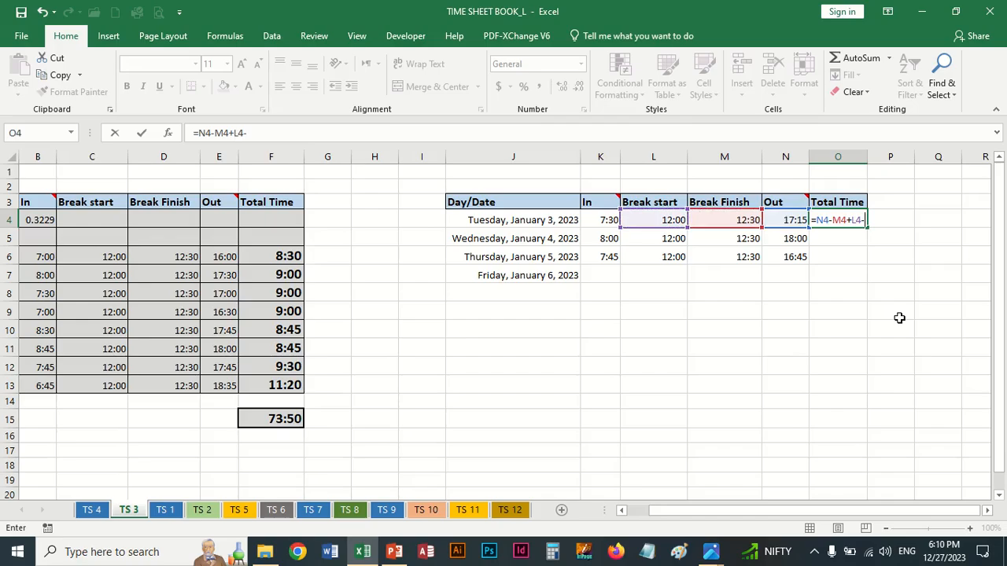
pyautogui.press('Left')
pyautogui.press('Left')
pyautogui.press('Left')
pyautogui.press('Left')
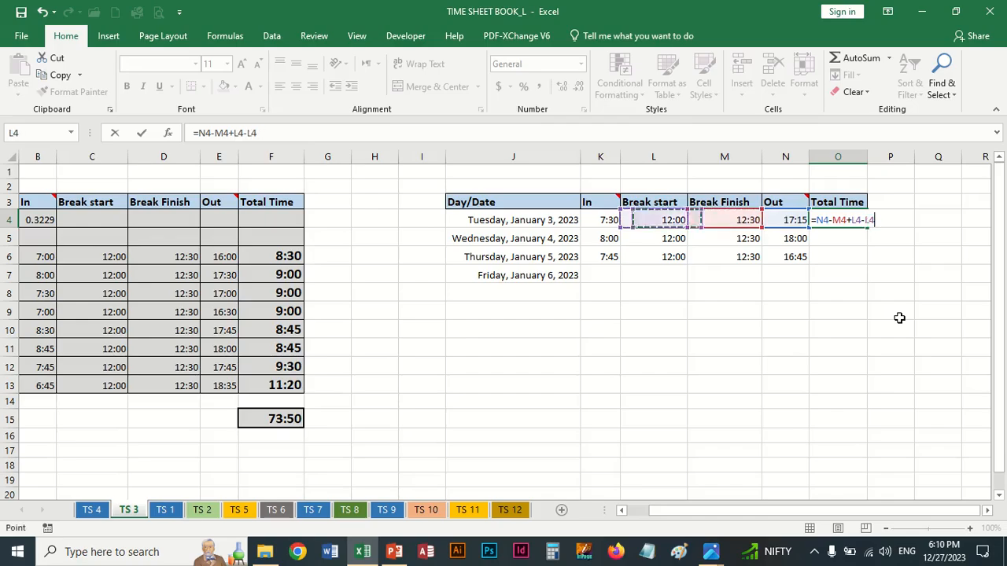
pyautogui.press('Return')
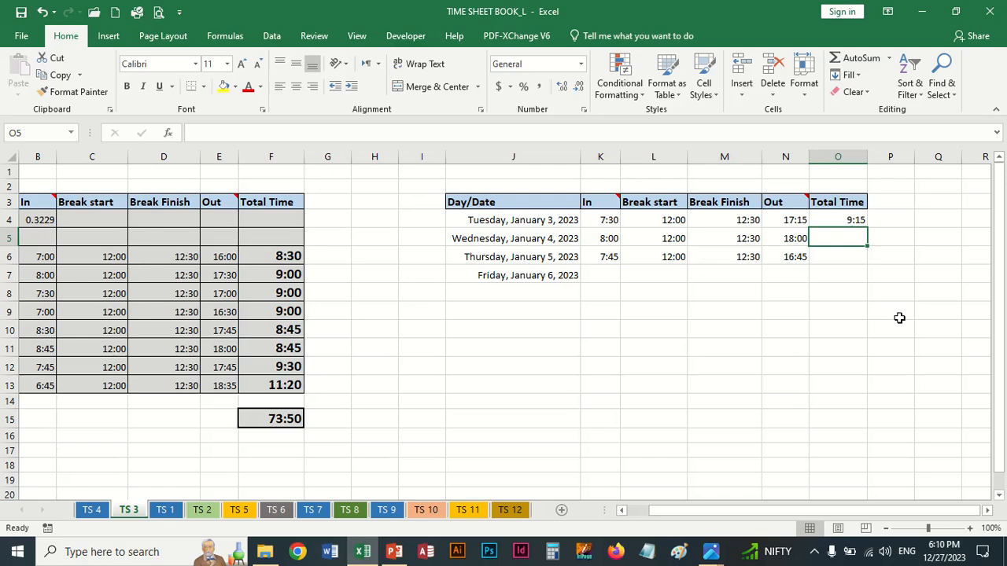
# Enter the Total Time formula =N5-M5+L5-K5 in O5 for Wednesday, January 4
pyautogui.write('=')
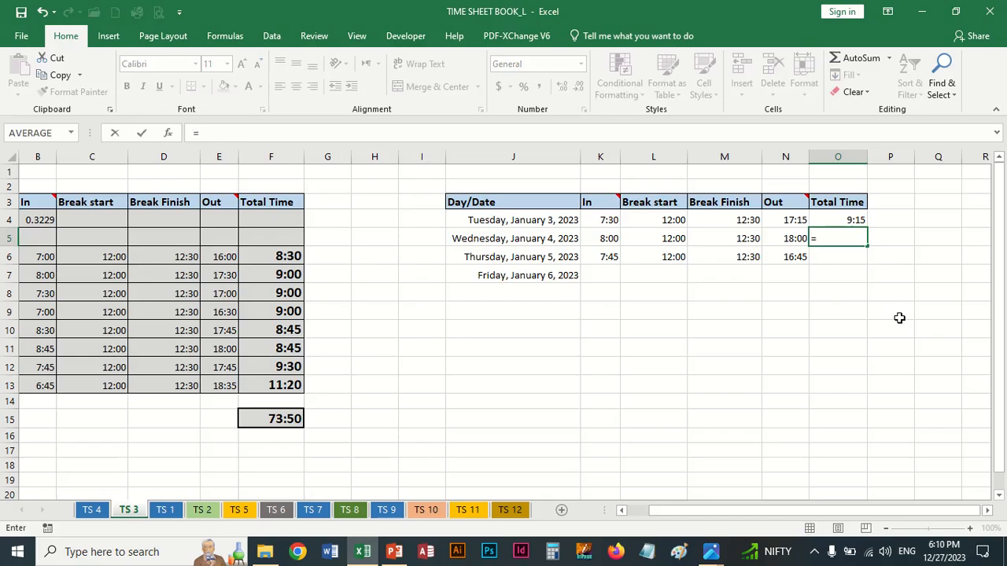
pyautogui.press('Left')
pyautogui.write('-')
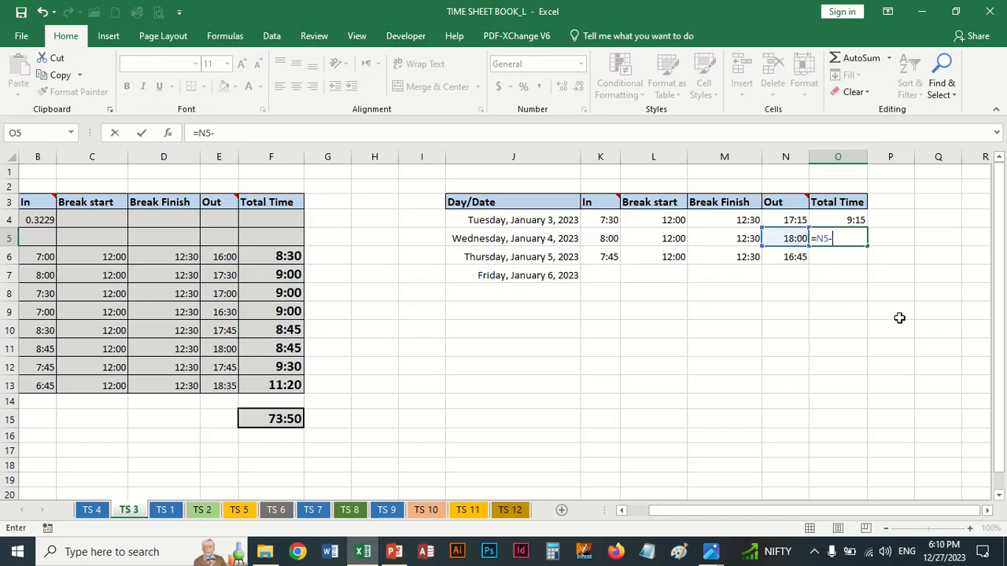
pyautogui.press('Left')
pyautogui.press('Left')
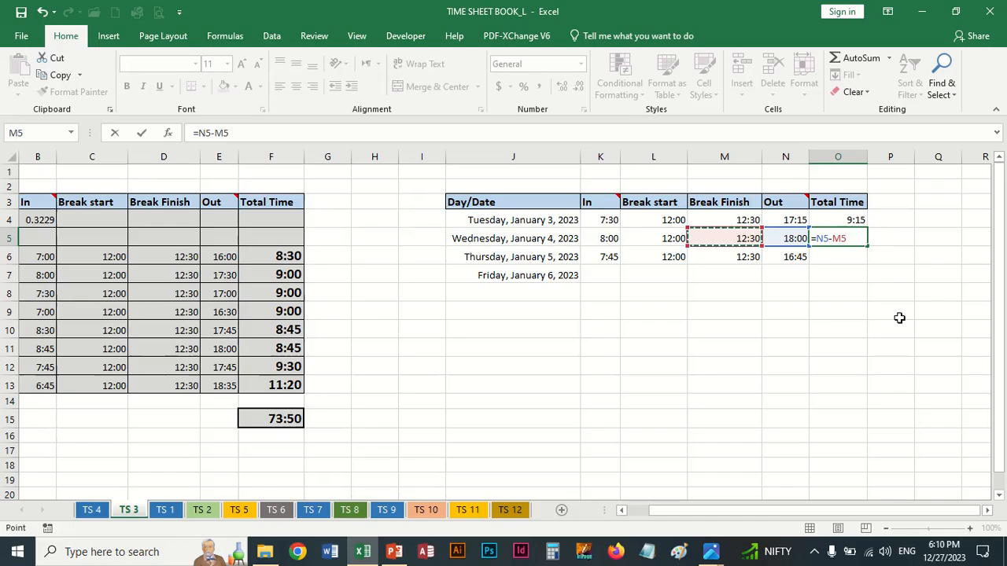
pyautogui.write('+')
pyautogui.press('Left')
pyautogui.press('Left')
pyautogui.press('Left')
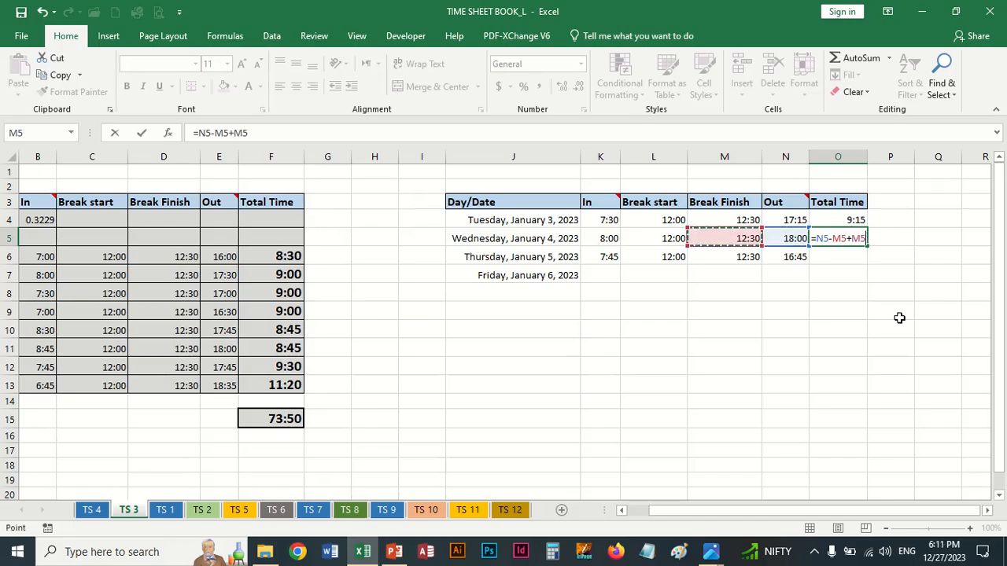
pyautogui.write('-')
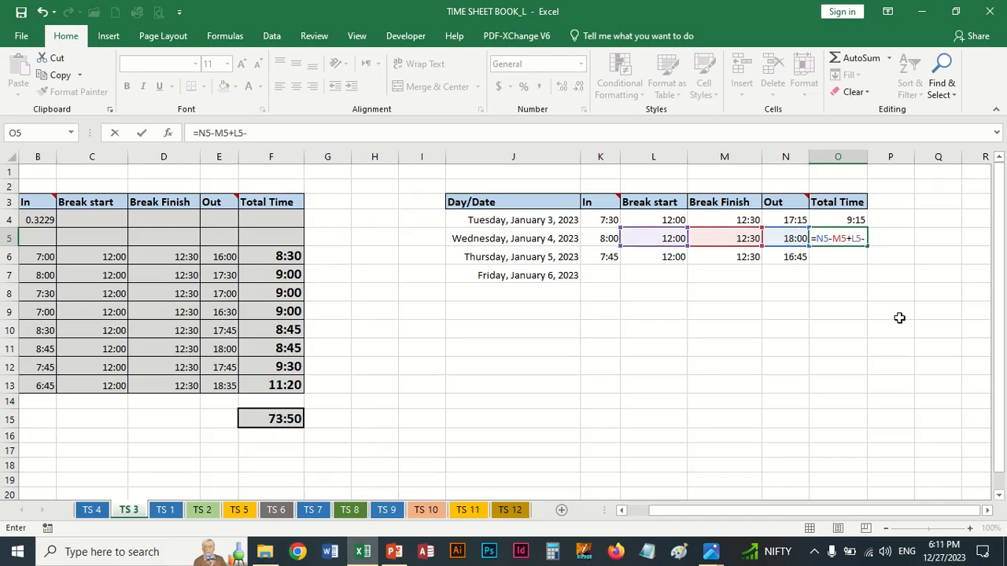
pyautogui.press('Left')
pyautogui.press('Left')
pyautogui.press('Left')
pyautogui.press('Left')
pyautogui.press('Return')
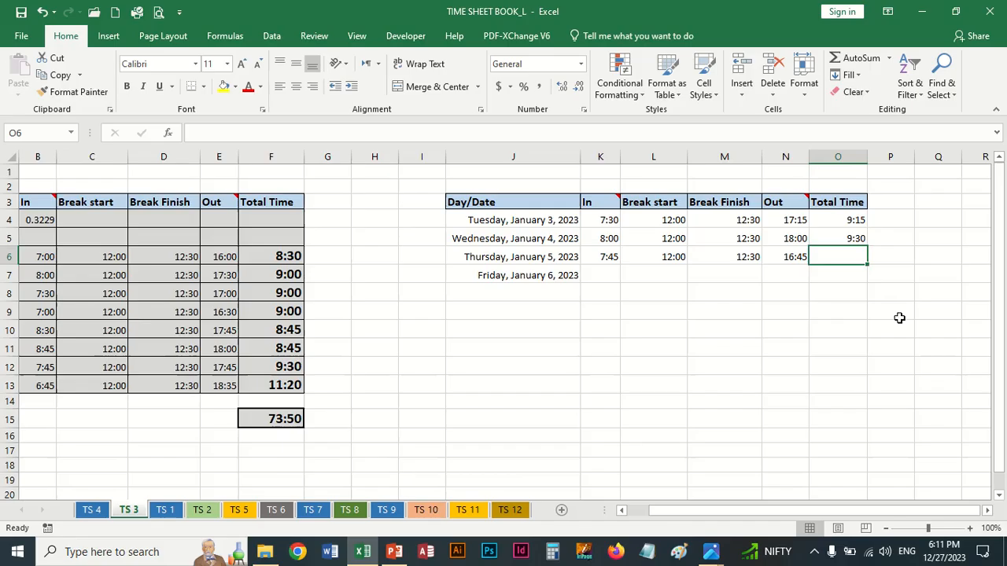
# Fill the Total Time formula from O5 down to O7, and replace O7 with the sum =SUM(O4:O6)
pyautogui.click(830, 240)
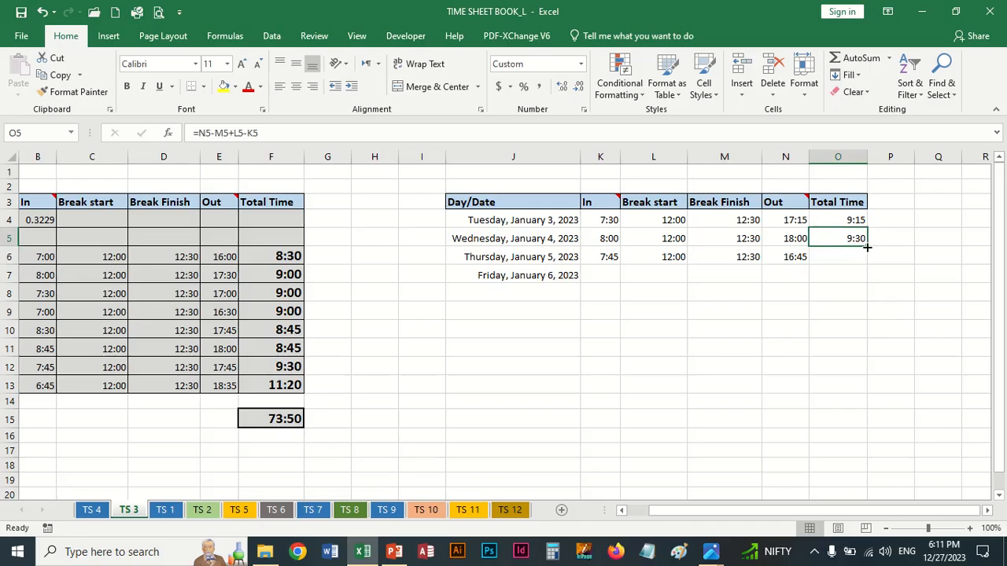
pyautogui.moveTo(866, 247); pyautogui.dragTo(865, 282)
pyautogui.click(841, 277)
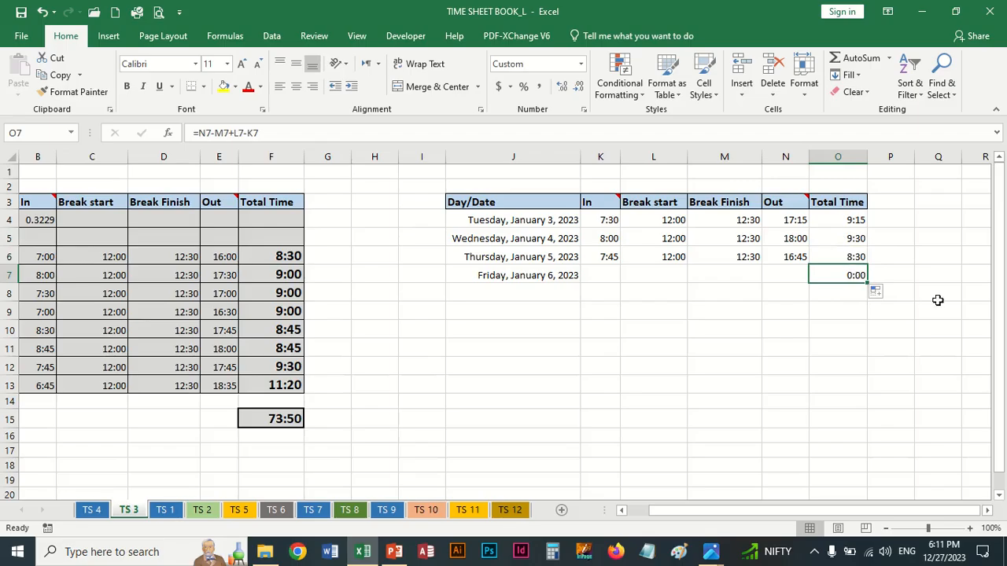
pyautogui.hotkey('alt', '=')
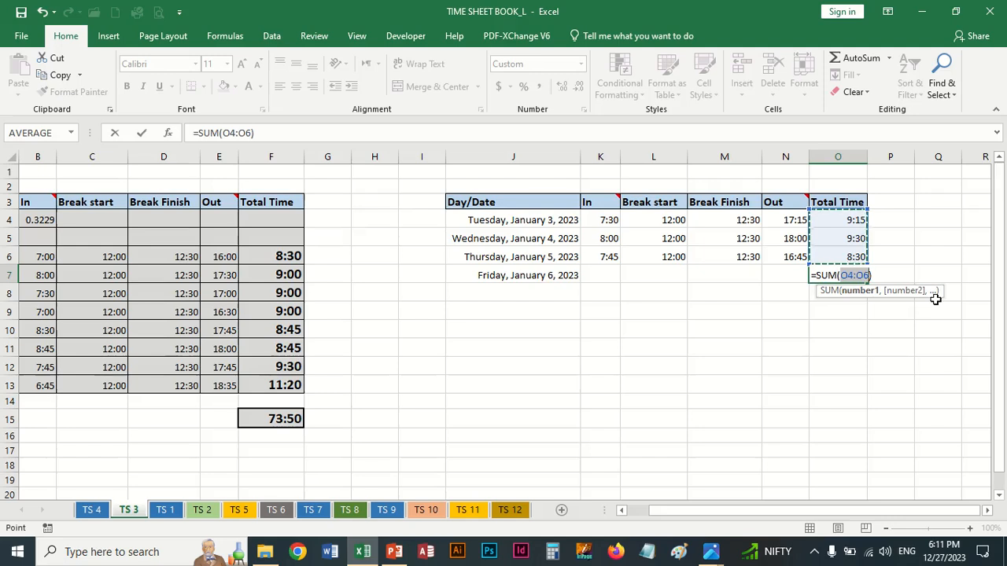
pyautogui.press('Return')
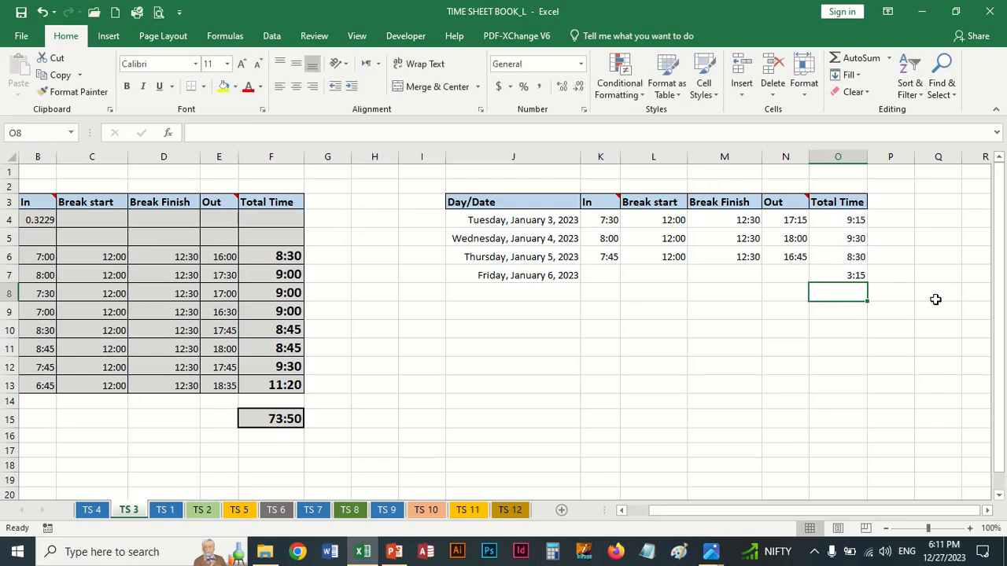
# Format the total in O7 with the custom number format [h]:mm
pyautogui.click(844, 277)
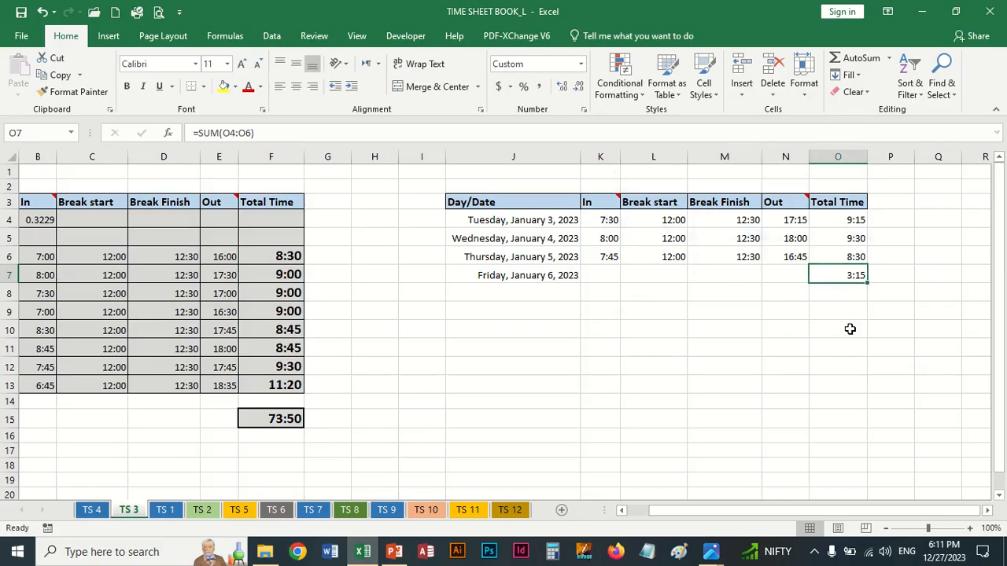
pyautogui.hotkey('ctrl', '1')
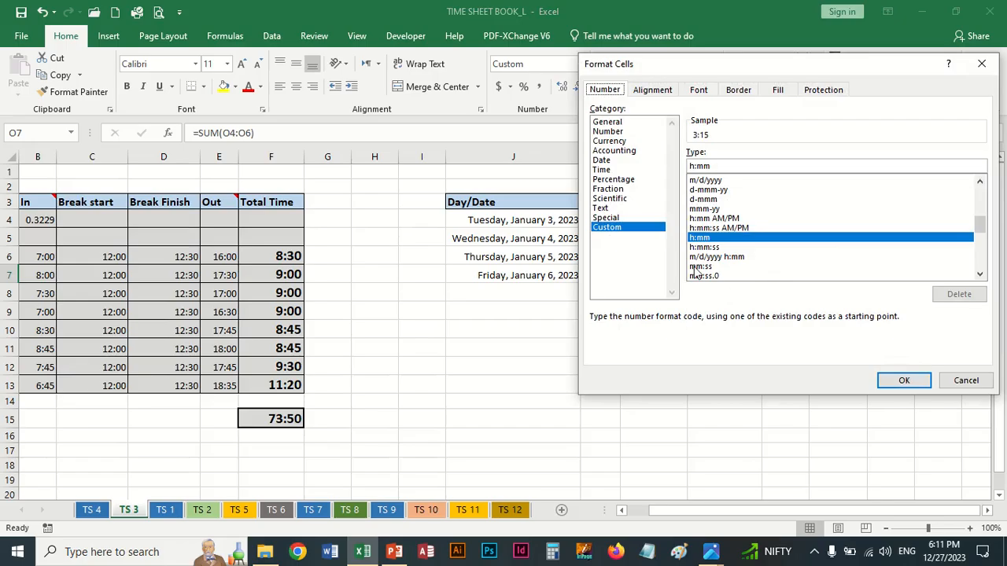
pyautogui.moveTo(770, 70); pyautogui.dragTo(400, 71)
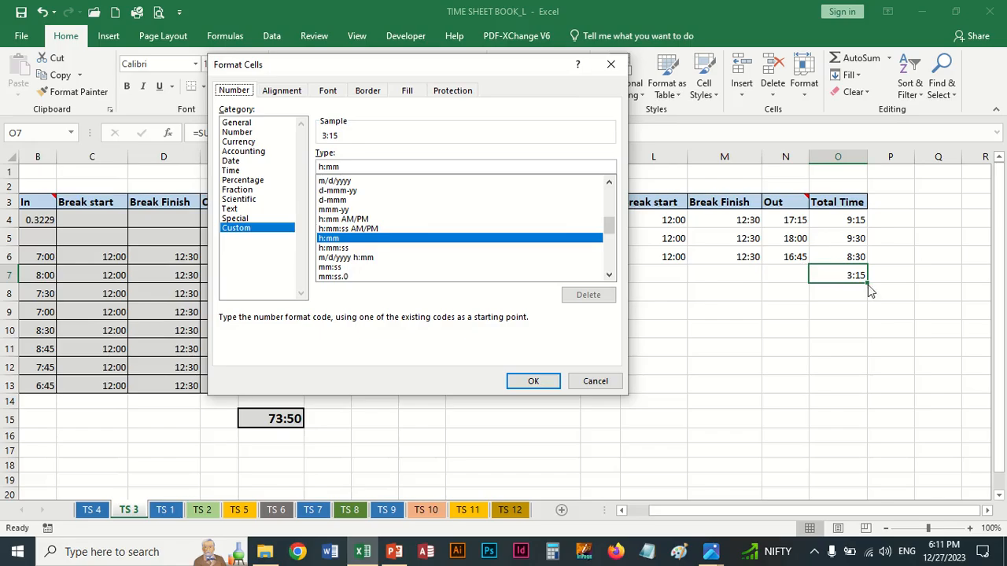
pyautogui.click(236, 171)
pyautogui.click(236, 227)
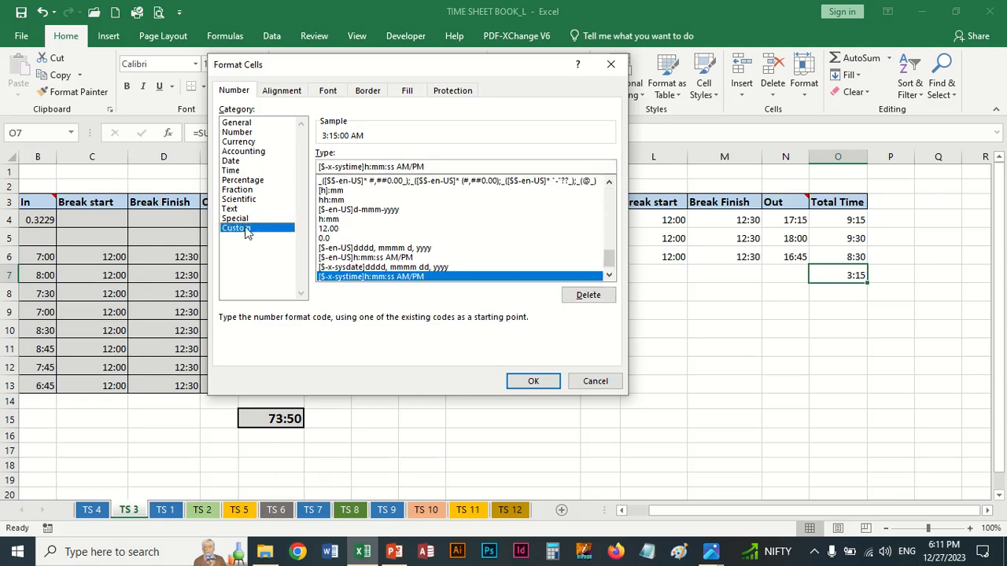
pyautogui.scroll(-1, 607, 264)
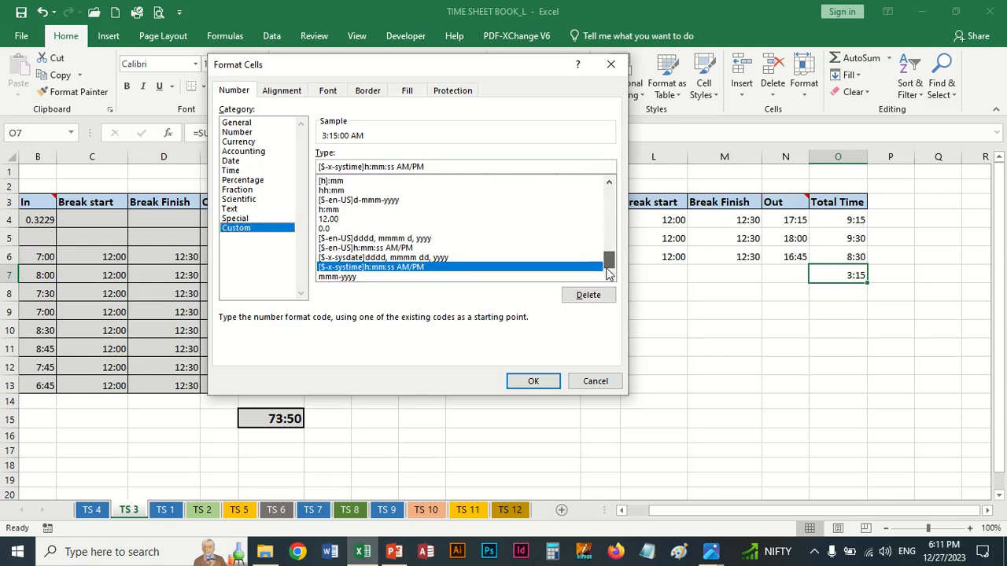
pyautogui.click(330, 181)
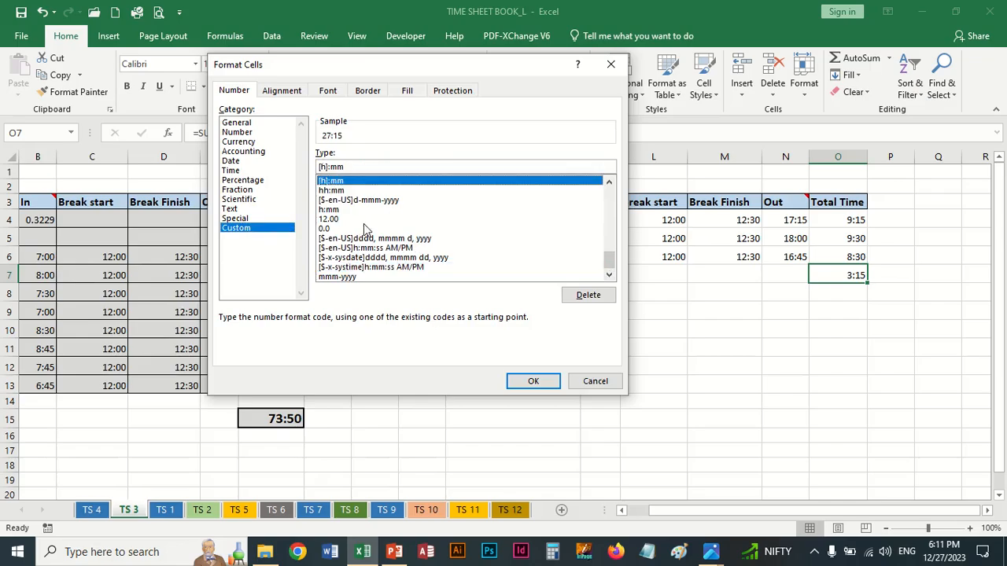
pyautogui.click(530, 381)
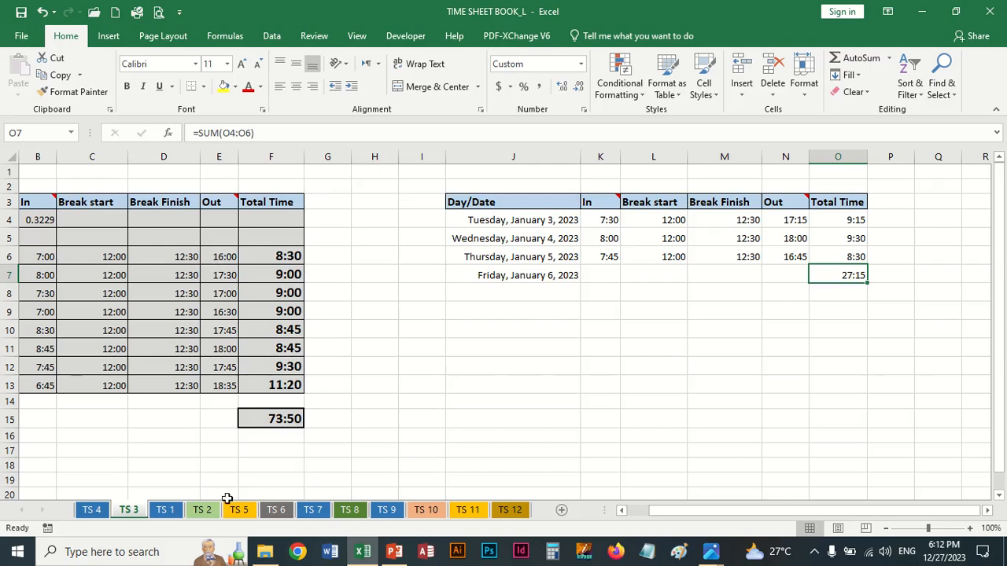
# Go to sheet TS 1 and examine the total hours in F14 and the rate per hour in F15
pyautogui.click(166, 510)
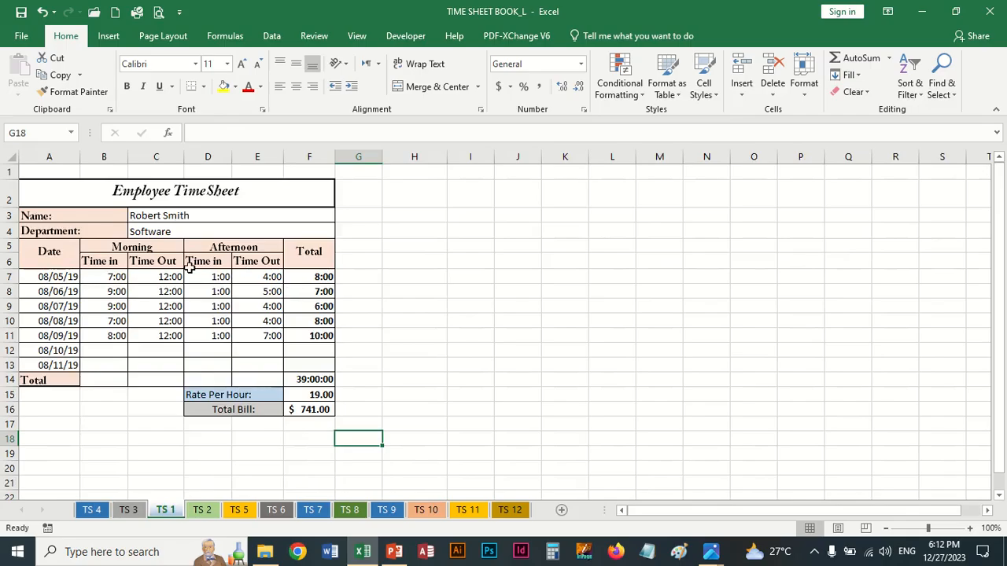
pyautogui.click(302, 383)
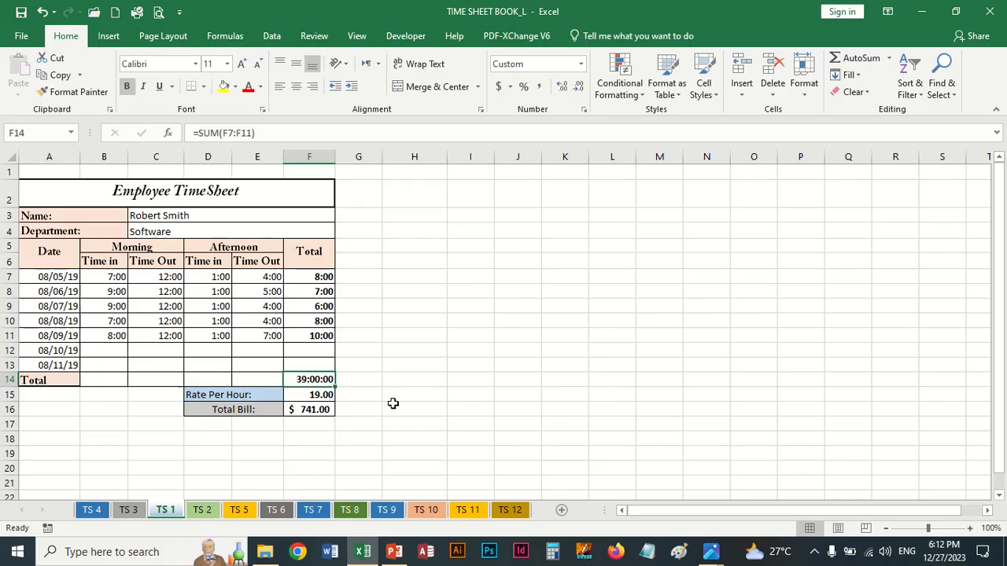
pyautogui.click(303, 395)
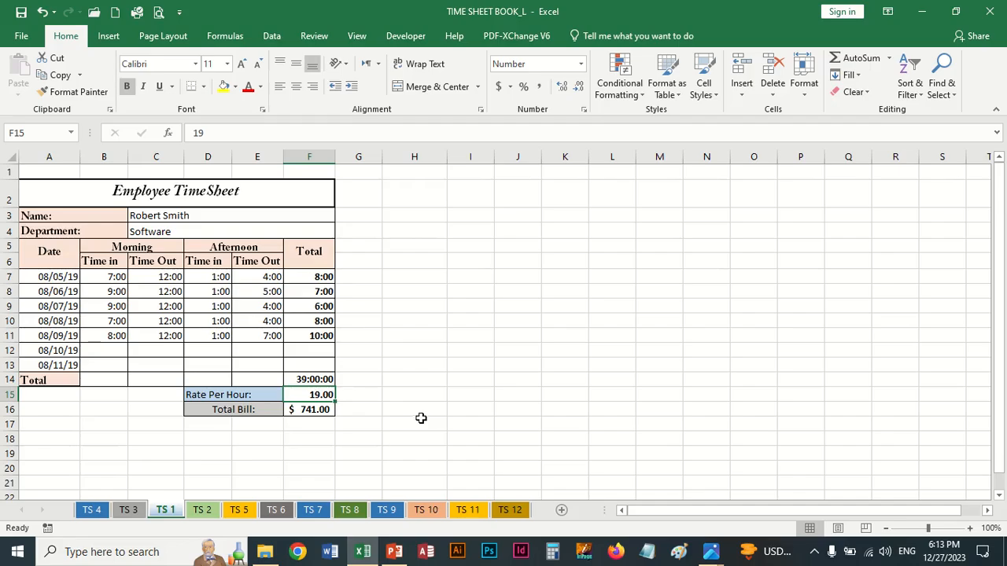
# Enter the total bill formula =F14*F15*24 in G16 from the total hours and the rate per hour
pyautogui.click(370, 410)
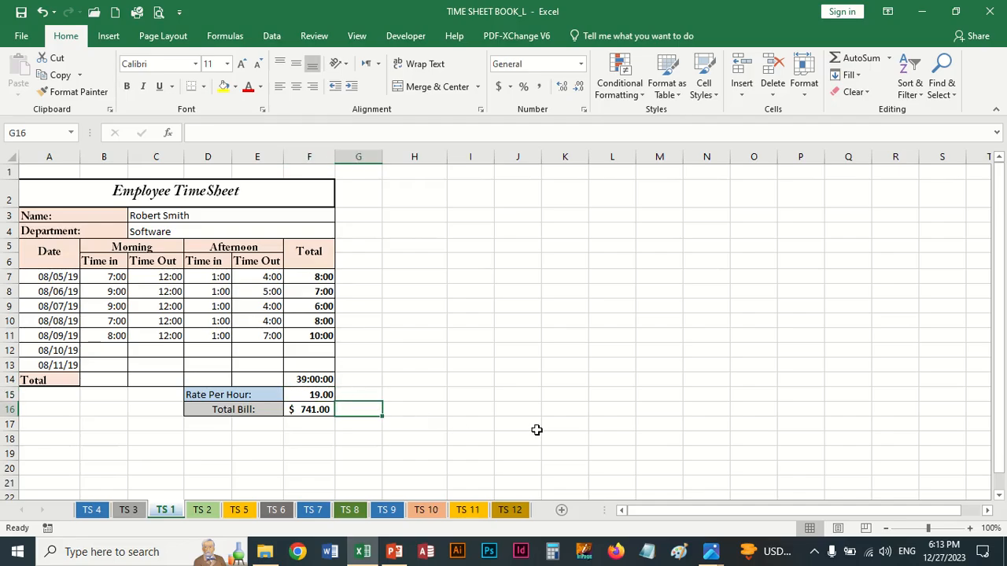
pyautogui.write('=')
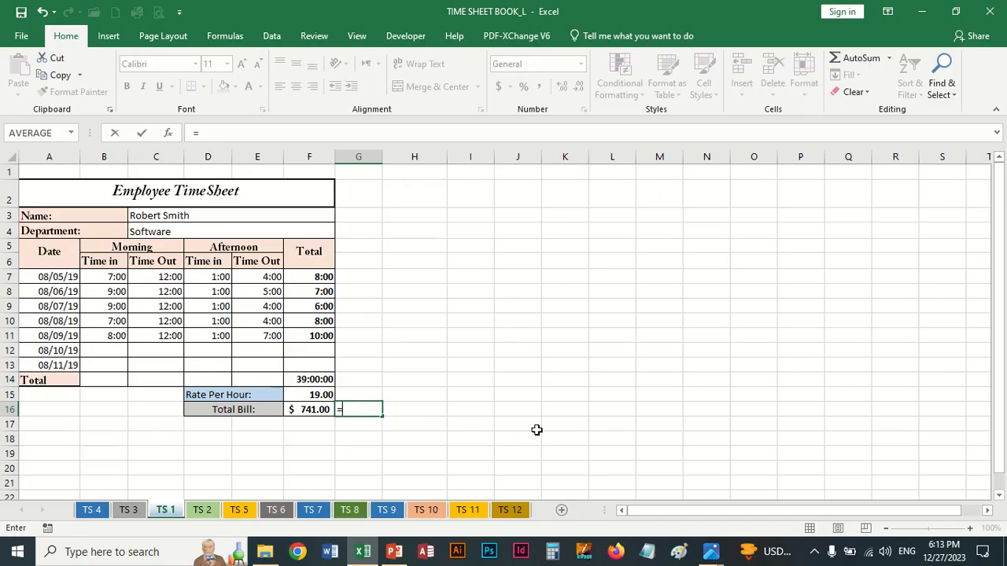
pyautogui.press('Up')
pyautogui.press('Up')
pyautogui.press('Left')
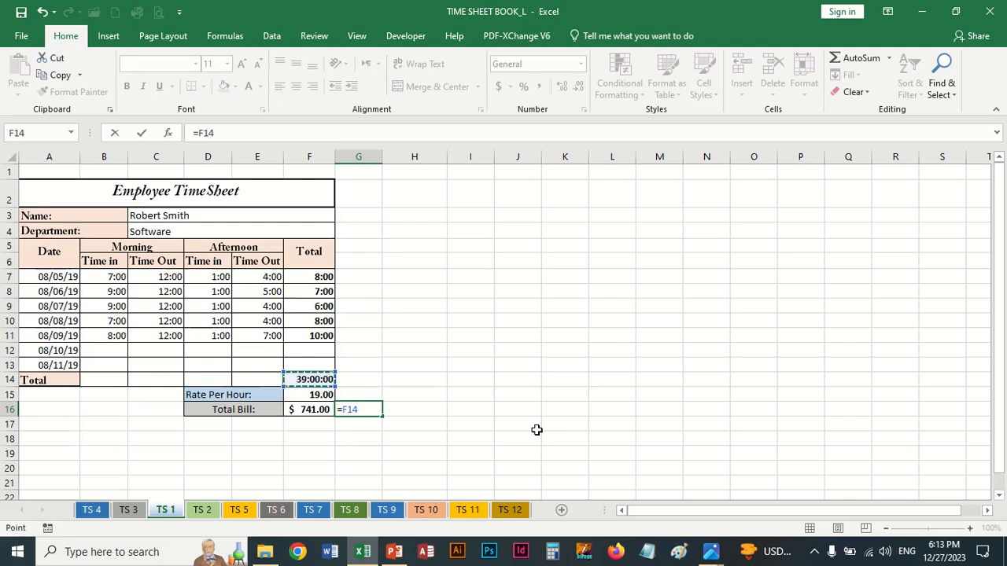
pyautogui.write('*')
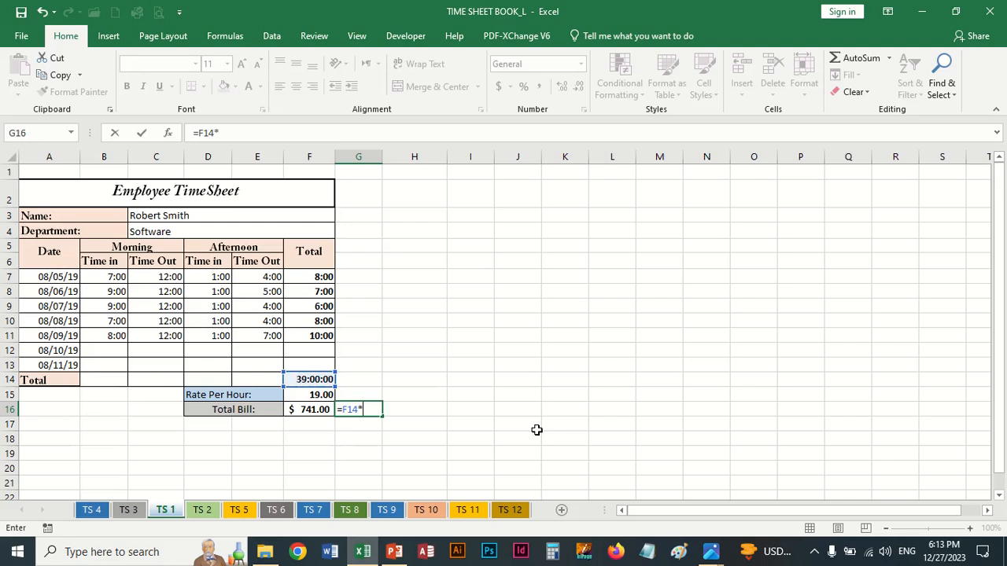
pyautogui.press('Left')
pyautogui.press('Up')
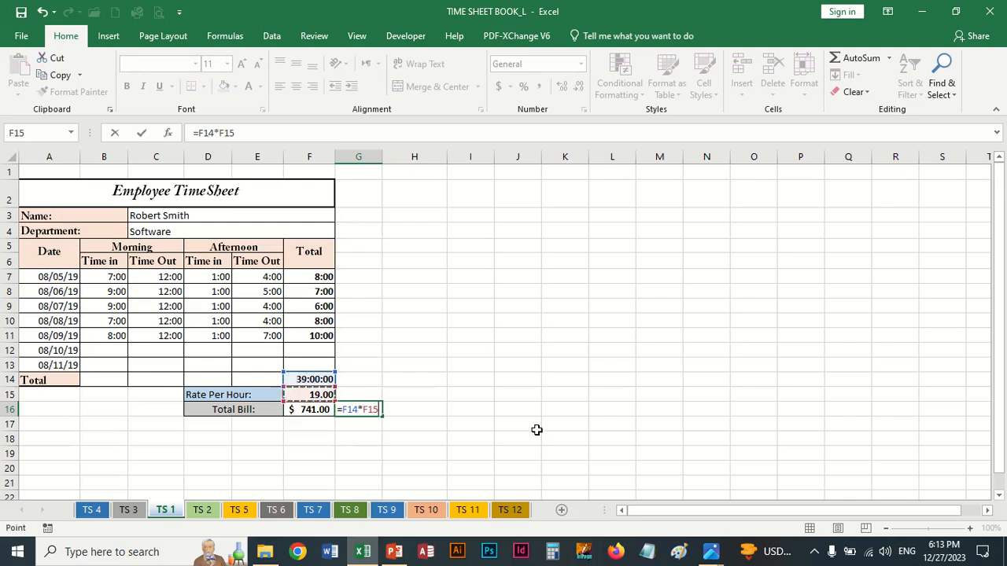
pyautogui.write('*24')
pyautogui.press('Return')
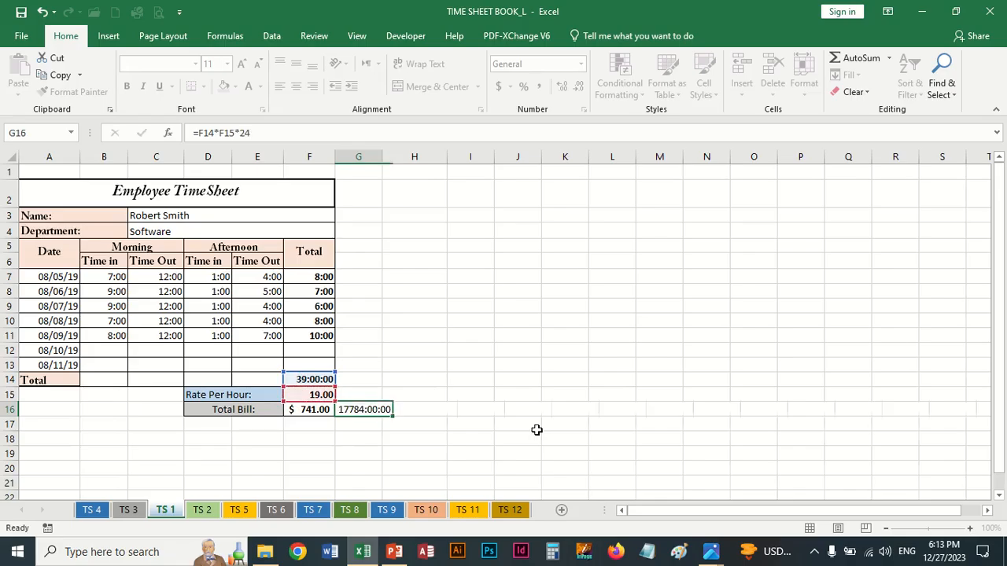
# Apply the $ English (United States) accounting format to G16 and switch it to £ English (United Kingdom)
pyautogui.click(357, 410)
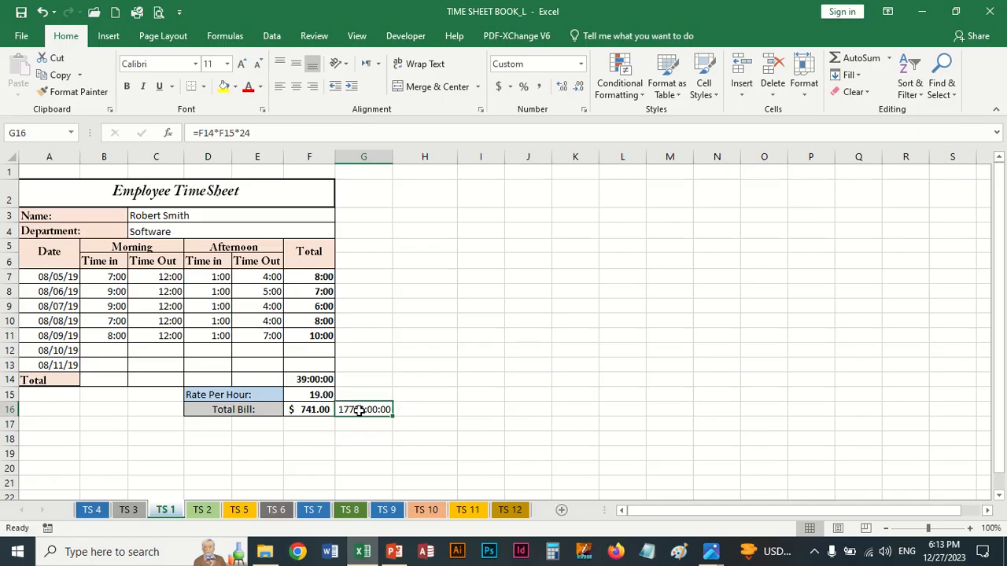
pyautogui.click(320, 381)
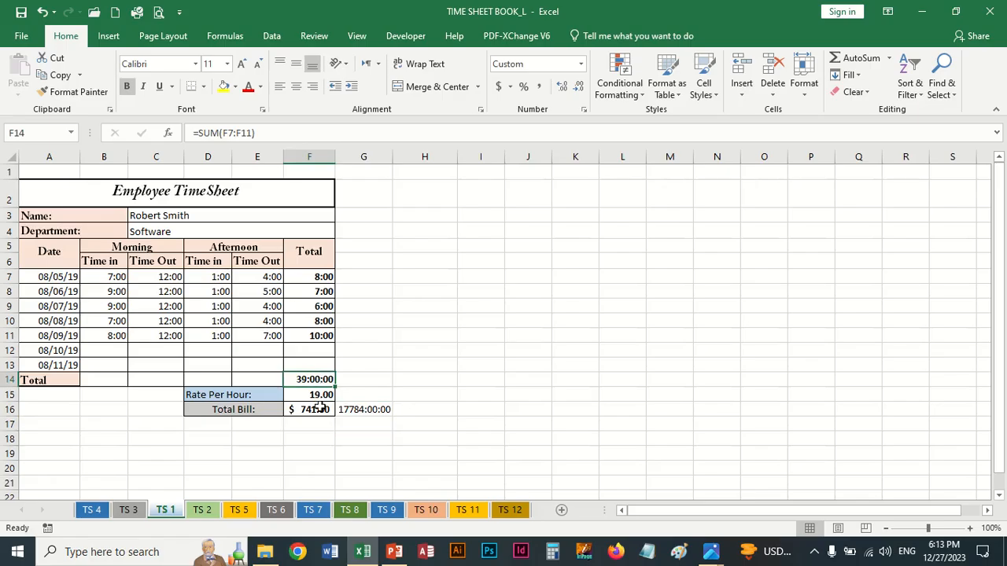
pyautogui.click(360, 409)
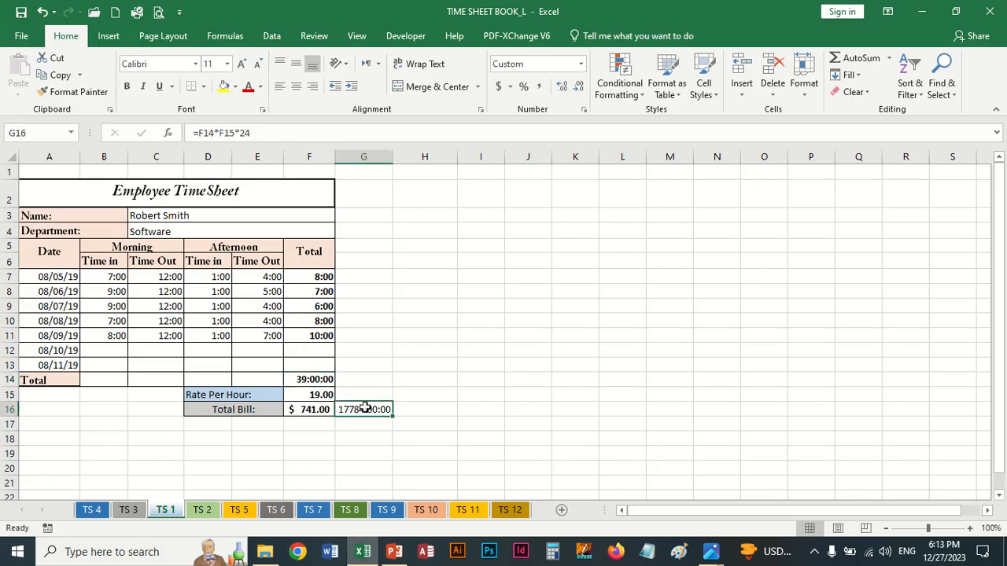
pyautogui.click(509, 86)
pyautogui.click(525, 108)
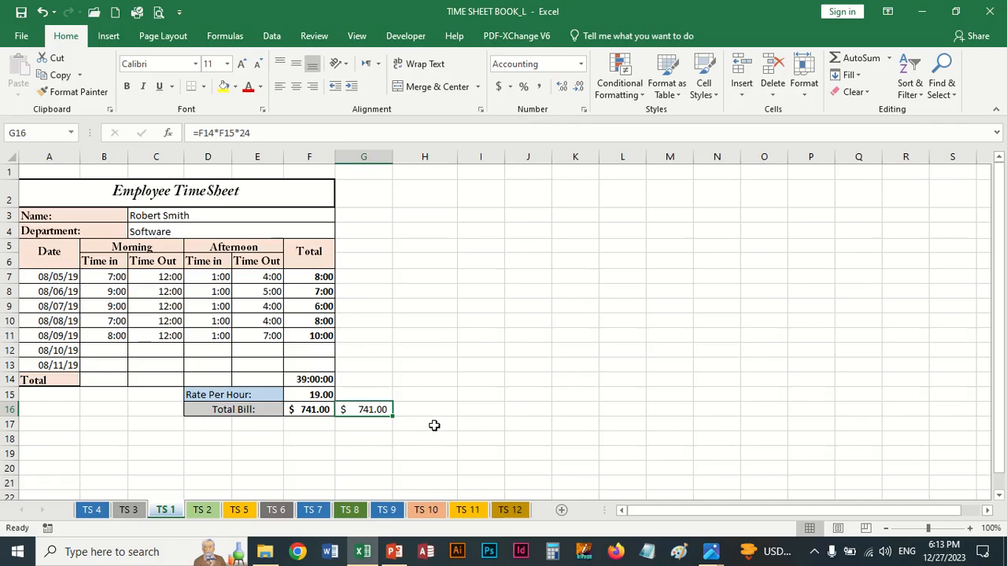
pyautogui.click(509, 86)
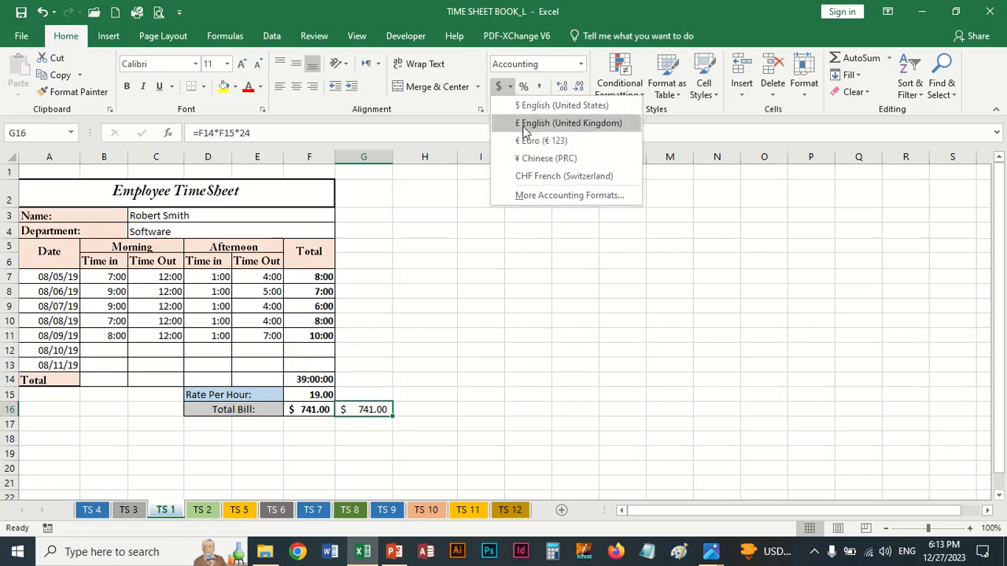
pyautogui.click(526, 124)
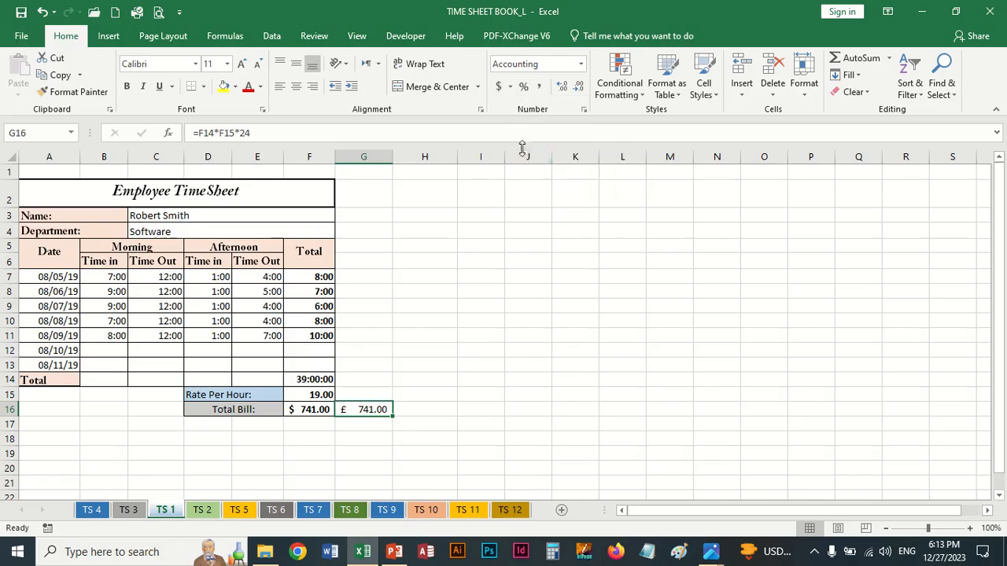
# Enter =F14*F15 without the 24 multiplier in H16 and apply the dollar accounting format to it
pyautogui.click(427, 409)
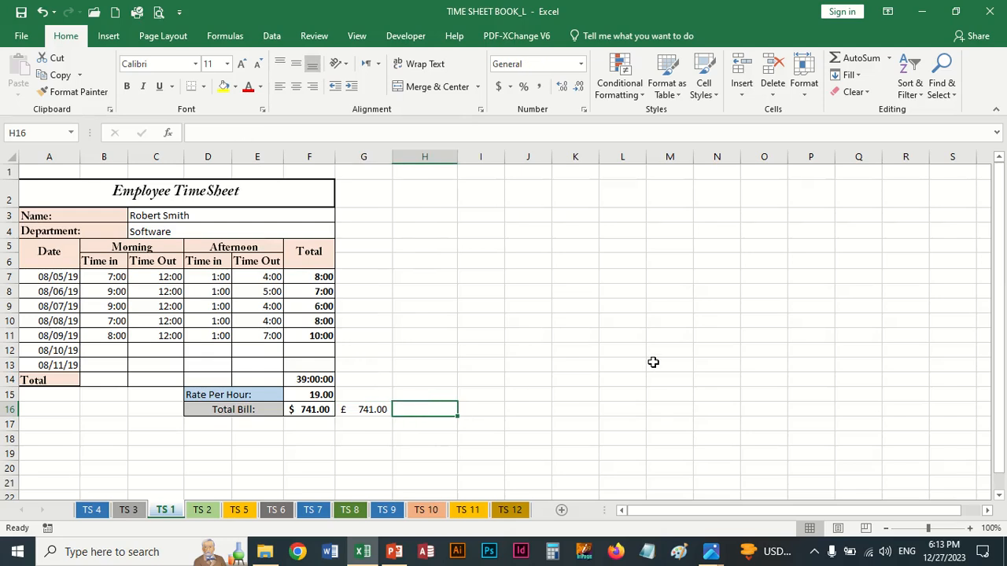
pyautogui.write('=')
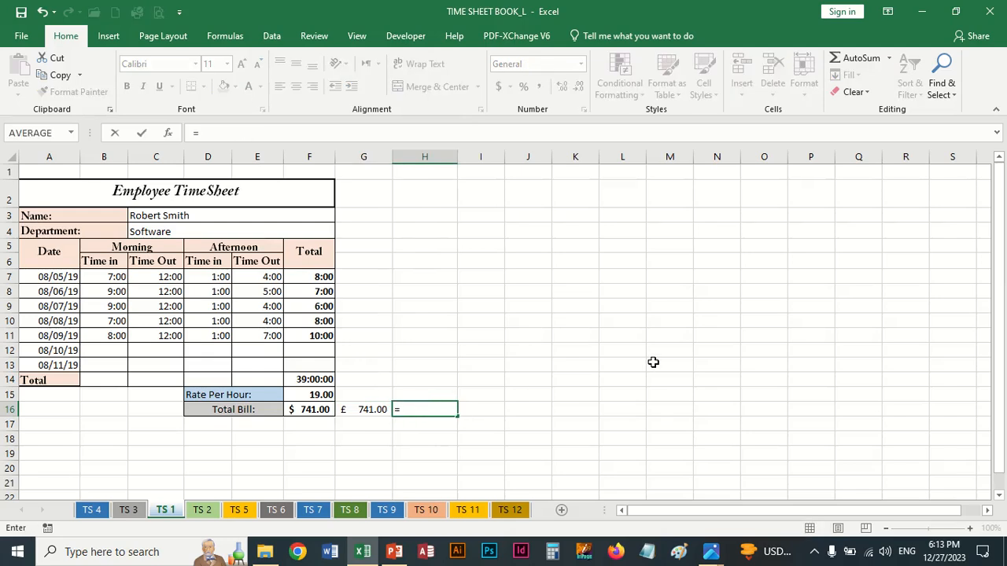
pyautogui.press('Left')
pyautogui.press('Left')
pyautogui.press('Up')
pyautogui.press('Up')
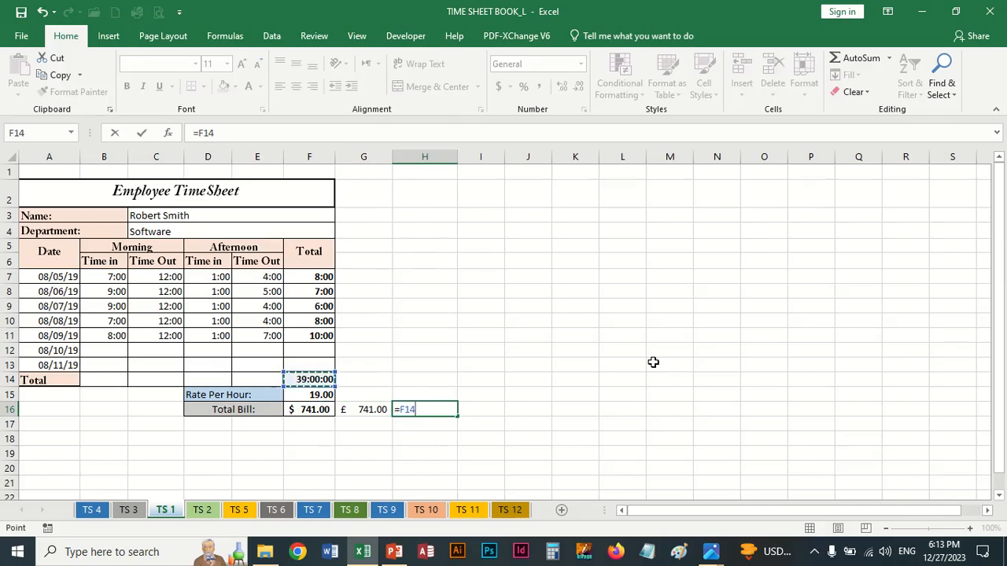
pyautogui.write('*')
pyautogui.press('Left')
pyautogui.press('Left')
pyautogui.press('Up')
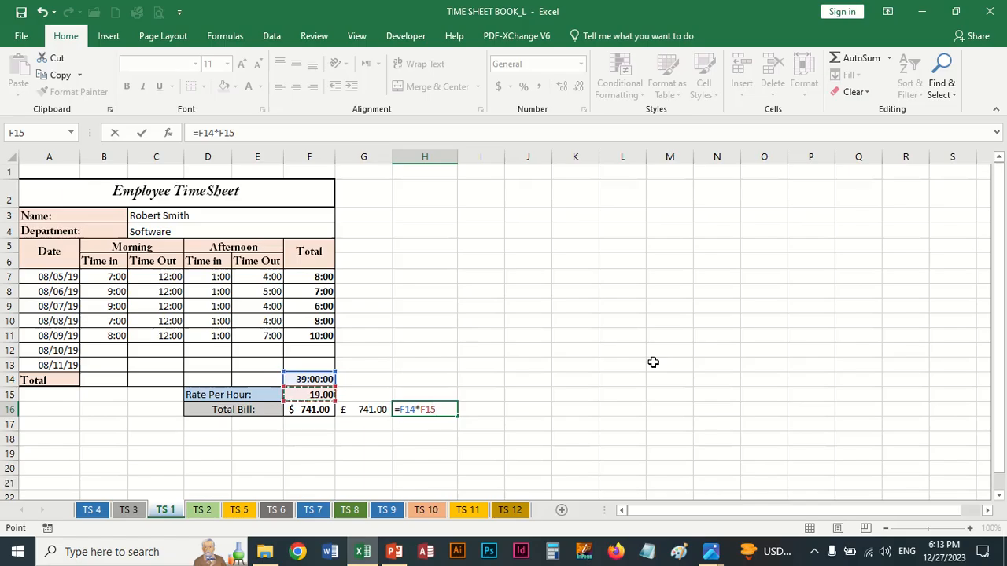
pyautogui.press('Return')
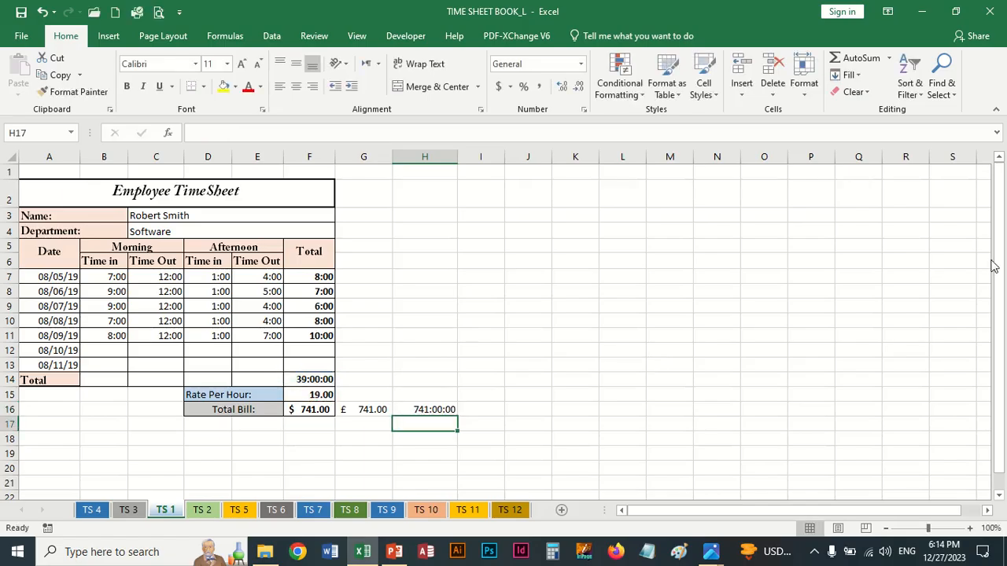
pyautogui.click(450, 411)
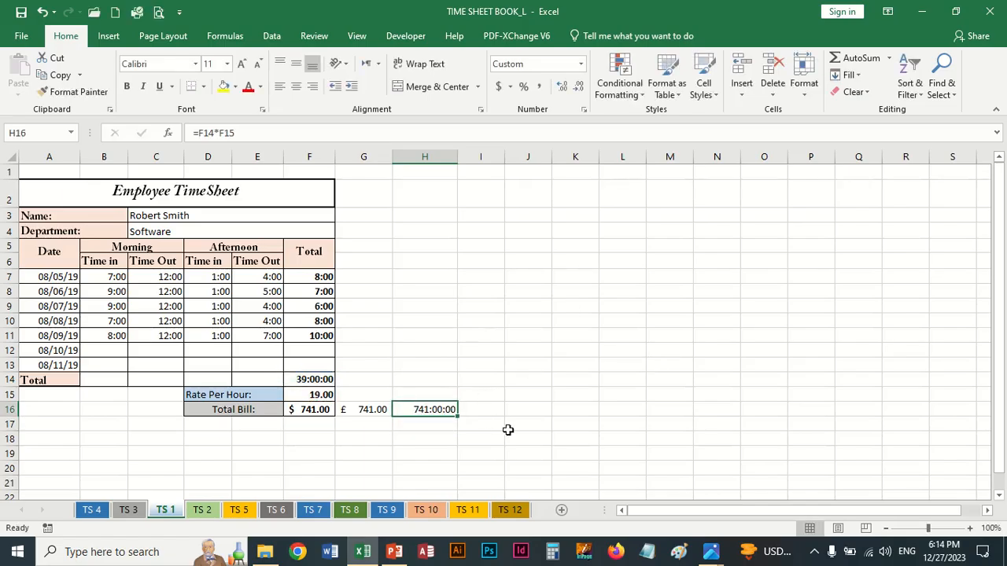
pyautogui.click(497, 87)
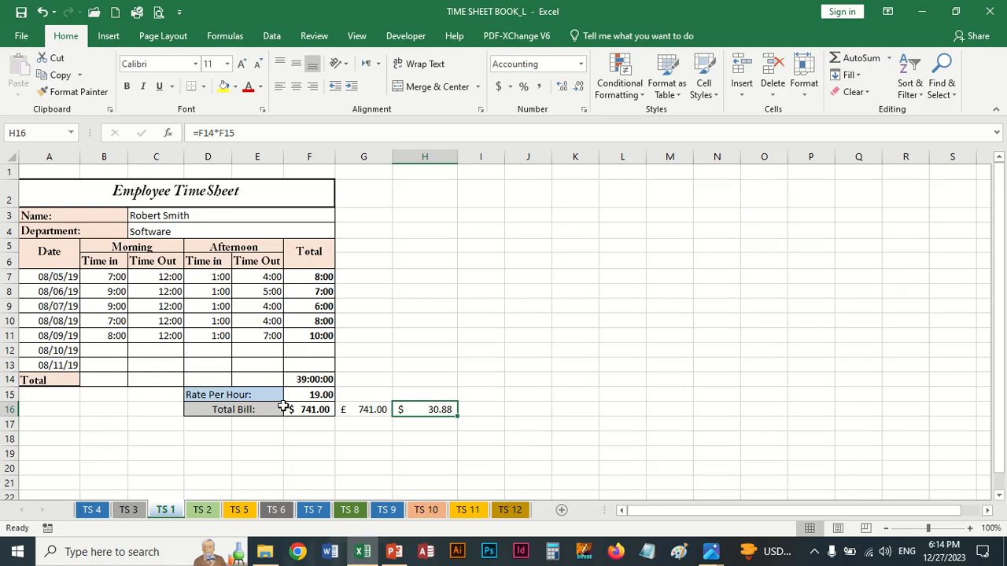
# View sheet TS 2, switch to File Explorer and open 2-Ms Excel Assignments > 5-Time Sheets by way of the desktop shortcut Std-TLCC Syllabas-2023
pyautogui.click(203, 511)
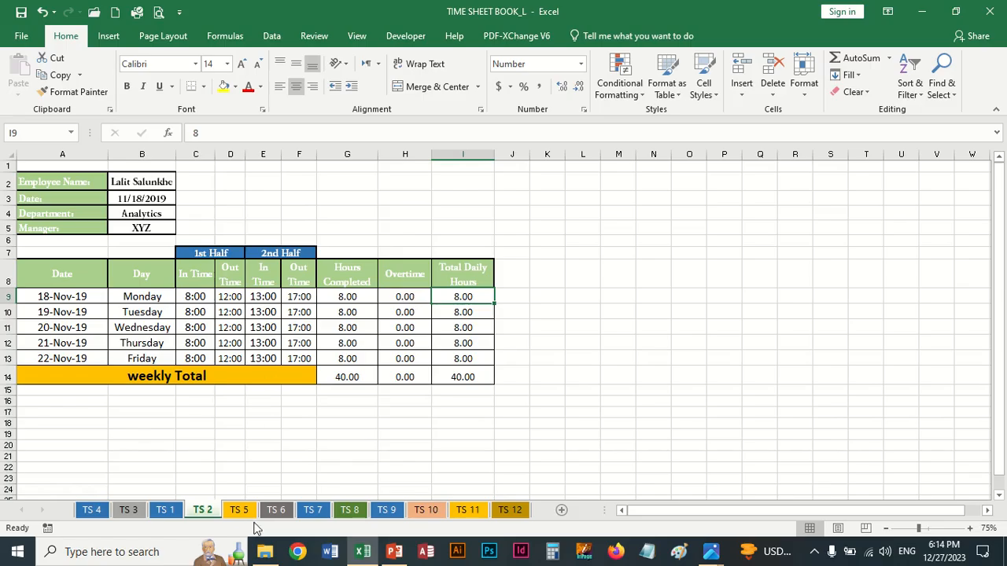
pyautogui.click(264, 551)
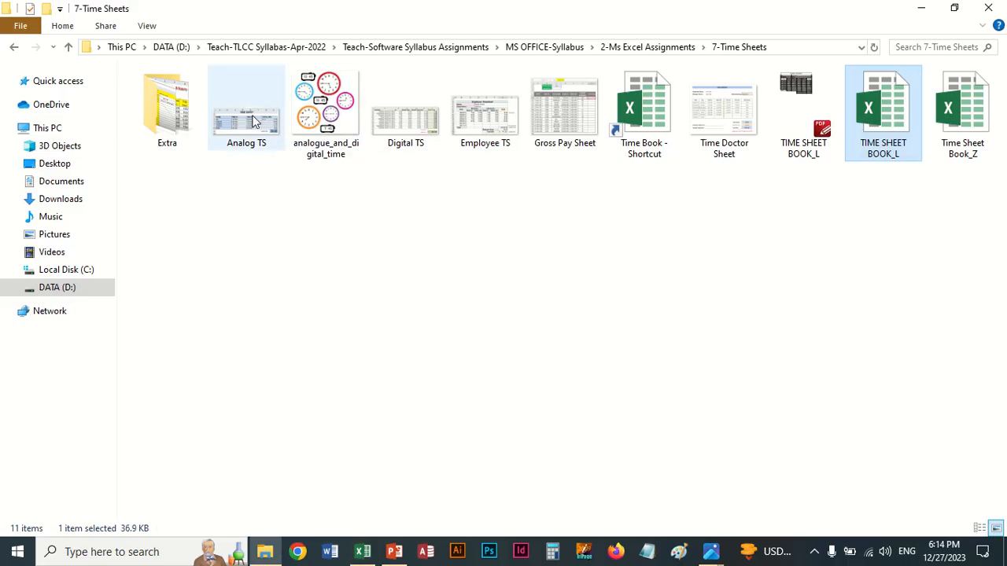
pyautogui.click(47, 165)
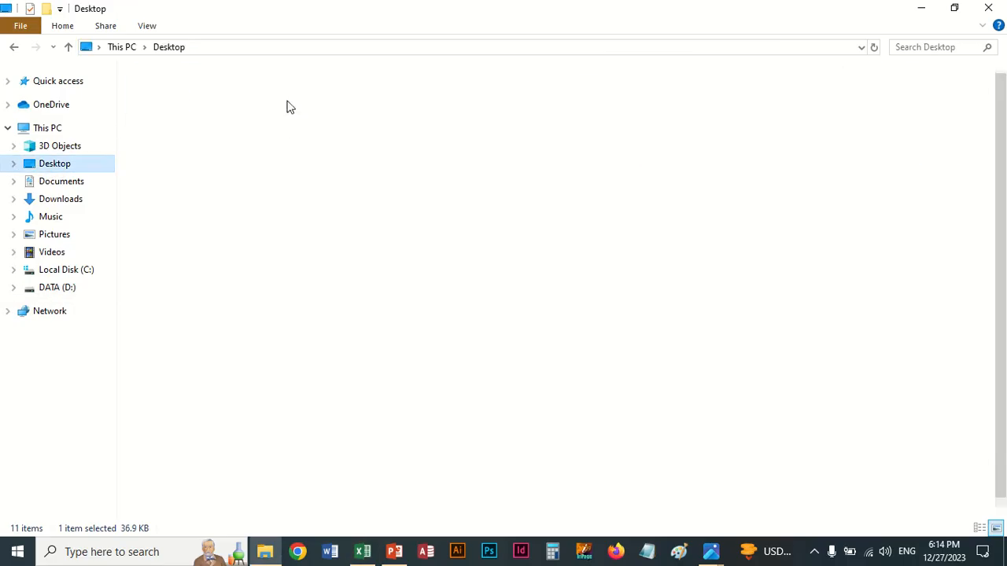
pyautogui.click(171, 495)
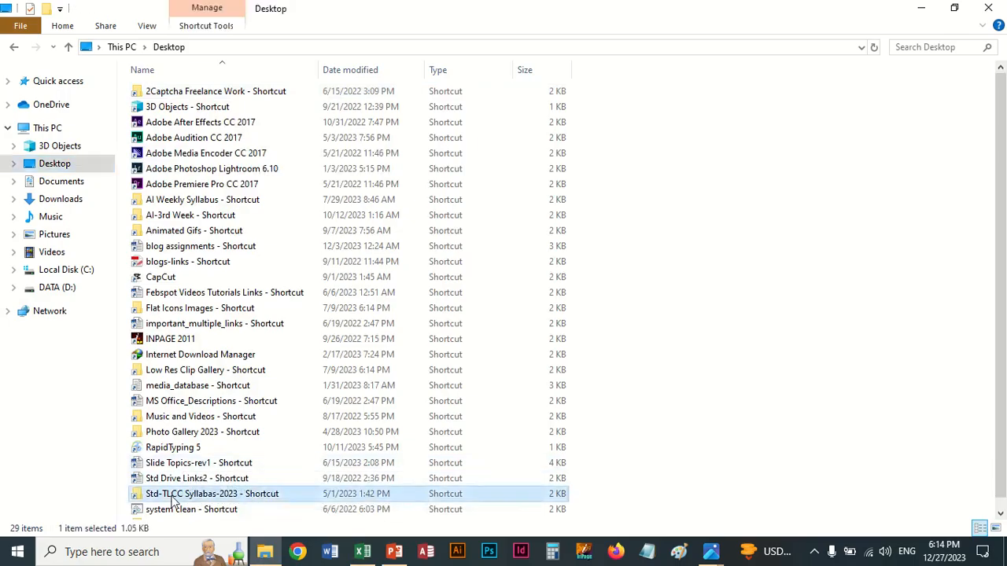
pyautogui.doubleClick(171, 495)
pyautogui.doubleClick(220, 98)
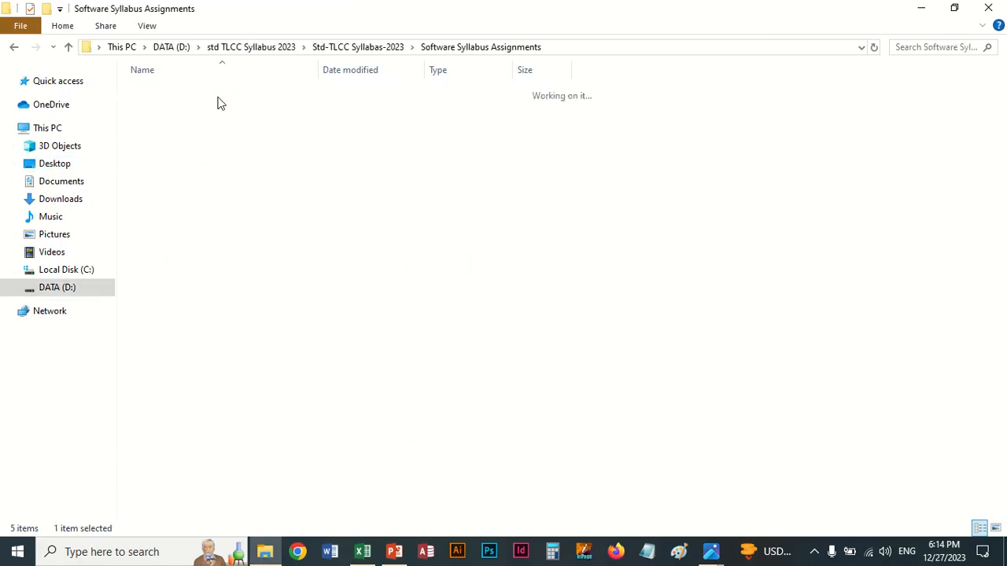
pyautogui.doubleClick(184, 153)
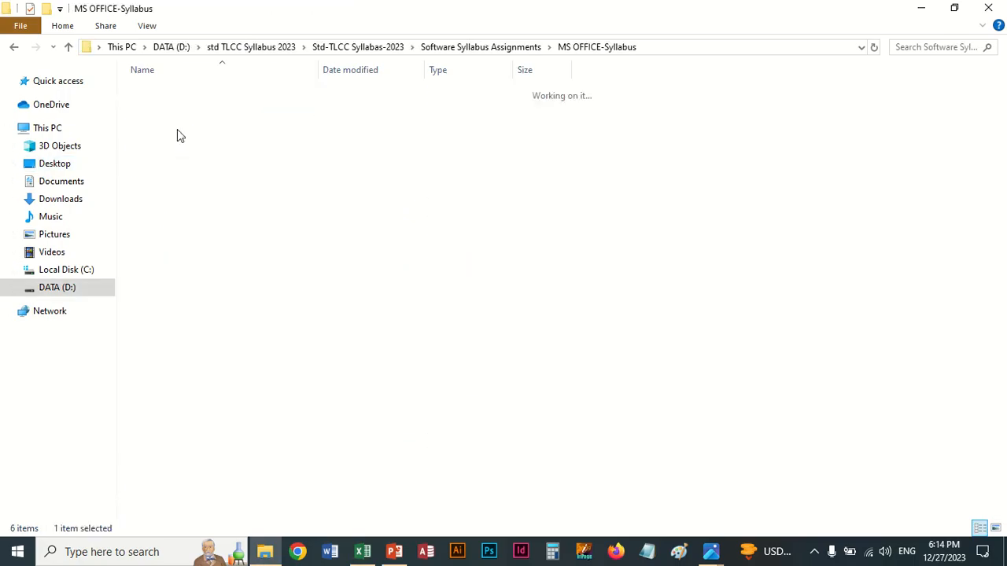
pyautogui.doubleClick(184, 106)
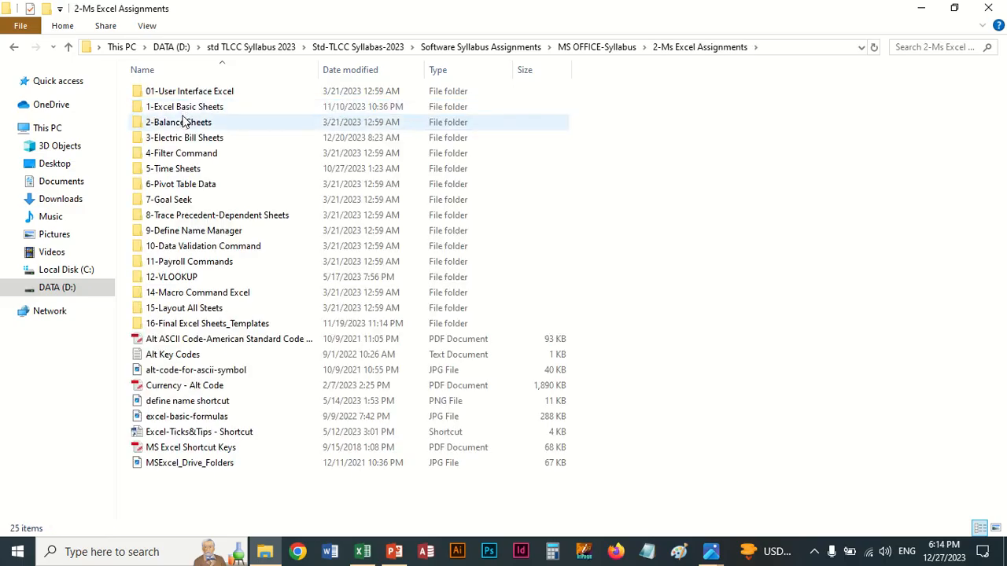
pyautogui.doubleClick(214, 168)
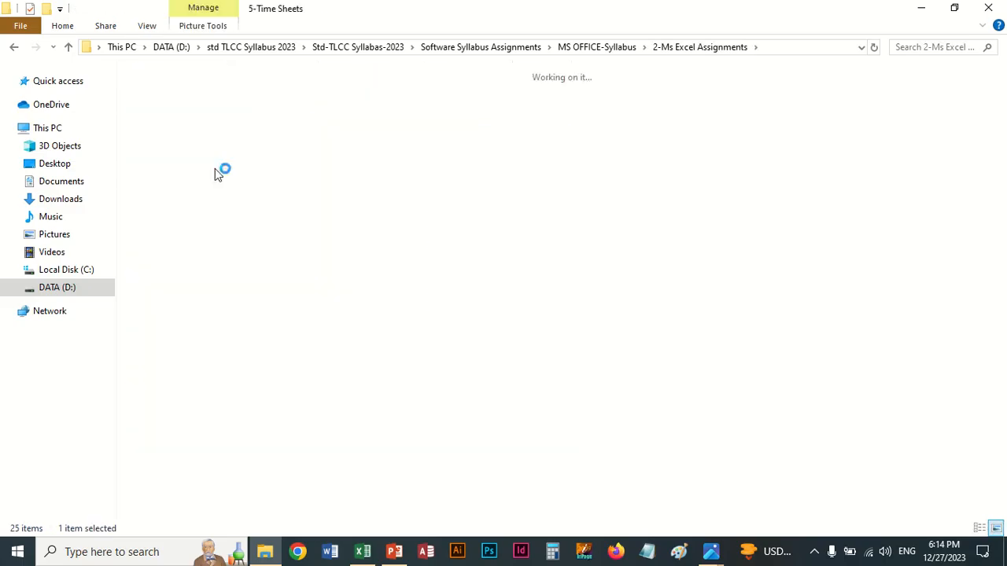
# Examine the time sheet images from Analog TS to Time Doctor Sheet for their total-hours and pay formulas, and close the image viewer
pyautogui.doubleClick(173, 140)
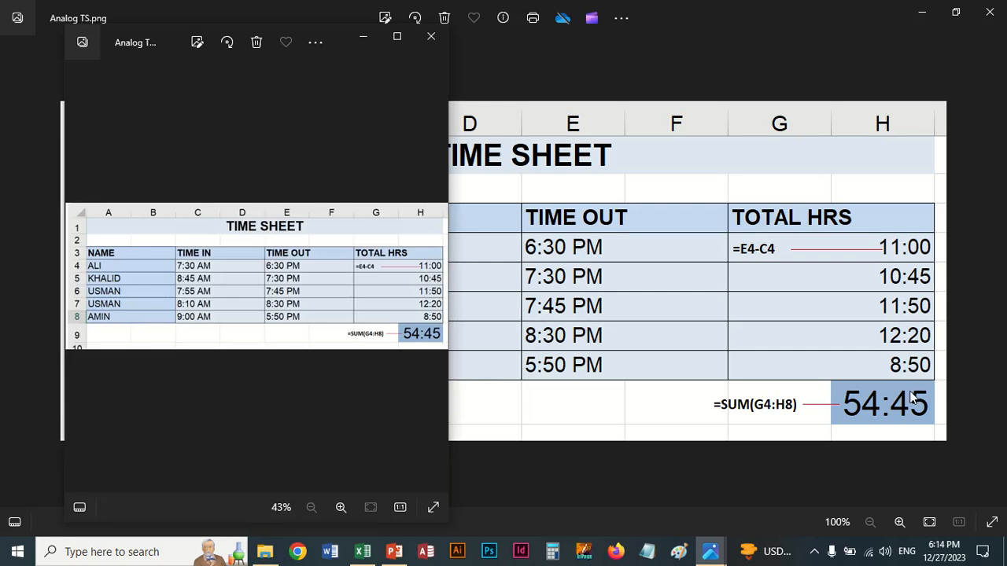
pyautogui.click(994, 270)
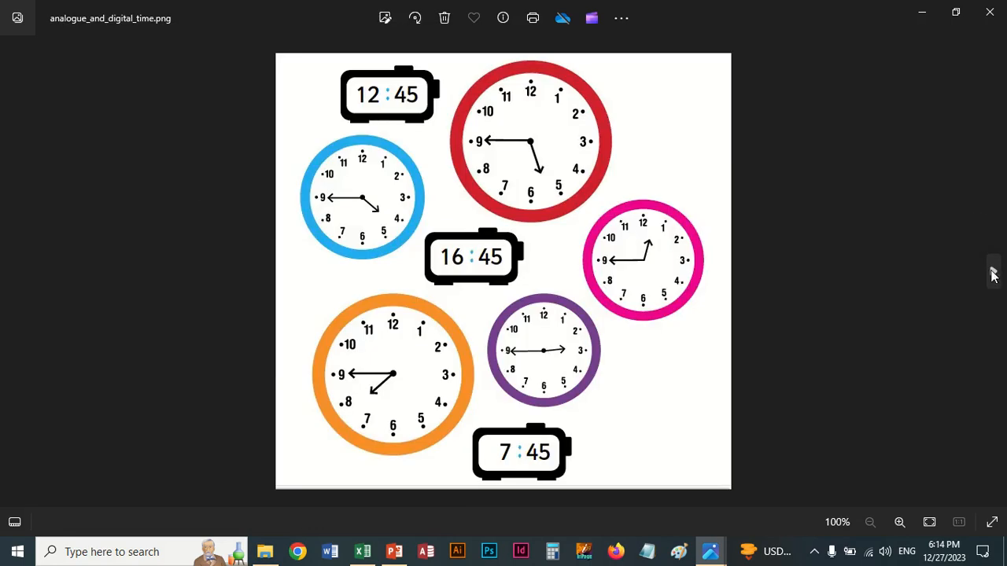
pyautogui.click(993, 269)
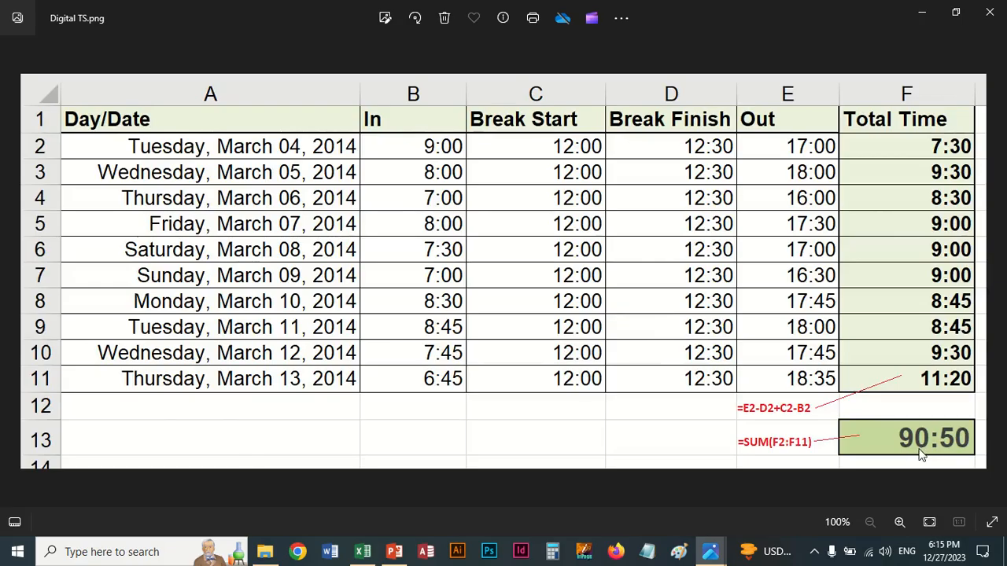
pyautogui.click(993, 271)
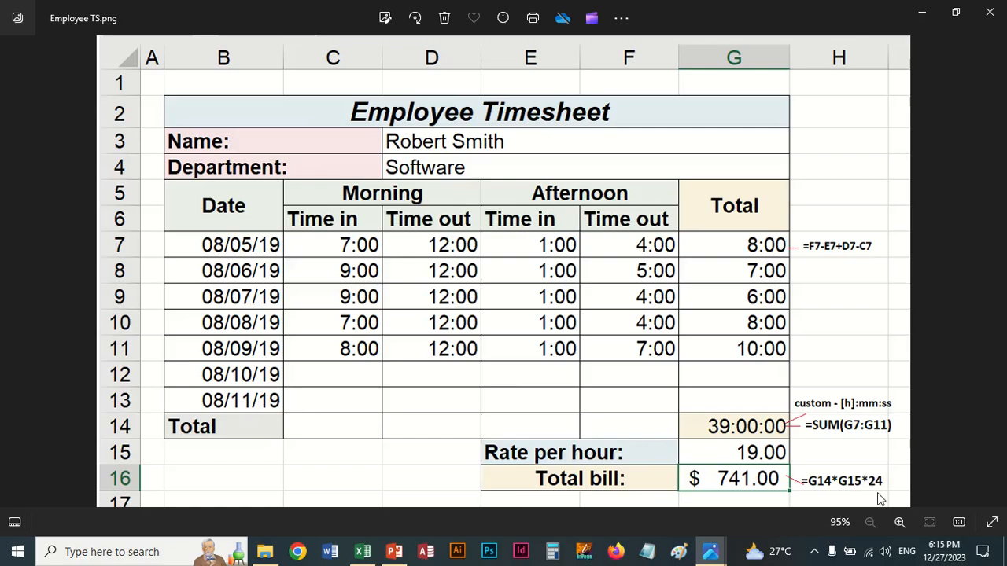
pyautogui.click(993, 271)
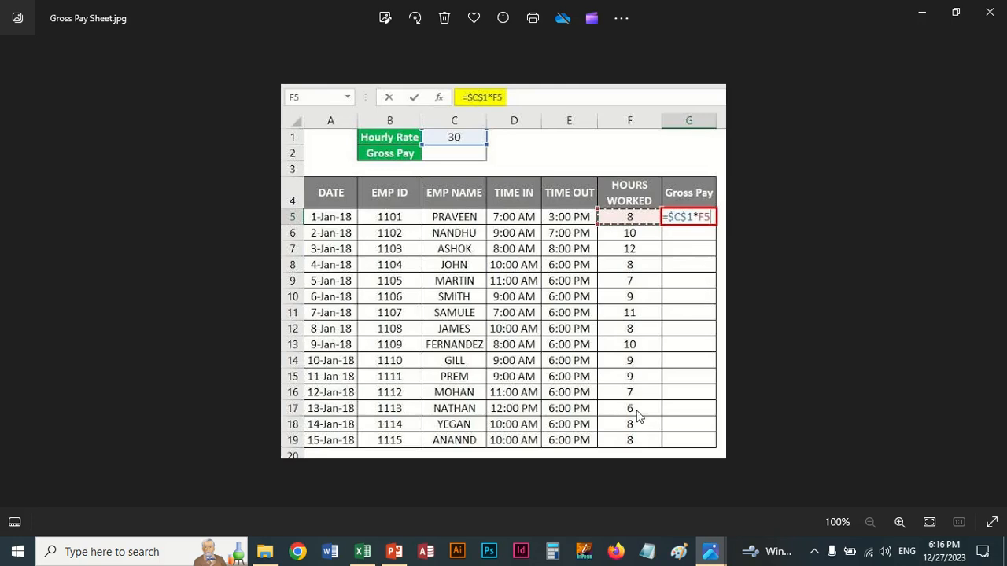
pyautogui.moveTo(957, 288)
pyautogui.click(992, 273)
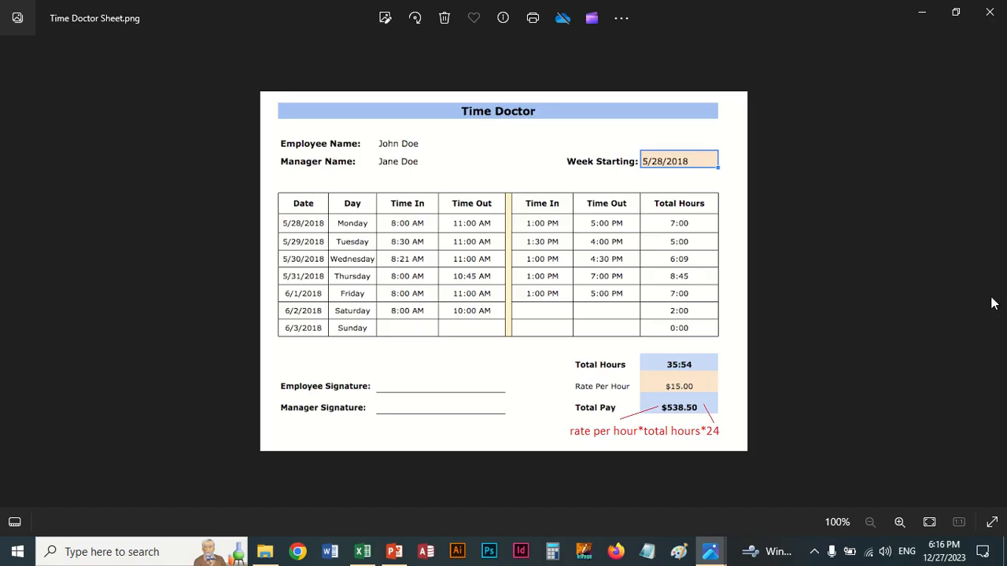
pyautogui.click(989, 13)
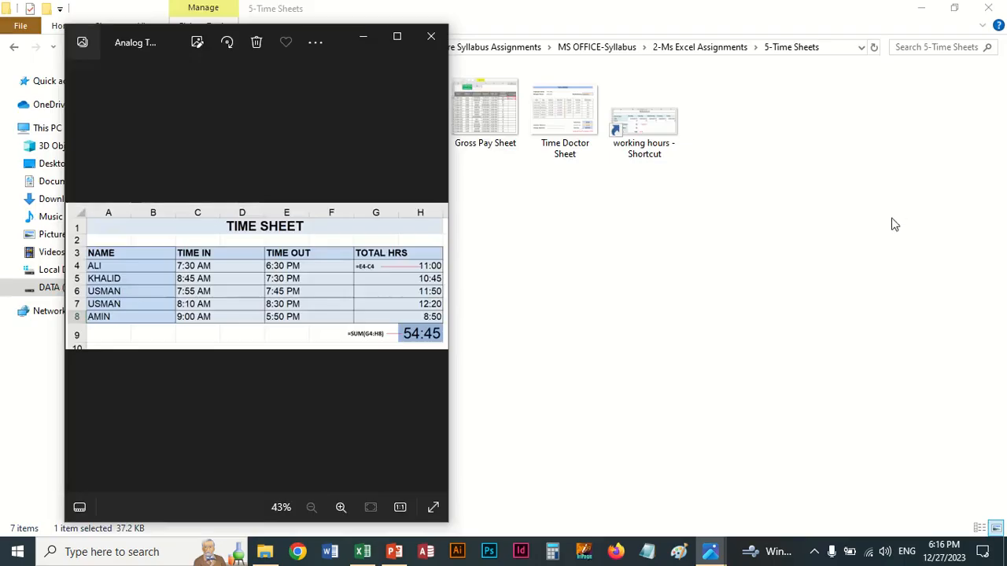
# Bring the 5-Time Sheets folder forward, and switch to the image 13-Excel Class Time Commands.png to review the topics covered
pyautogui.click(641, 238)
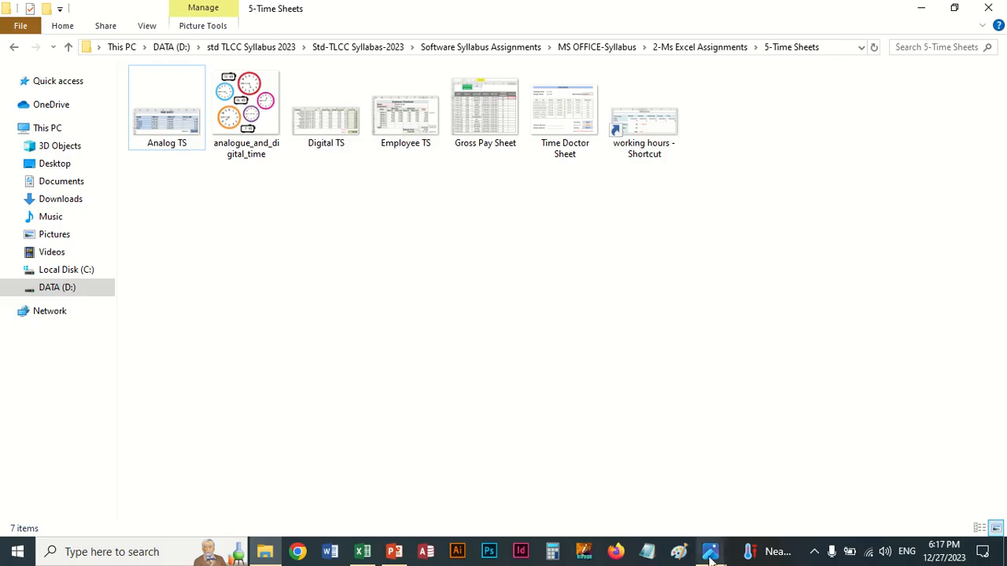
pyautogui.moveTo(710, 559)
pyautogui.click(710, 476)
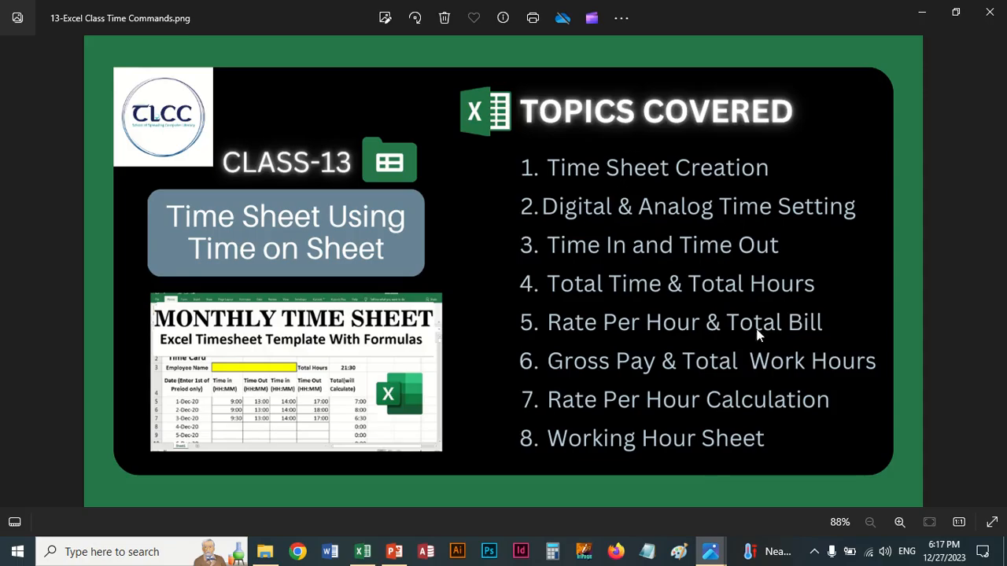